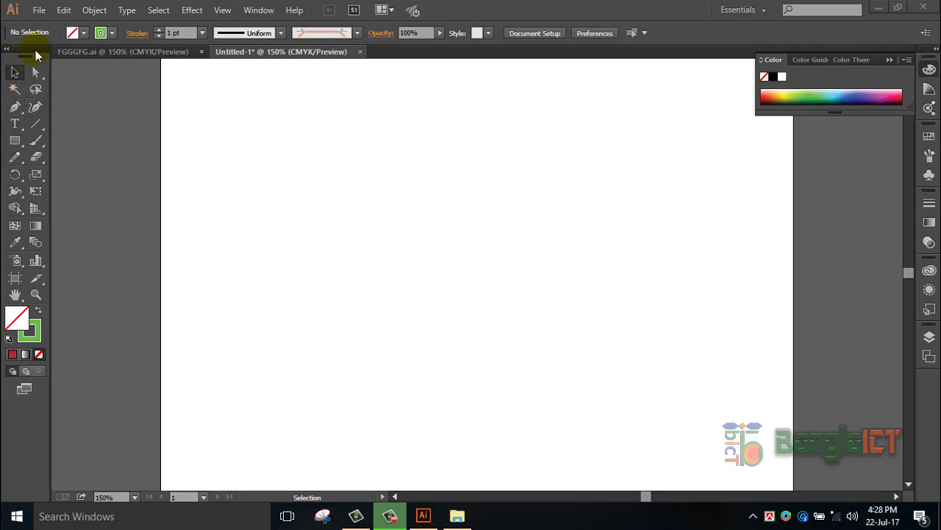
Step: Show the Line Segment tool's flyout with the Arc, Spiral, Rectangular Grid and Polar Grid tools
click(36, 124)
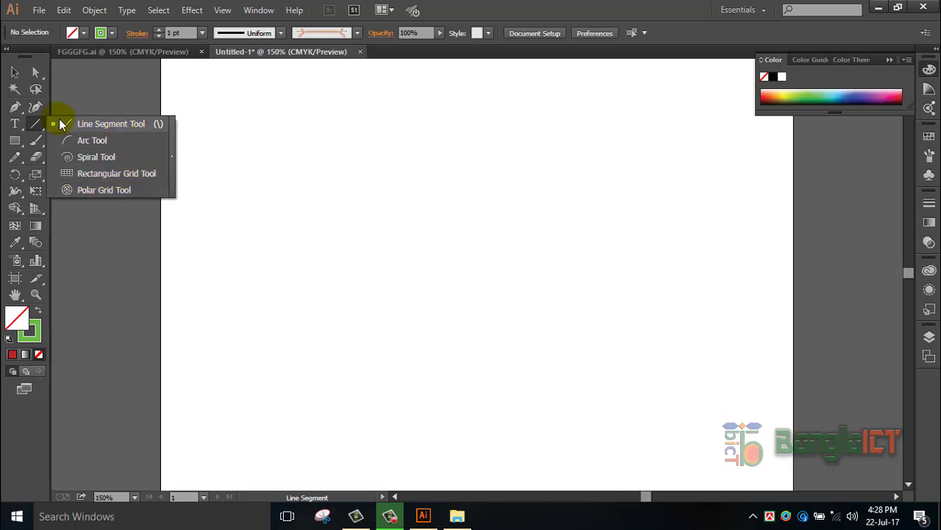
Step: With the Line Segment tool, draw a three-sided triangle and a four-sided square
click(81, 127)
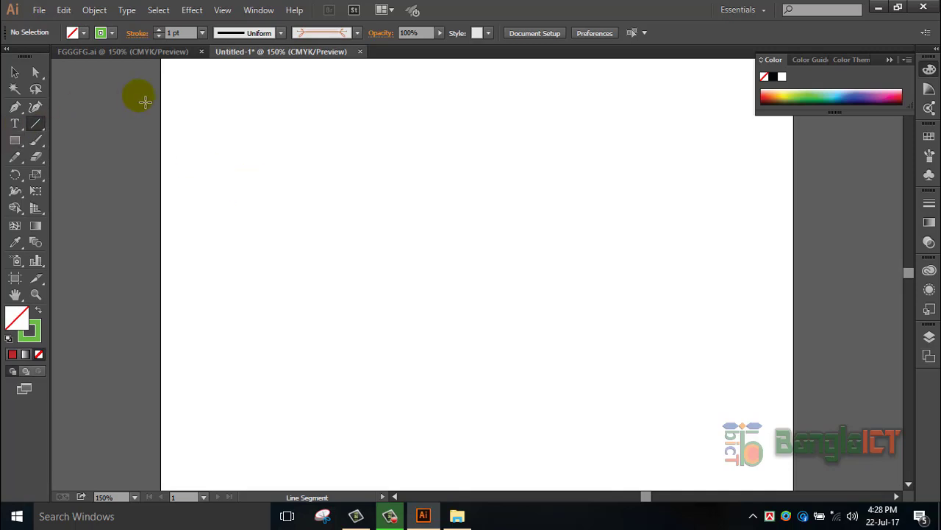
drag(212, 346, 441, 175)
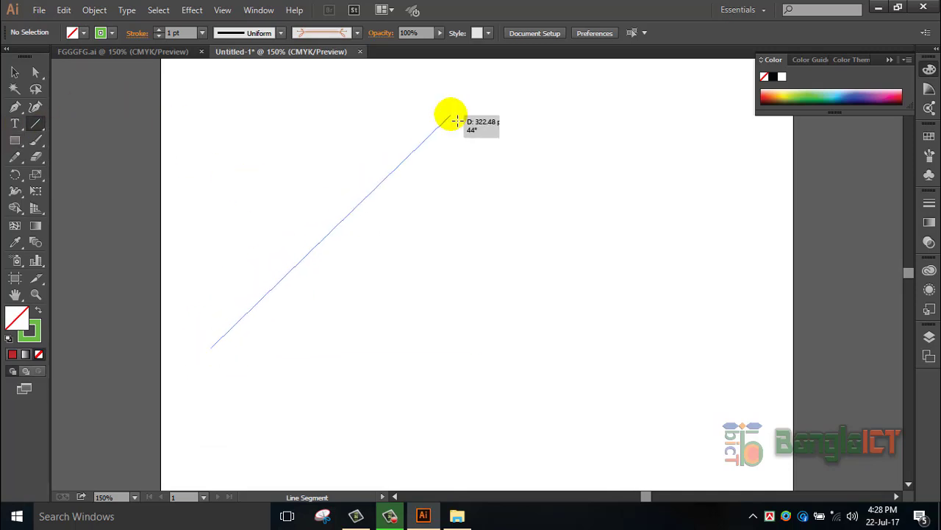
drag(447, 125, 335, 112)
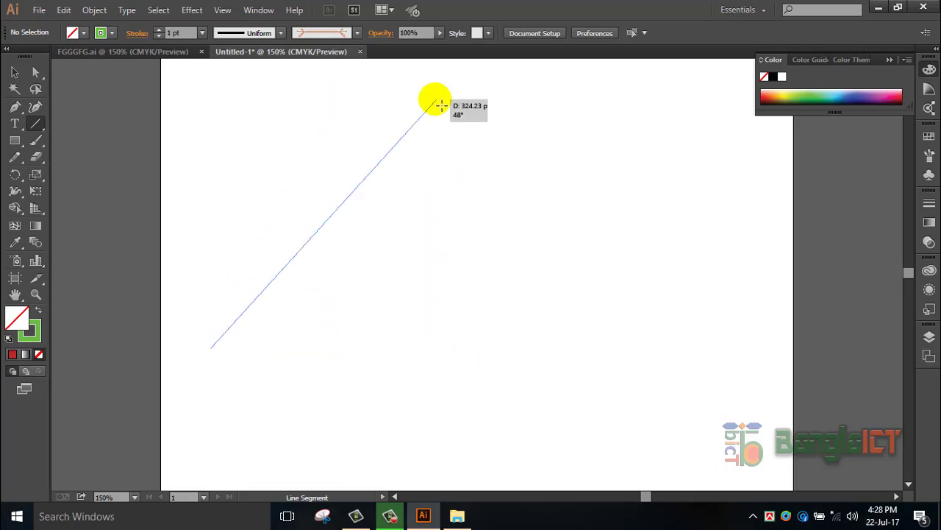
drag(335, 113, 437, 98)
click(387, 260)
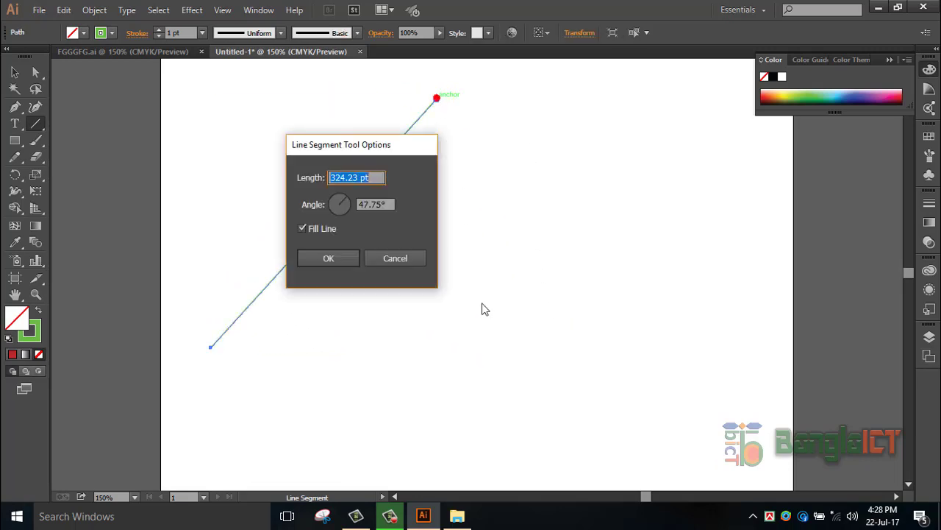
click(343, 258)
mouse_move(436, 98)
mouse_down()
mouse_move(507, 314)
mouse_move(330, 360)
mouse_move(211, 346)
mouse_up()
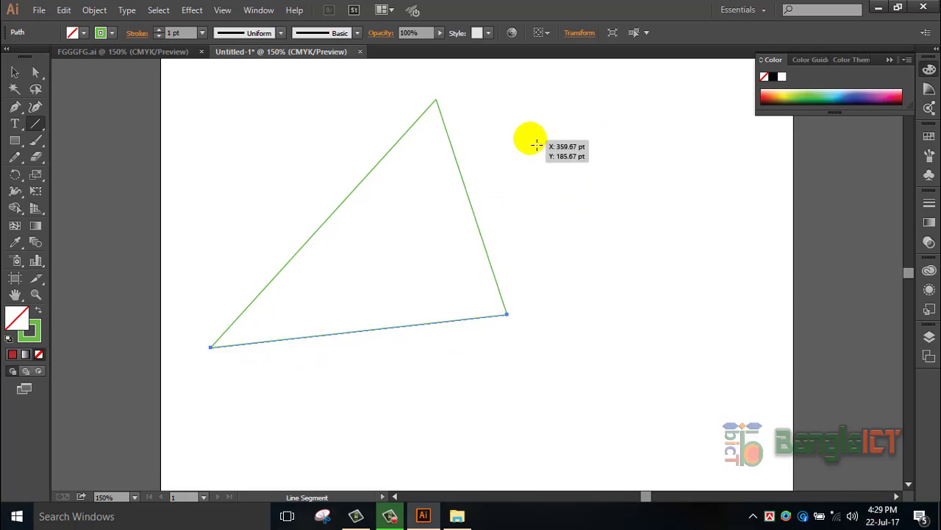
mouse_move(530, 138)
mouse_down()
mouse_move(656, 148)
mouse_move(662, 260)
mouse_move(531, 266)
mouse_move(530, 138)
mouse_up()
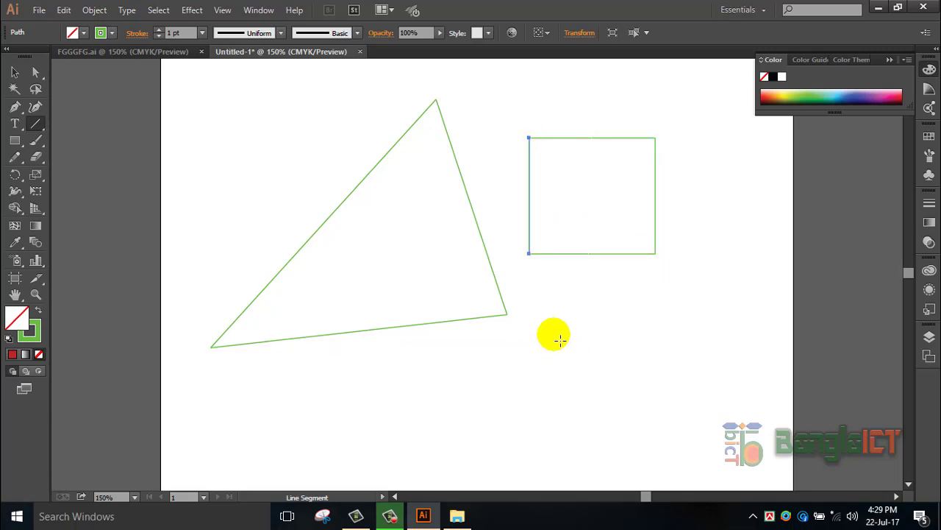
Step: Set the line options to 100 pt length at 0° and place the first horizontal line
double_click(35, 126)
drag(347, 145, 555, 278)
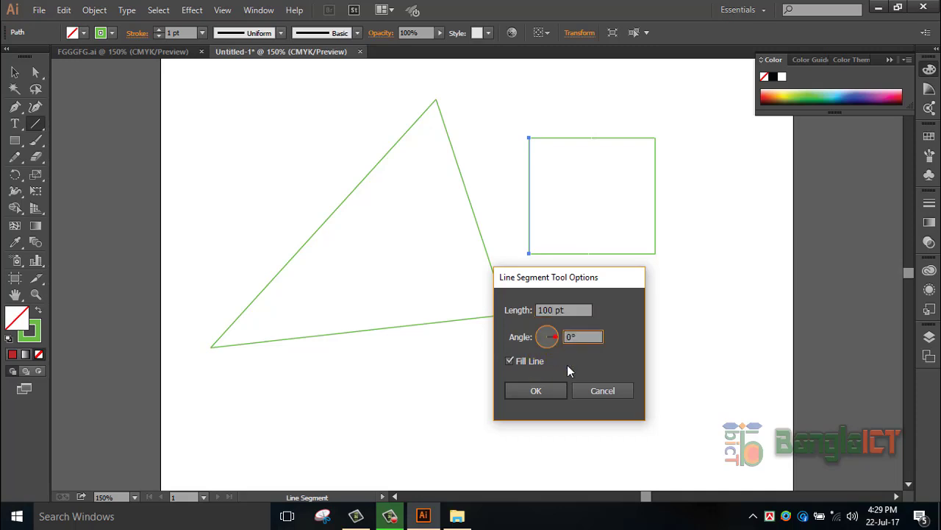
click(554, 390)
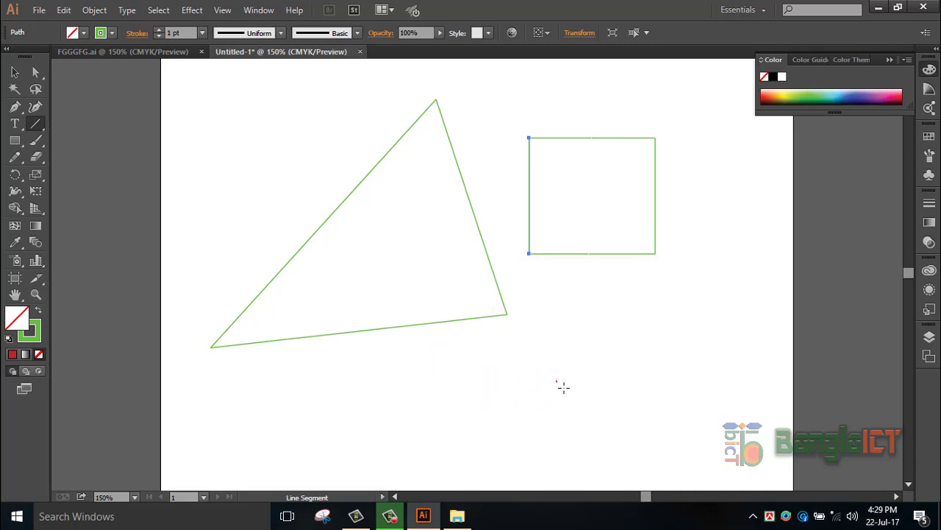
click(563, 386)
click(551, 389)
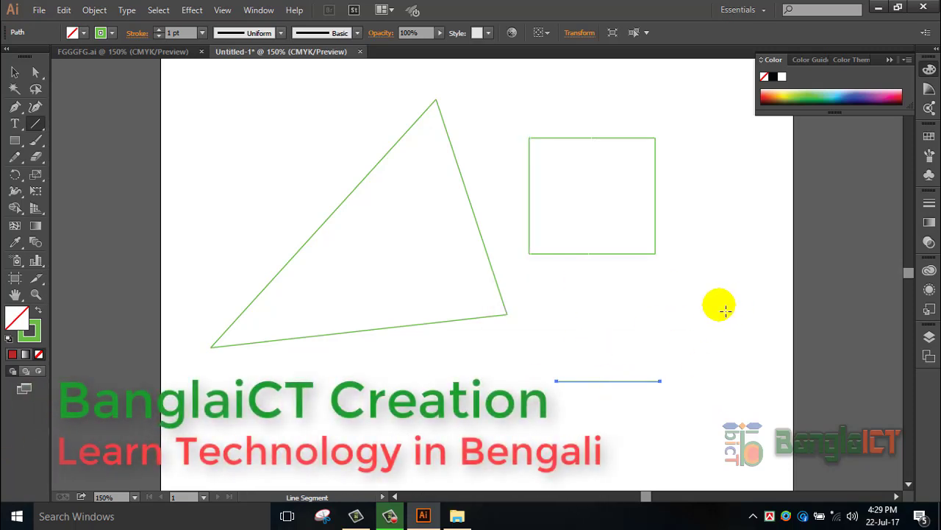
Step: Place more 100 pt horizontal lines at several spots around the triangle and square
click(558, 382)
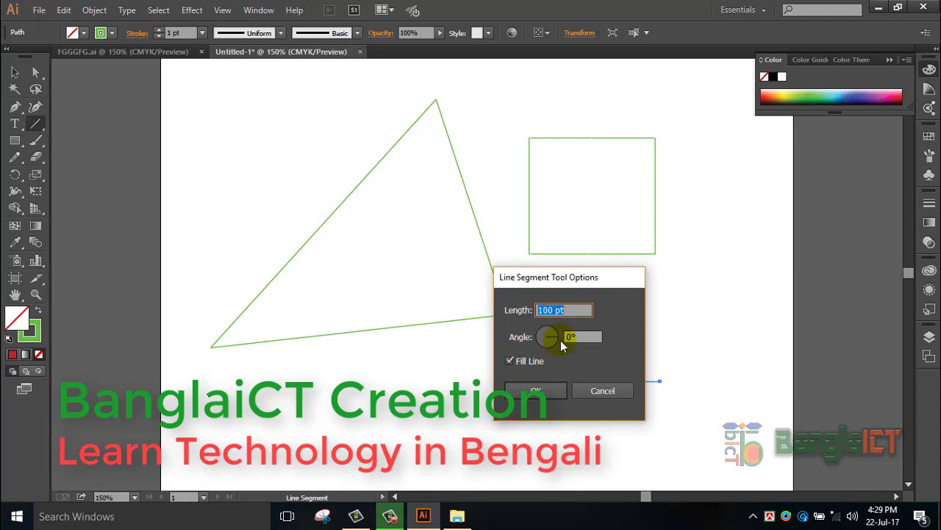
click(541, 387)
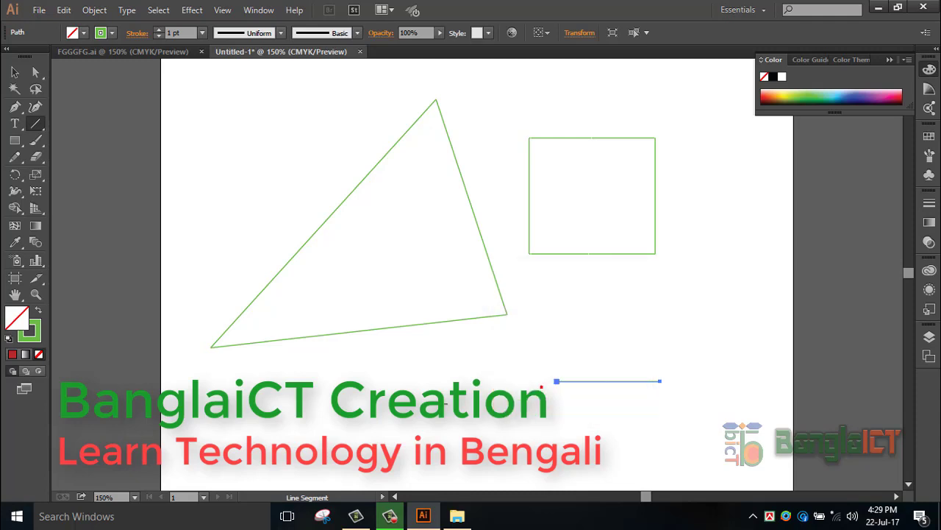
click(584, 309)
click(513, 382)
click(446, 397)
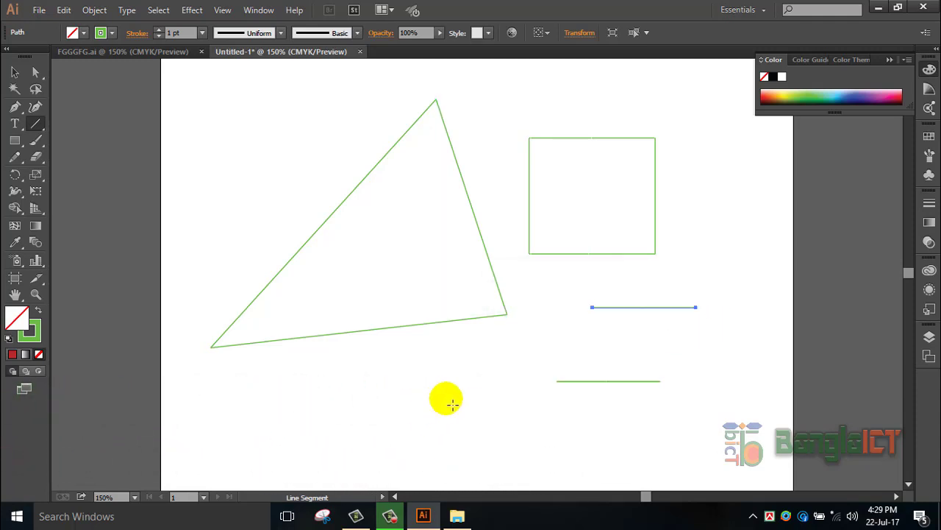
click(551, 390)
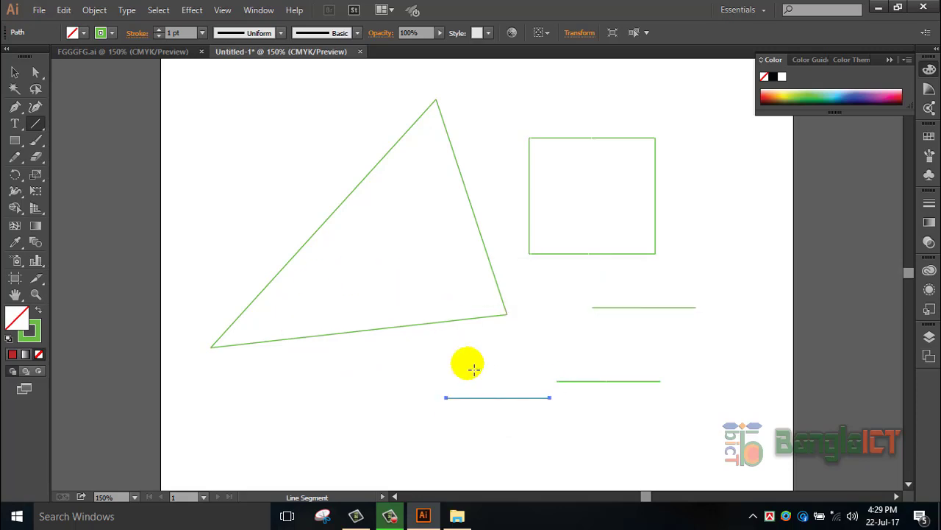
click(504, 359)
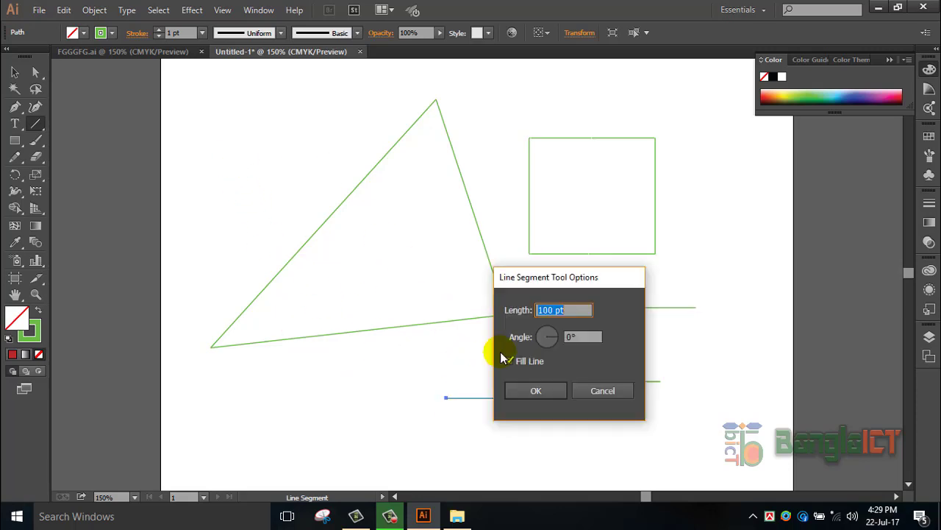
click(534, 392)
drag(358, 331, 377, 400)
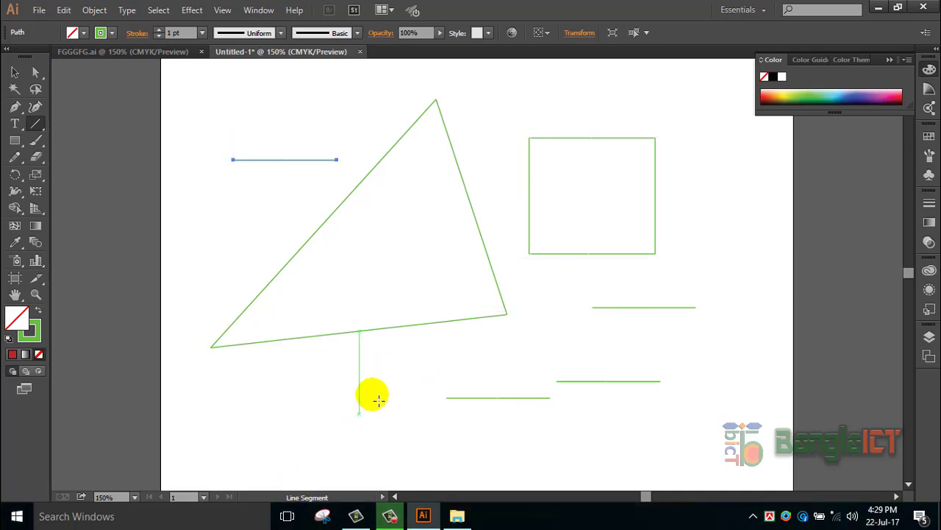
Step: Add a vertical 90°, 100 pt line inside the triangle
double_click(38, 127)
drag(544, 333, 550, 325)
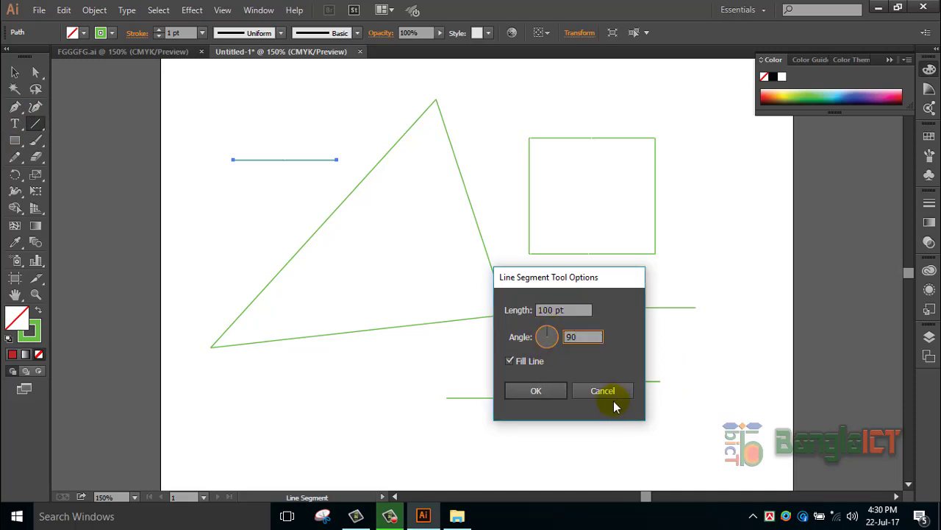
click(536, 391)
click(386, 266)
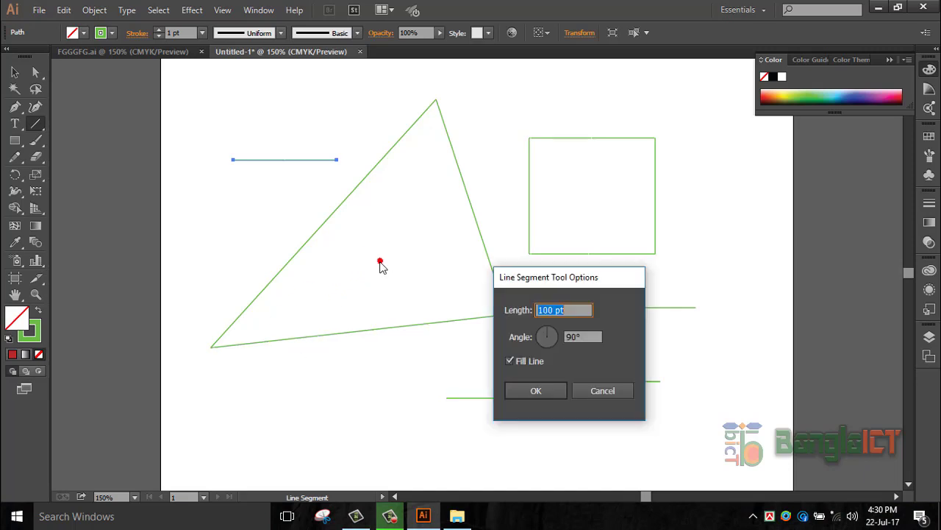
click(545, 391)
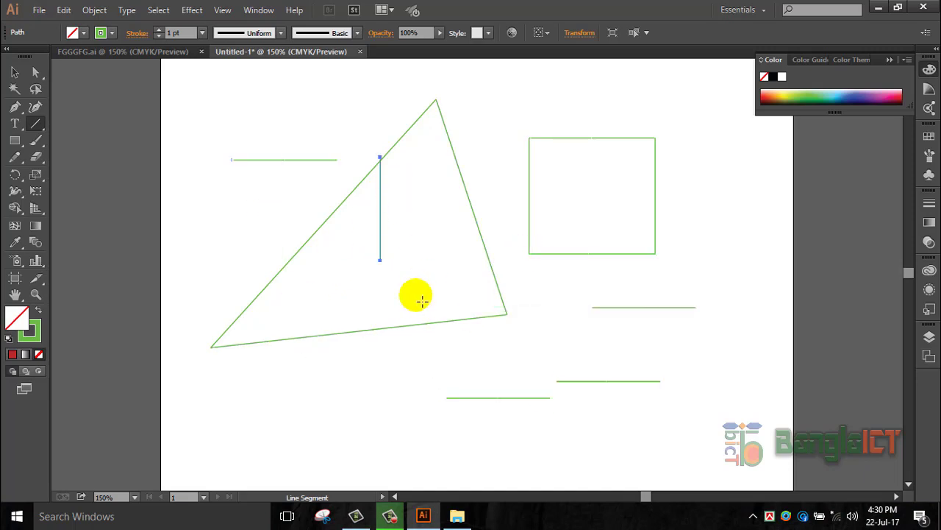
Step: Add a 150 pt line at 45° below the triangle
double_click(33, 125)
double_click(583, 338)
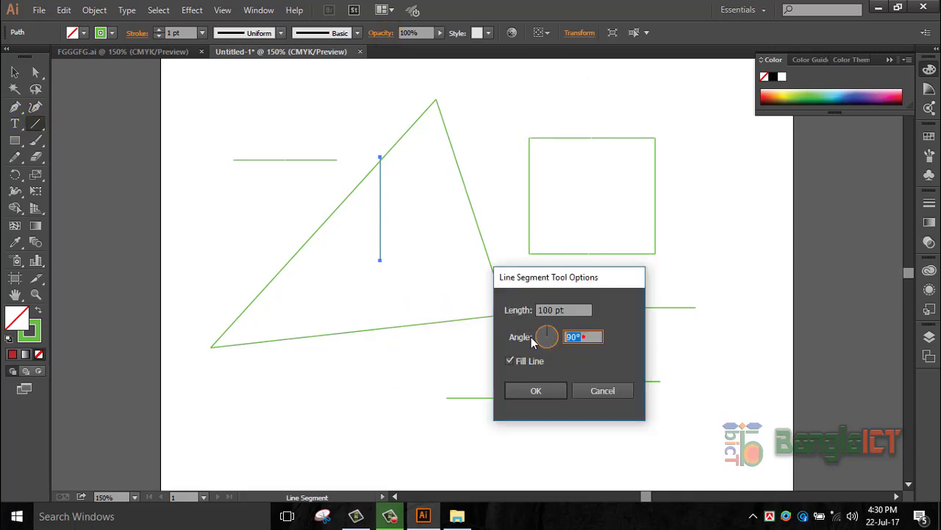
text(45)
click(578, 310)
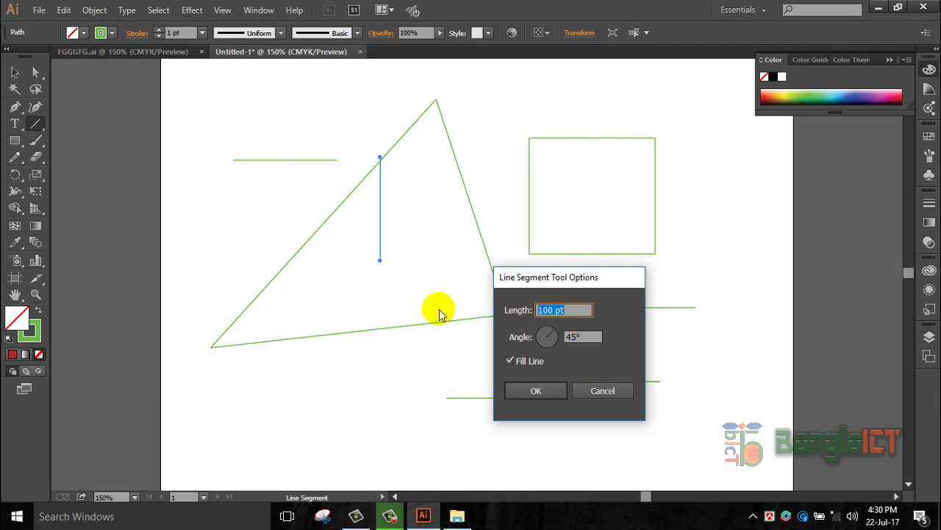
text(15)
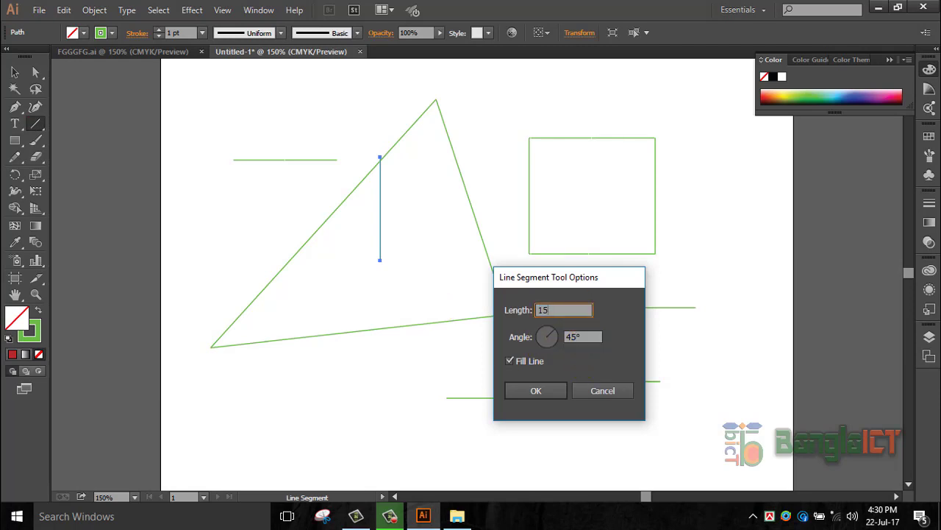
text(0)
click(537, 391)
scroll(731, 225, down, 1)
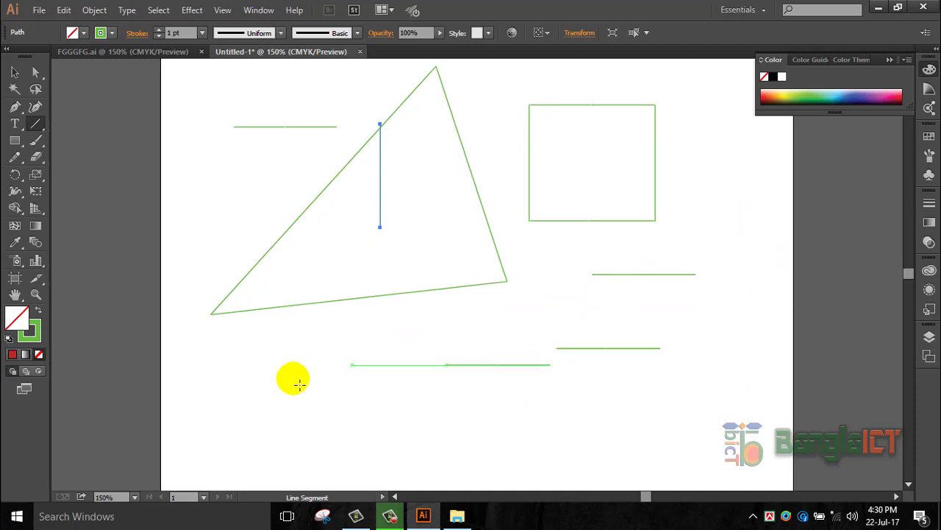
click(271, 426)
click(536, 390)
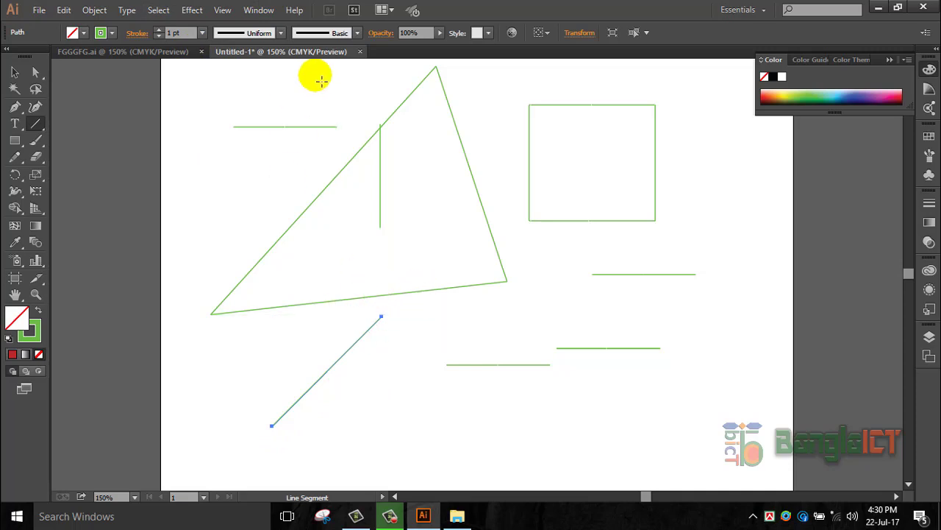
Step: Try a 14 pt stroke, a leaf-shaped width profile and an orange brush on the diagonal line
click(14, 72)
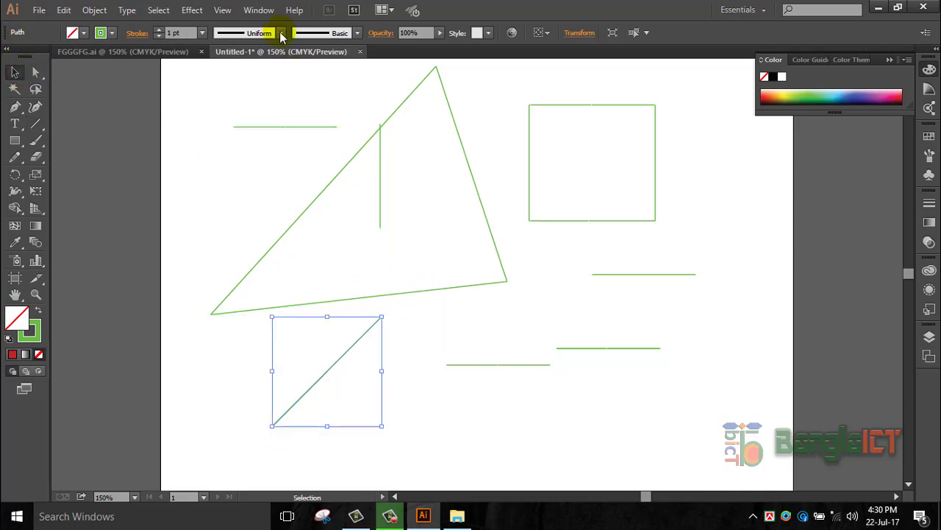
click(202, 33)
click(213, 269)
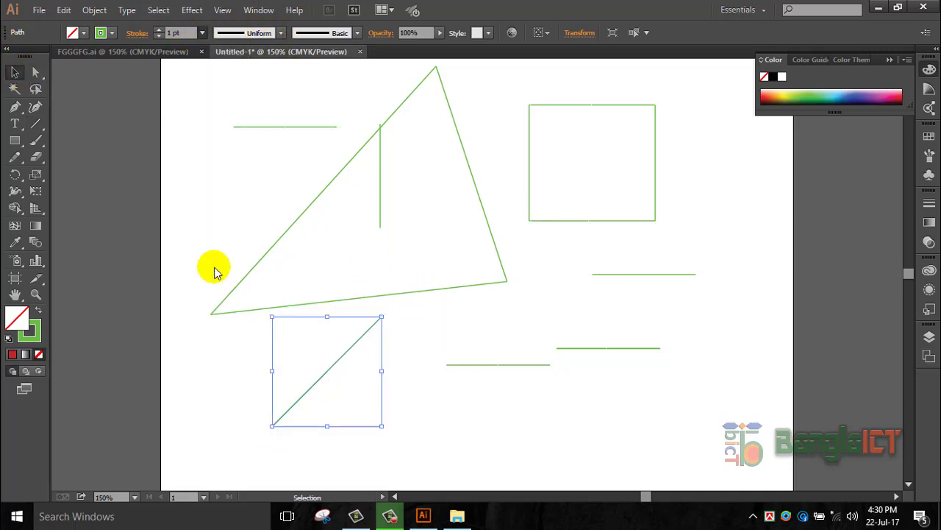
text(14)
click(281, 33)
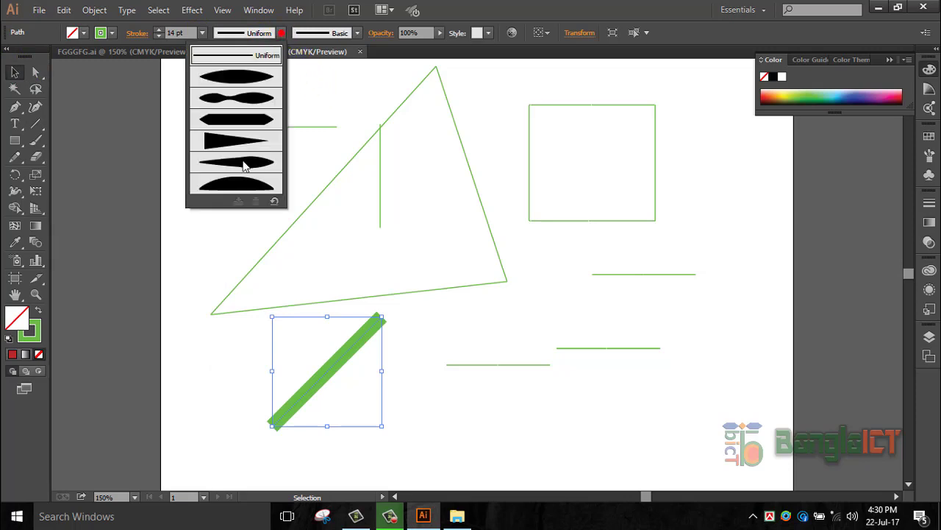
click(244, 163)
click(356, 32)
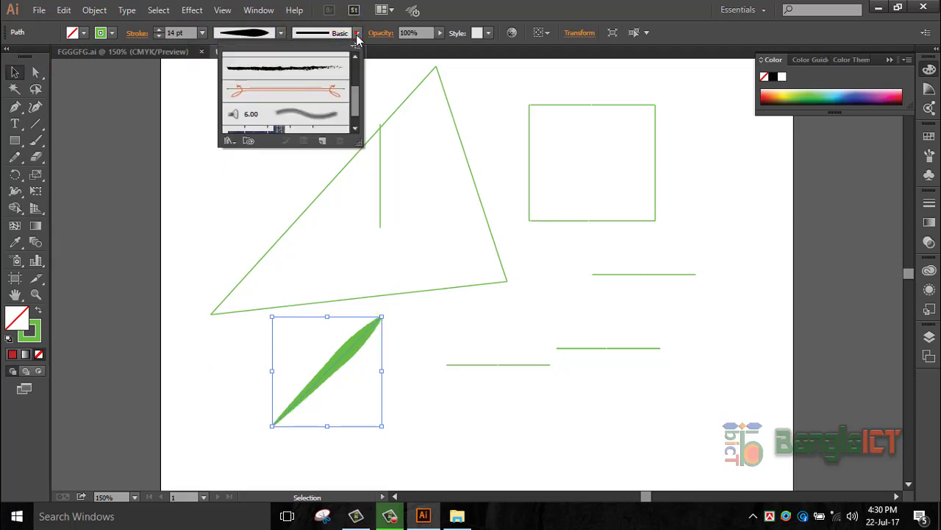
click(300, 92)
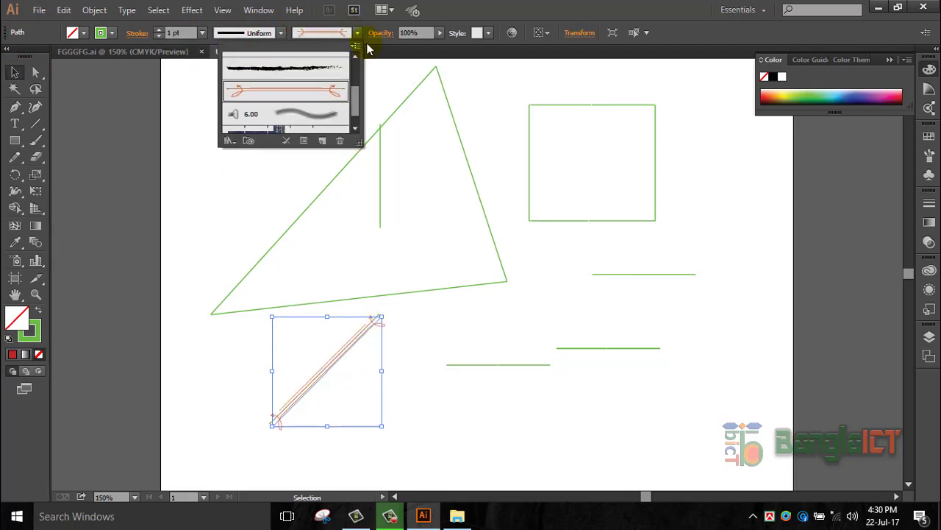
Step: Try the green, dark-blue, blue and white-fill black-stroke graphic styles on the line
click(486, 35)
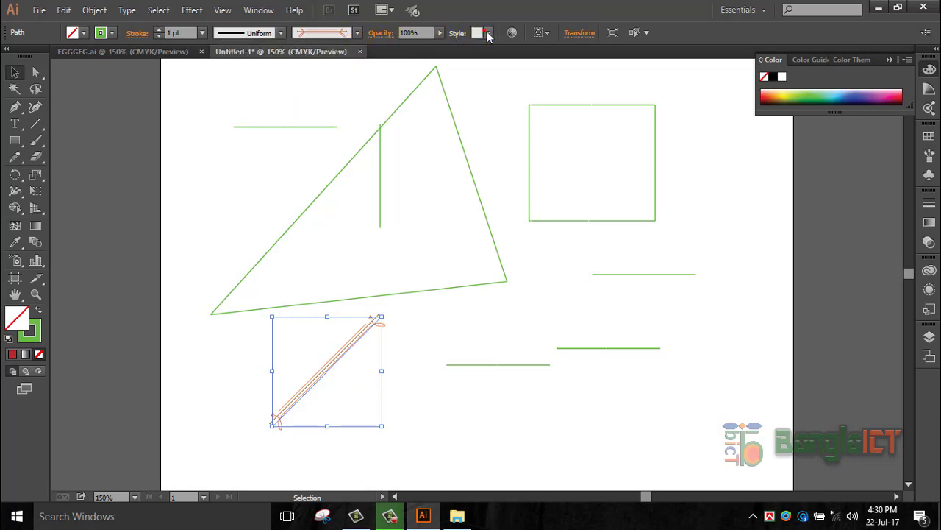
click(489, 33)
click(387, 86)
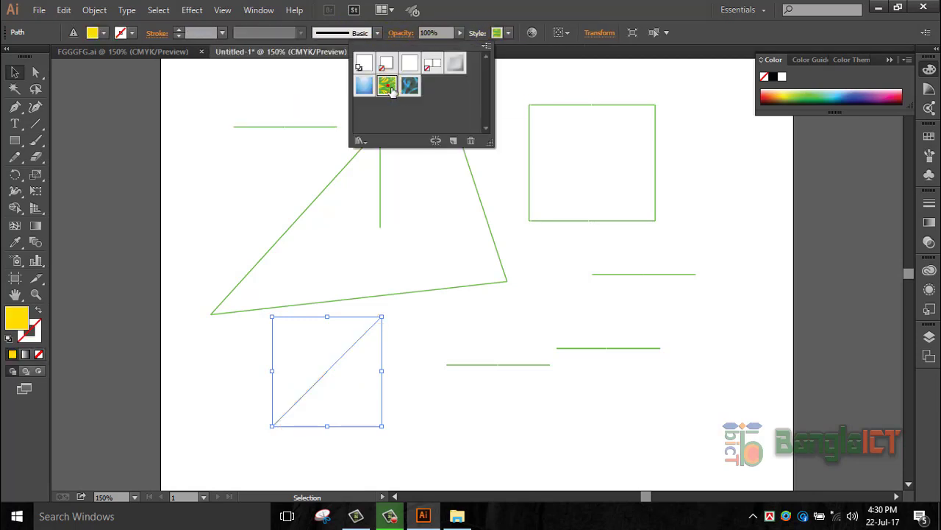
click(420, 88)
click(362, 87)
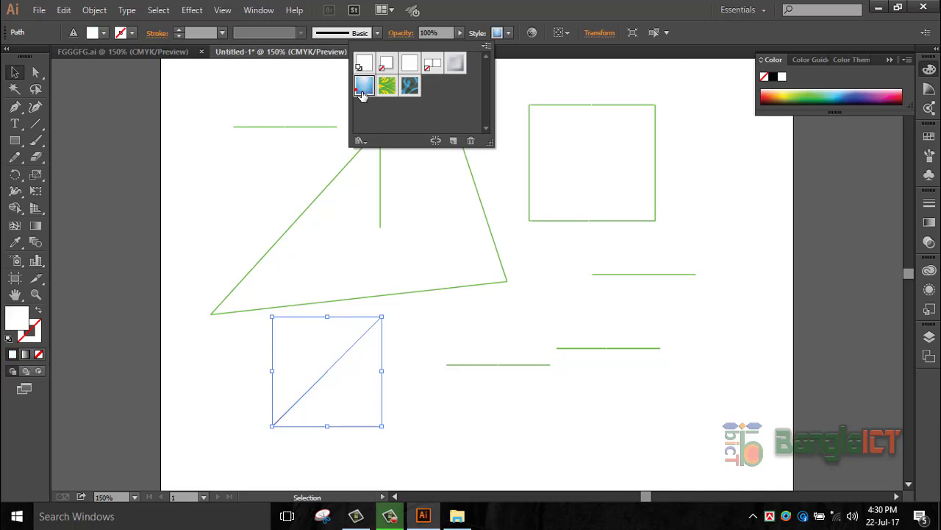
click(388, 86)
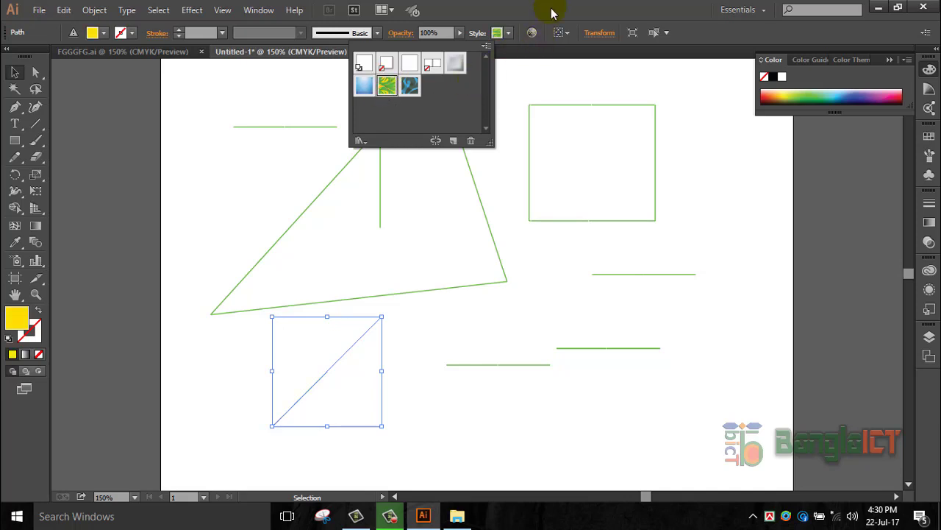
click(551, 12)
click(514, 33)
click(430, 64)
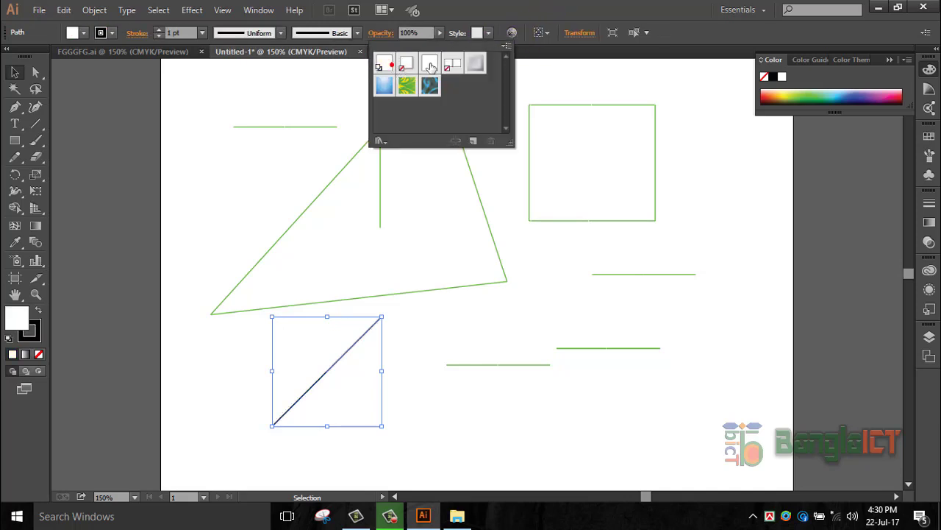
click(259, 37)
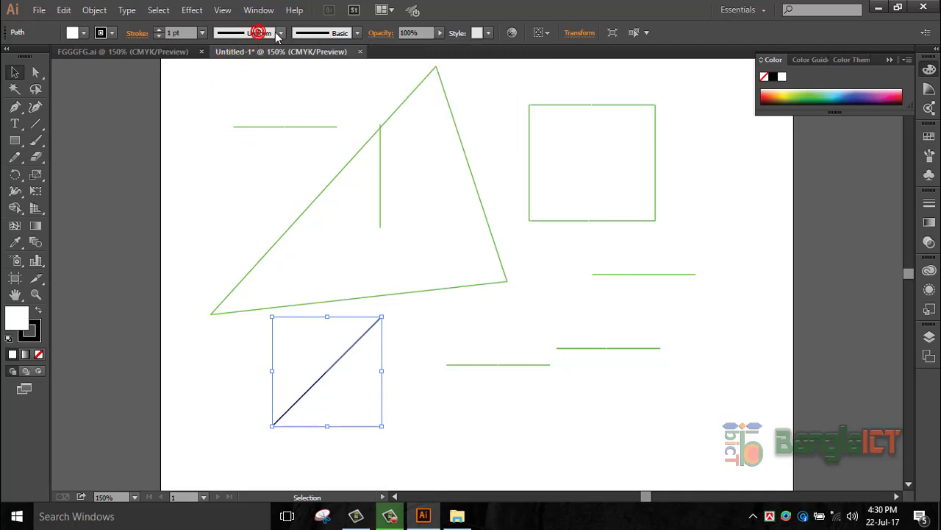
Step: Give the line a tapered width profile and the no-fill, no-stroke graphic style
click(278, 34)
click(244, 86)
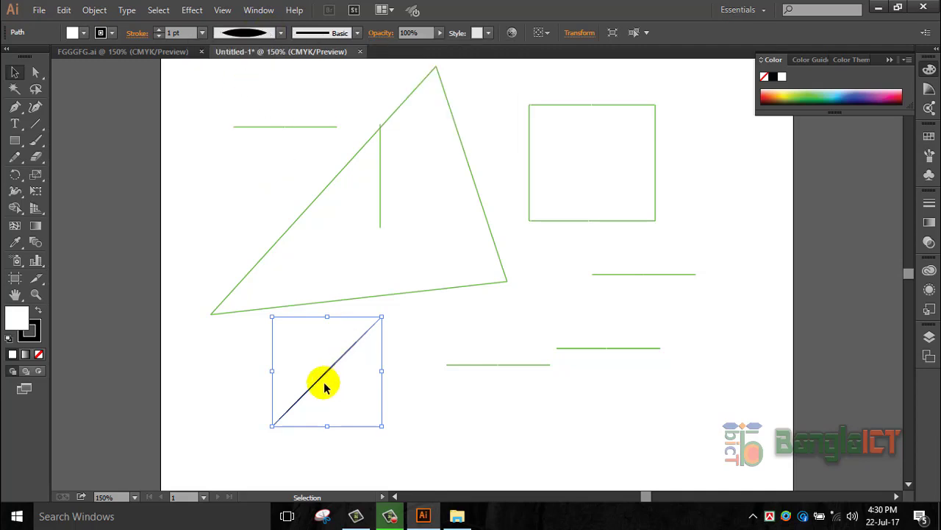
click(488, 33)
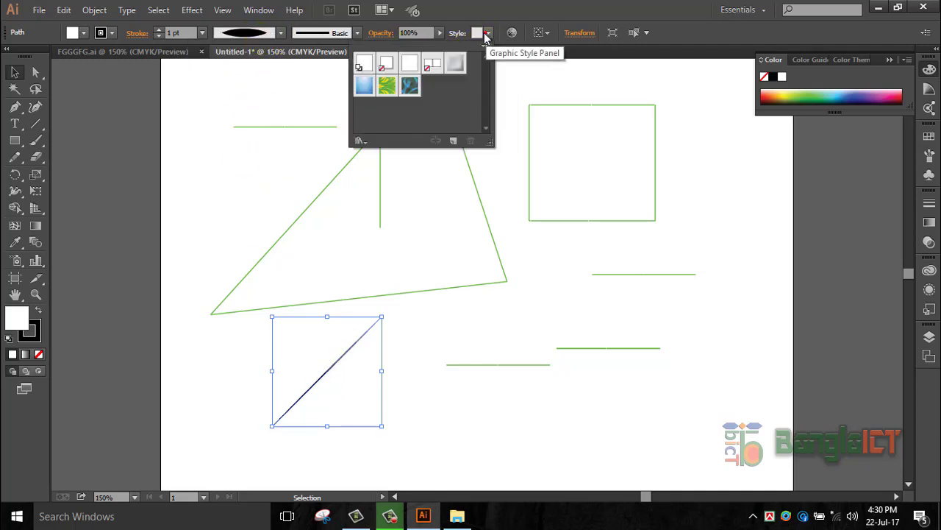
click(387, 67)
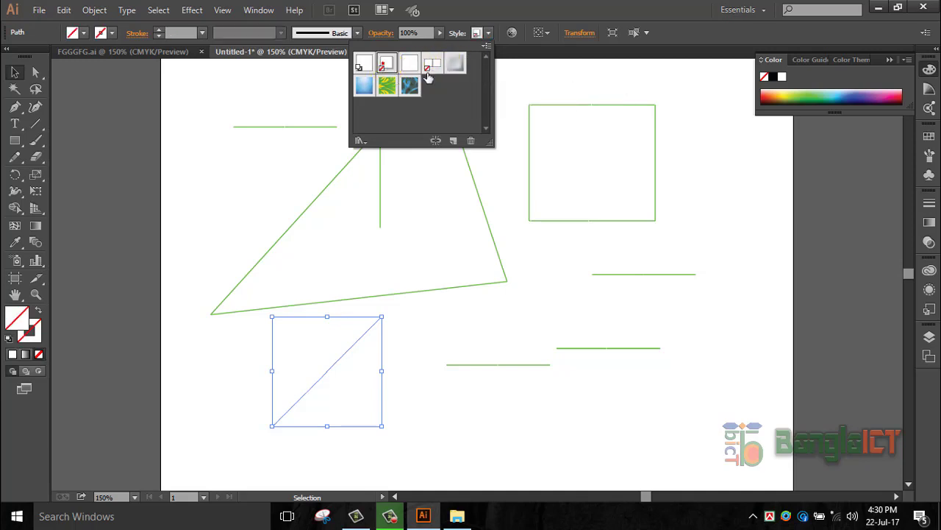
click(34, 345)
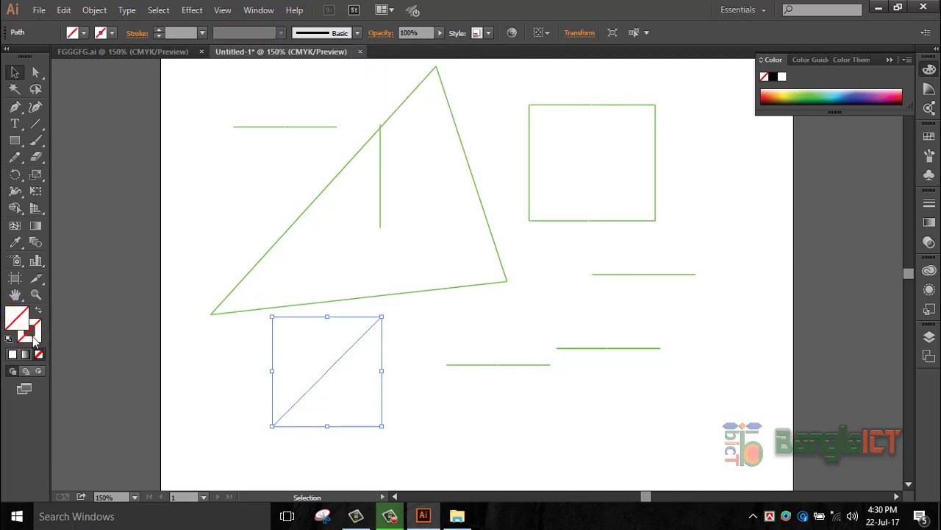
Step: Make the line a dark red 14 pt stroke with a bulging profile, then select all artwork
double_click(33, 339)
click(438, 242)
click(617, 171)
click(277, 32)
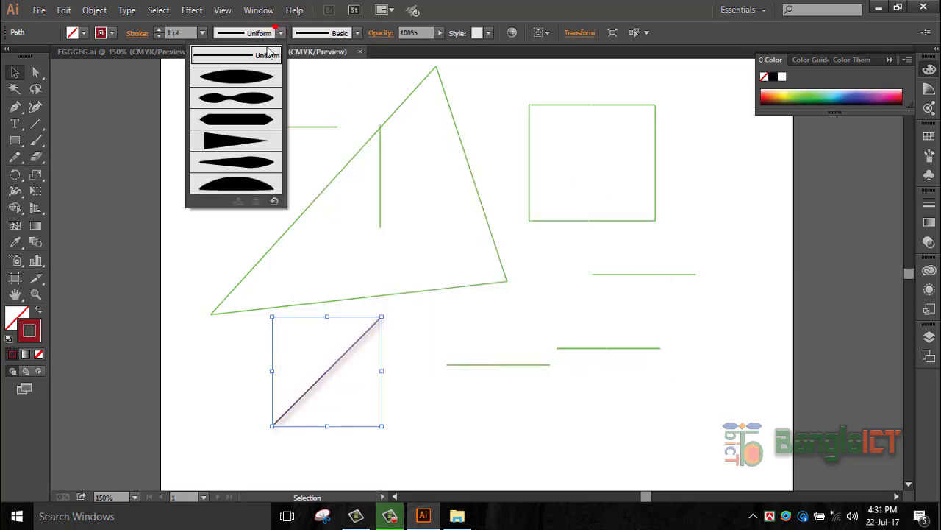
click(270, 52)
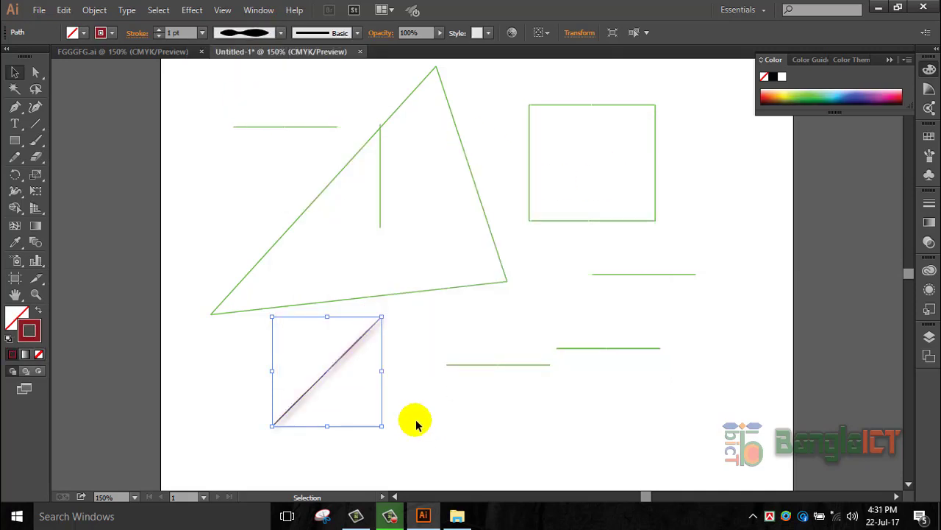
click(200, 33)
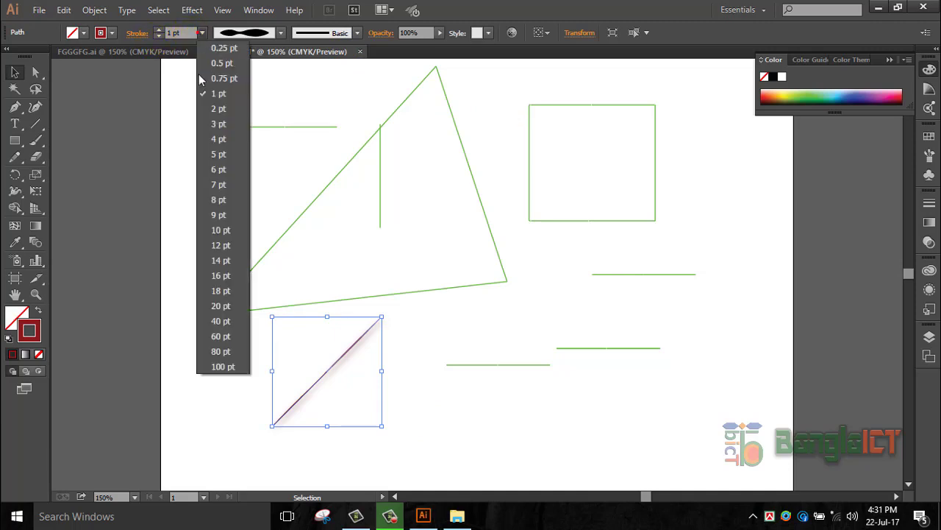
click(221, 183)
click(202, 33)
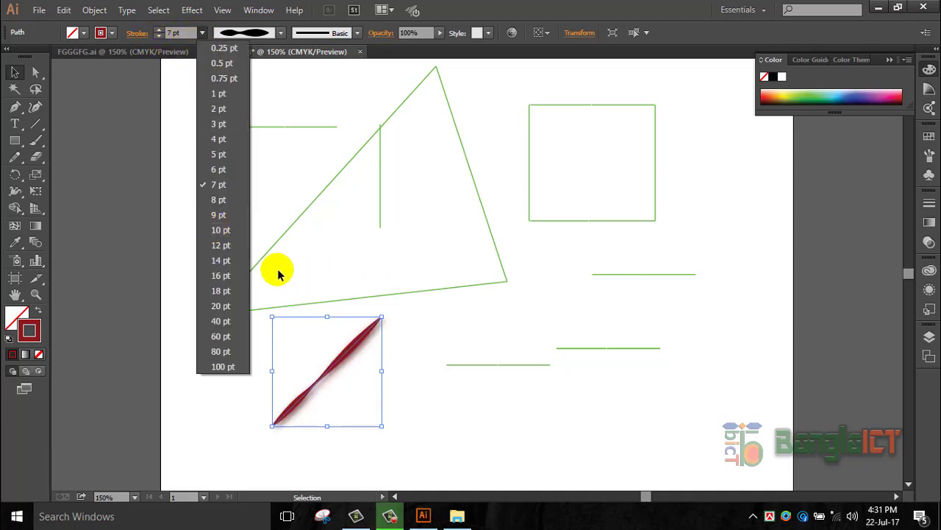
click(224, 260)
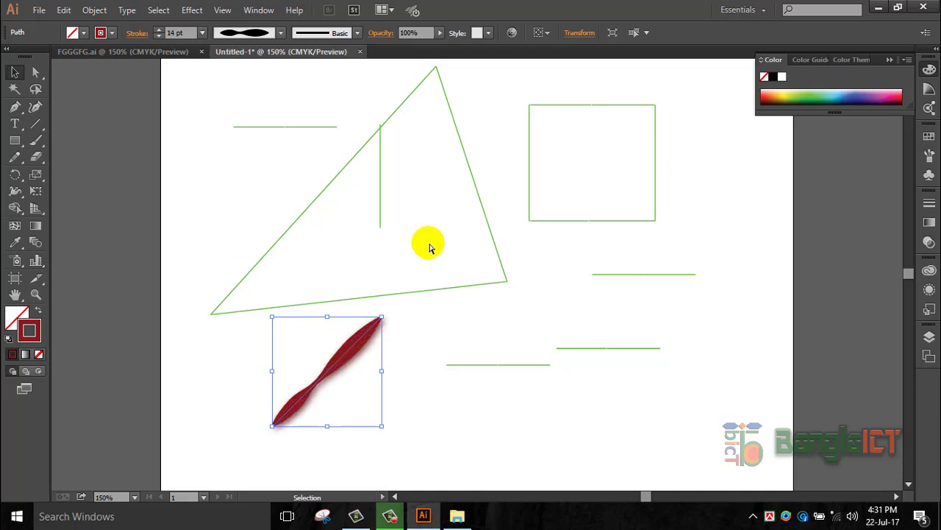
key(ctrl+shift+a)
key(ctrl+a)
key(Delete)
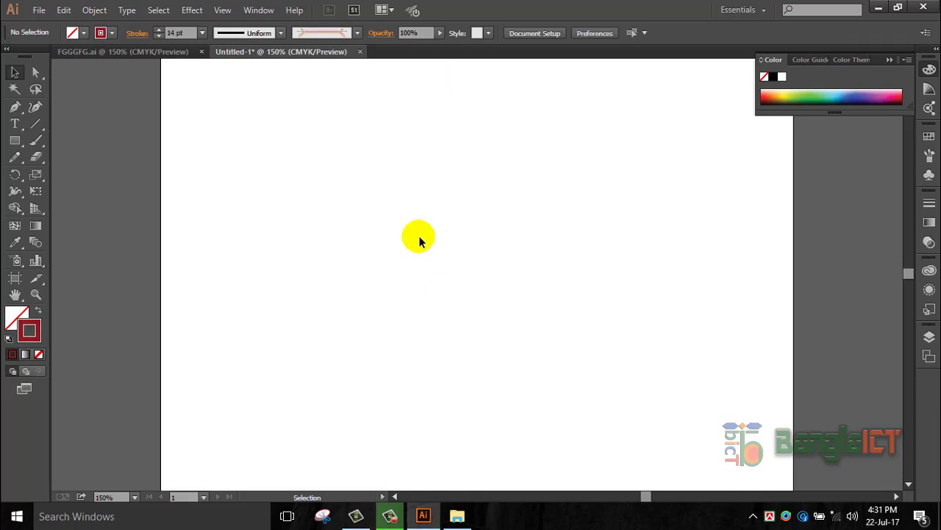
click(35, 123)
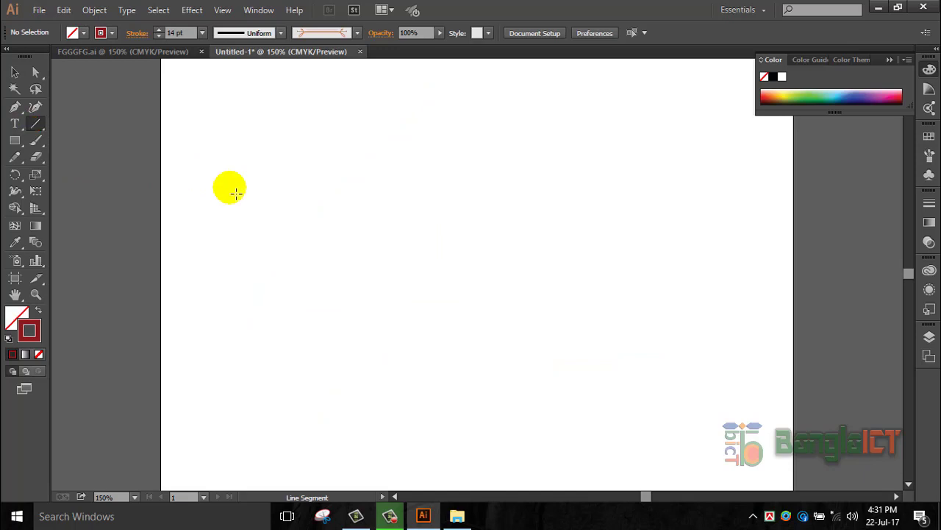
drag(259, 180, 504, 181)
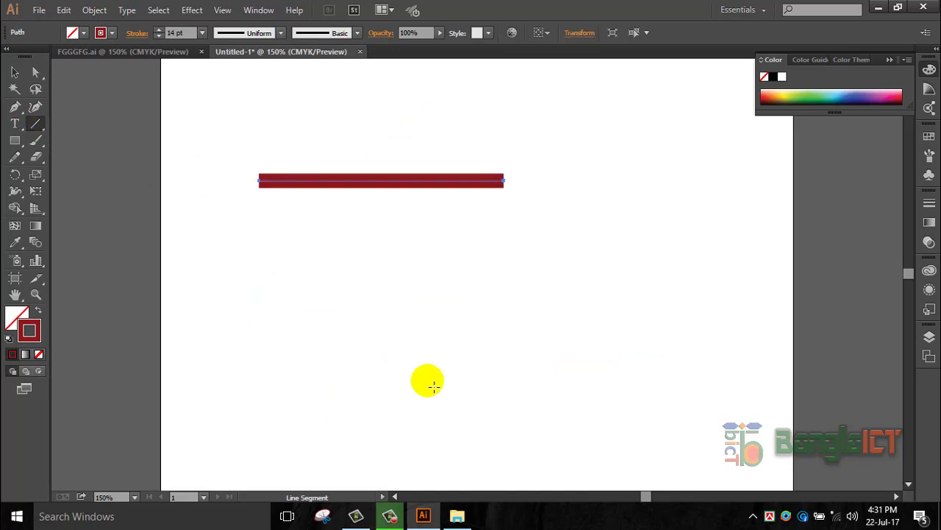
click(202, 33)
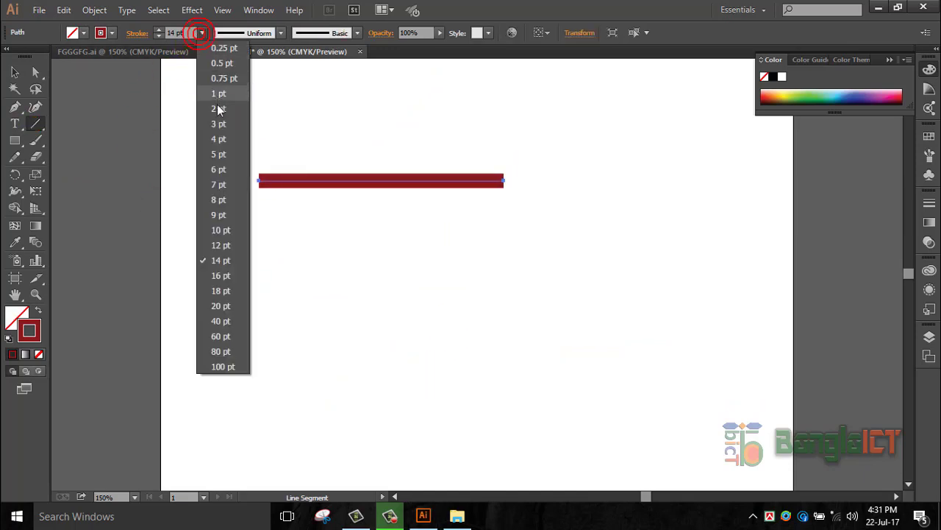
click(218, 108)
click(15, 72)
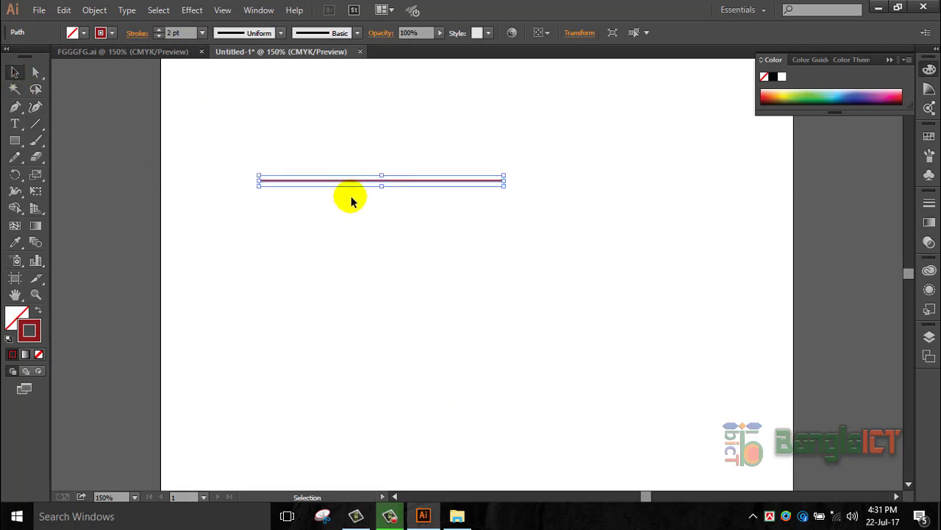
key(Delete)
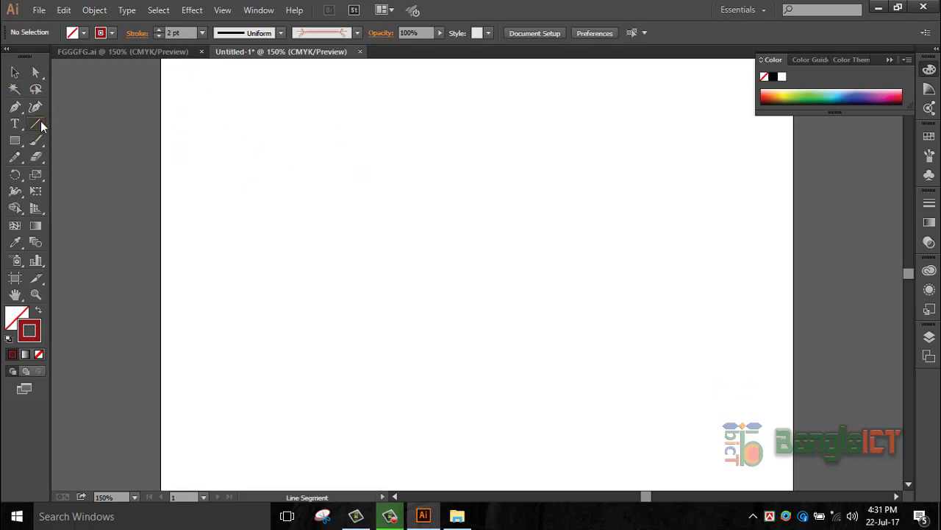
Step: Draw curved arcs with the Arc tool to form a leaf outline
drag(40, 122, 100, 139)
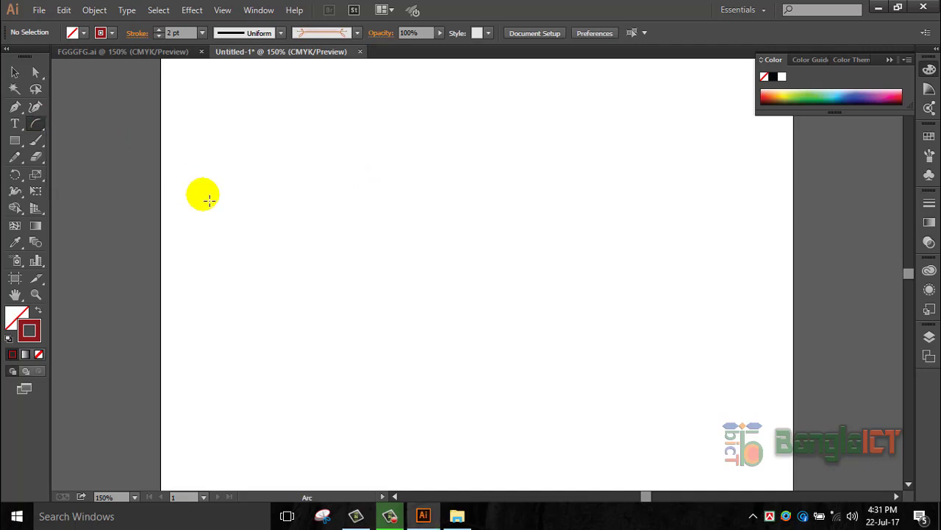
click(253, 328)
click(548, 328)
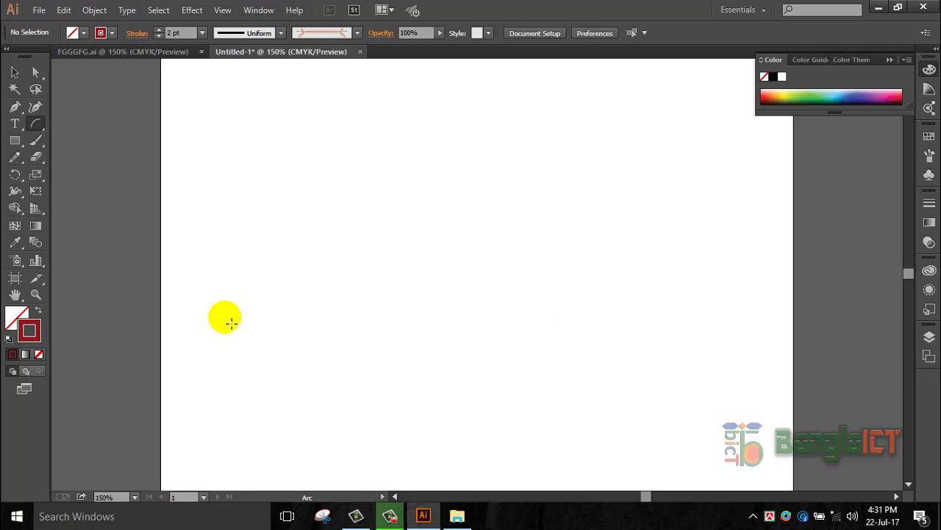
mouse_move(241, 330)
mouse_down()
mouse_move(596, 154)
mouse_move(263, 337)
mouse_move(242, 330)
mouse_up()
Step: Marquee-select the whole leaf and make Fill the active colour
click(16, 72)
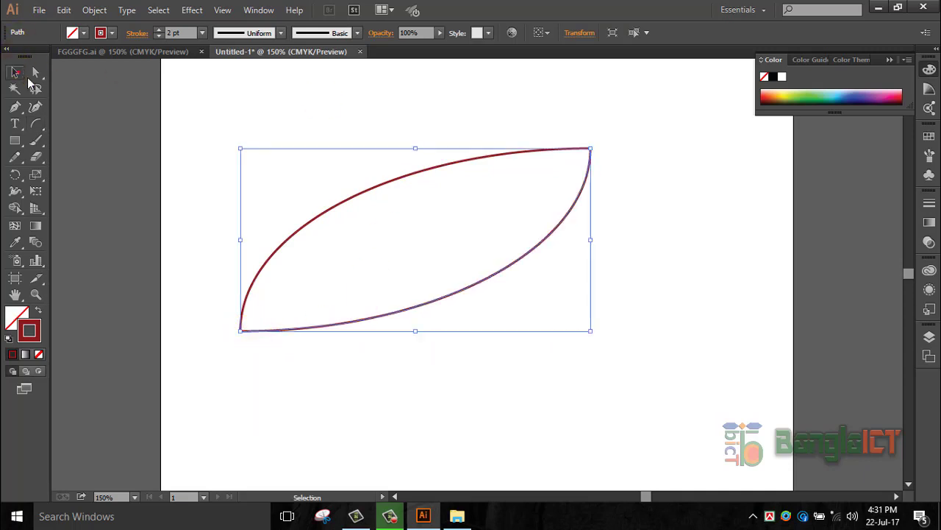
click(709, 219)
drag(687, 154, 378, 189)
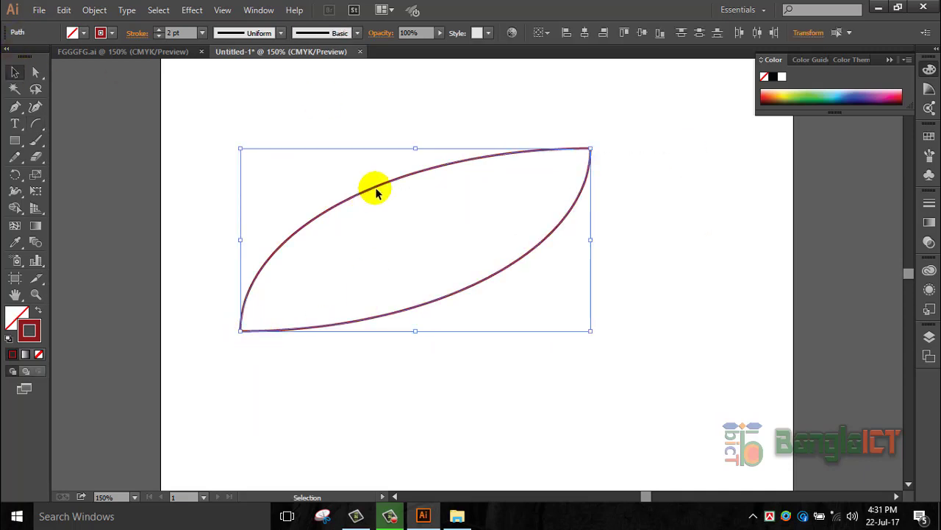
click(16, 315)
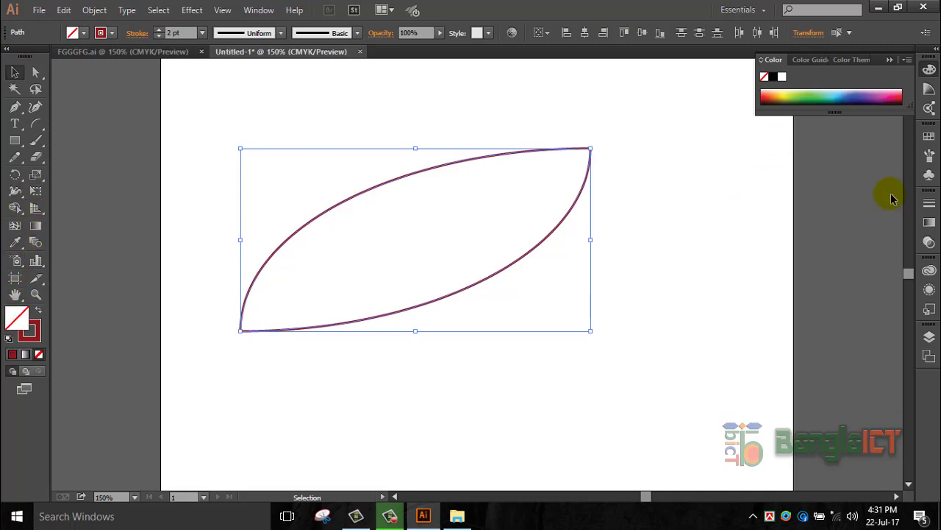
Step: Fill the leaf with solid green and drag it slightly up and left into place
click(824, 97)
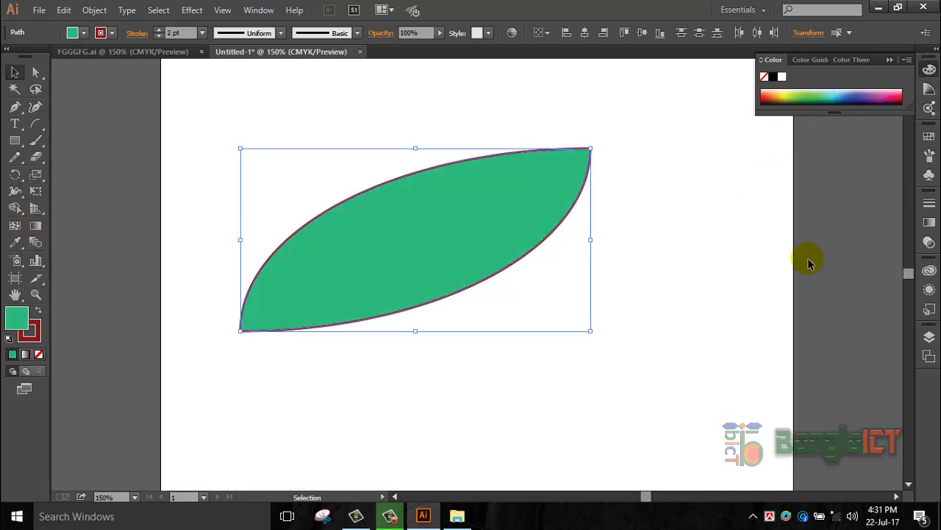
click(225, 122)
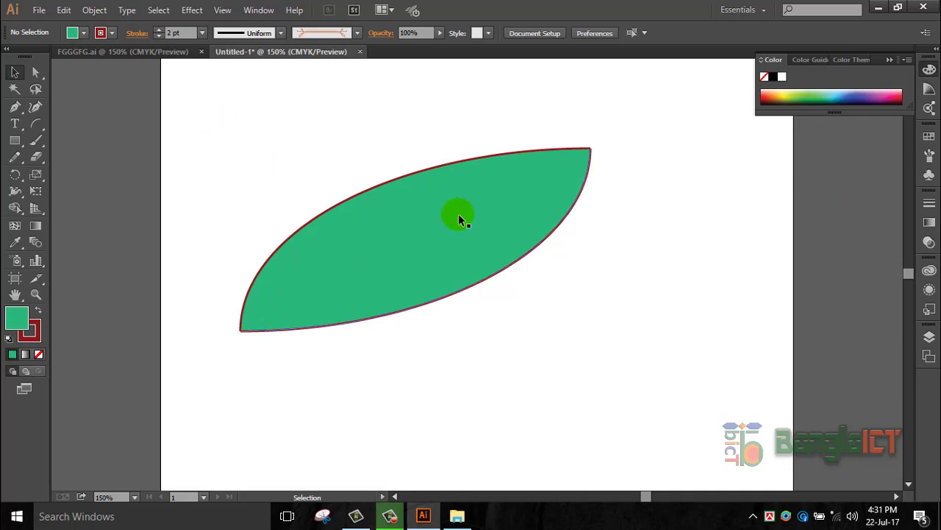
drag(385, 122, 558, 367)
right_click(490, 259)
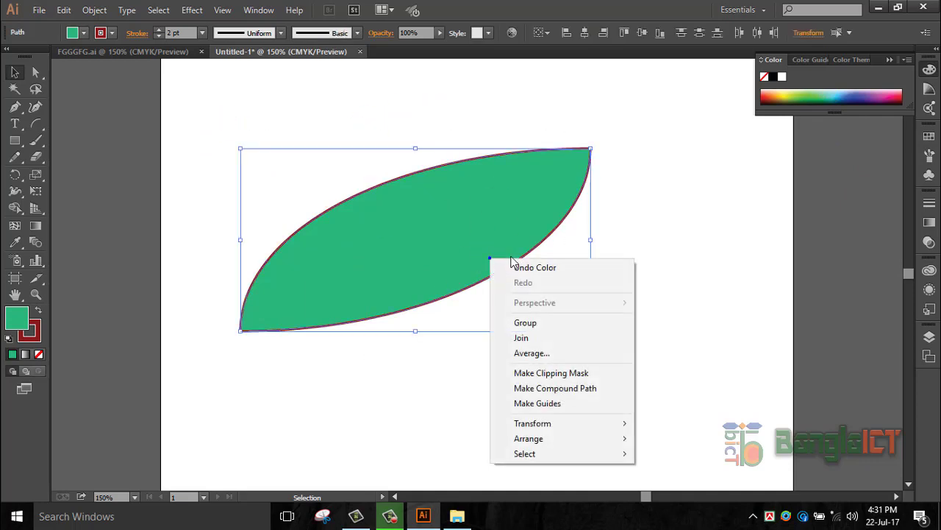
click(504, 338)
click(532, 357)
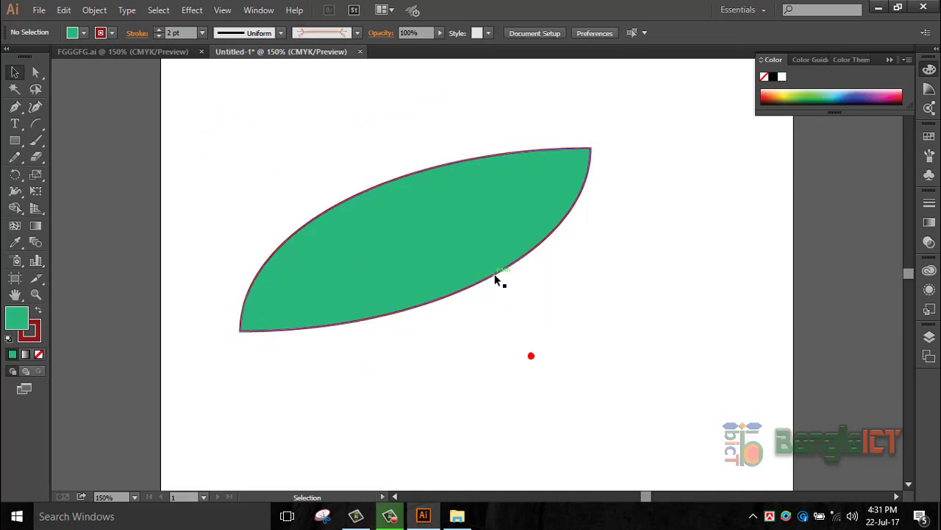
drag(491, 270, 590, 213)
drag(479, 245, 431, 261)
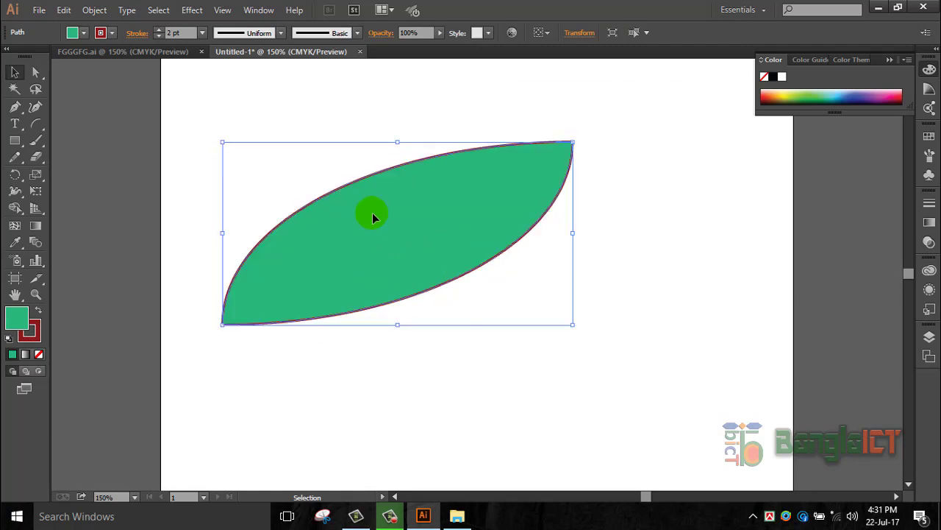
Step: Set the leaf outline to the elliptical width profile at 18 pt stroke weight
click(280, 32)
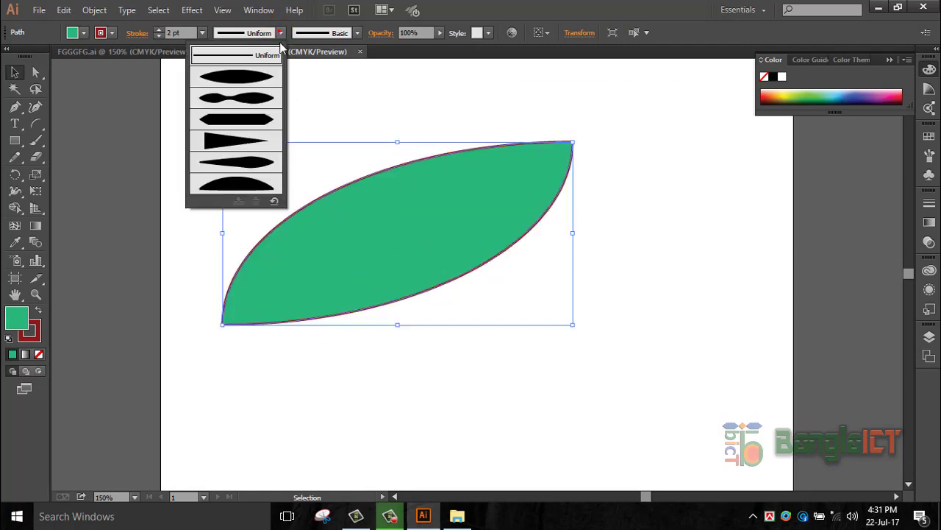
click(254, 140)
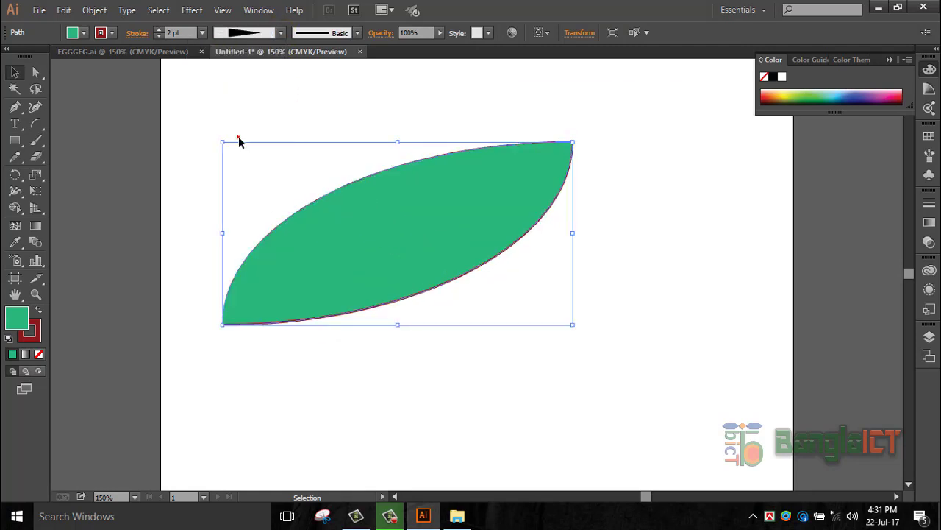
click(280, 32)
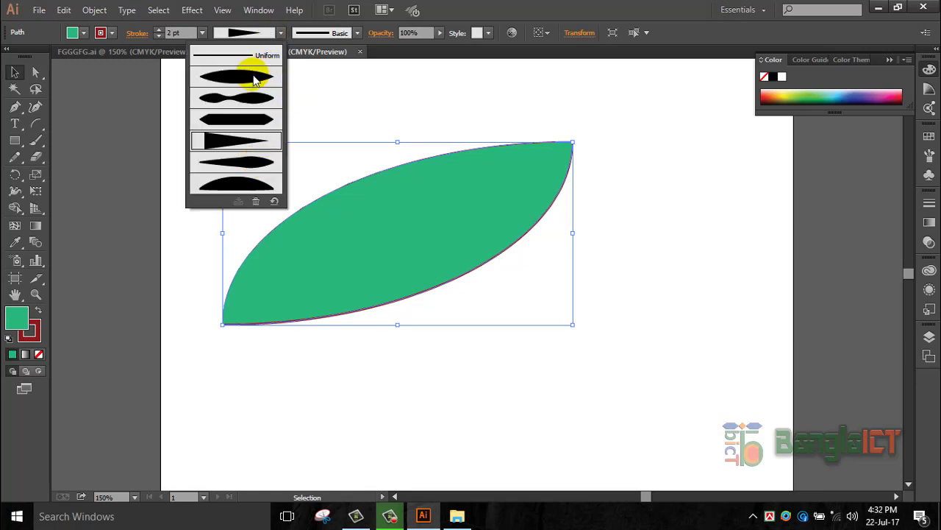
click(254, 78)
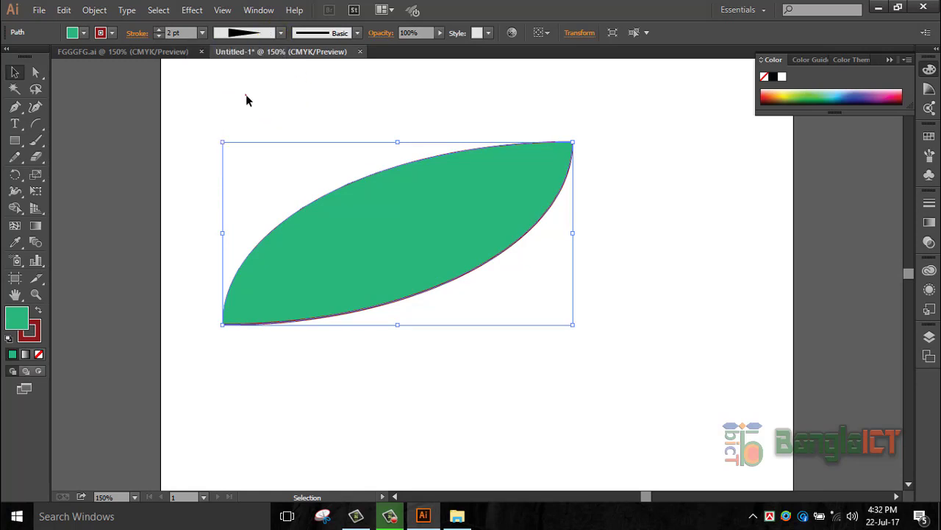
click(202, 33)
click(215, 153)
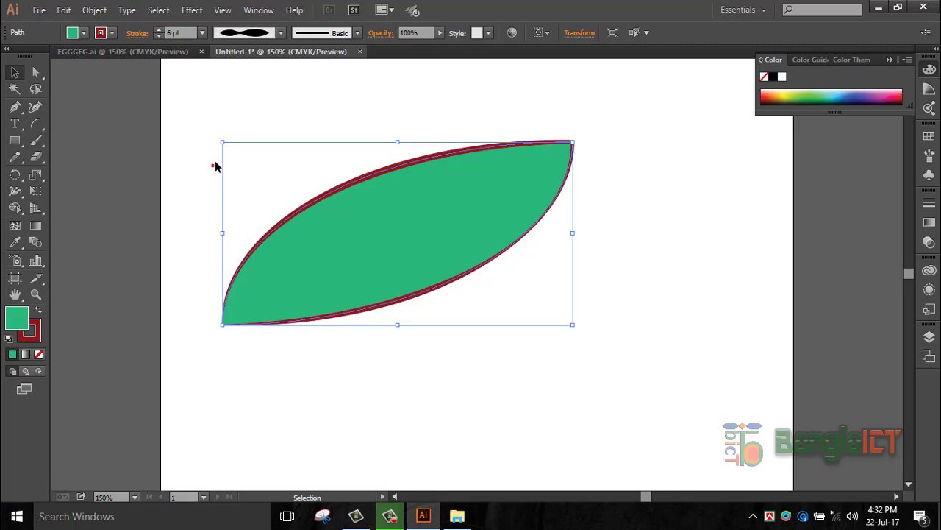
click(202, 33)
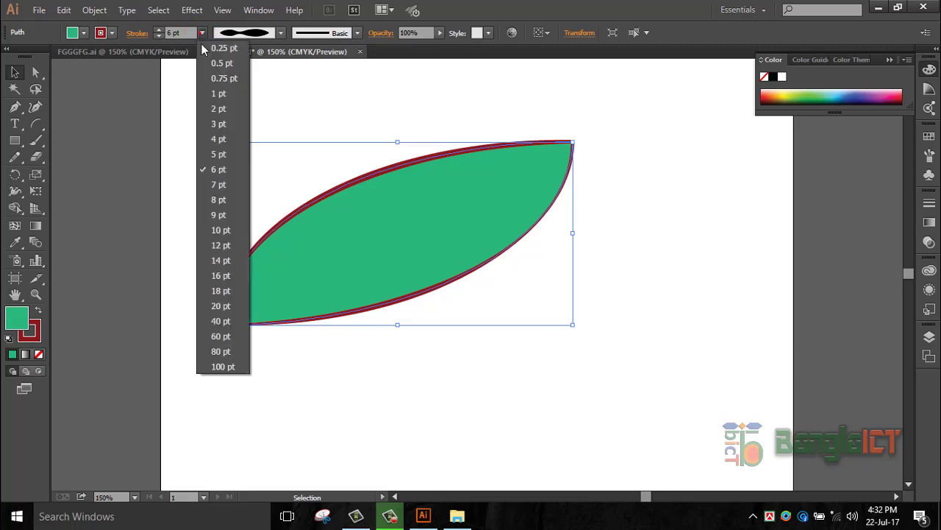
click(212, 292)
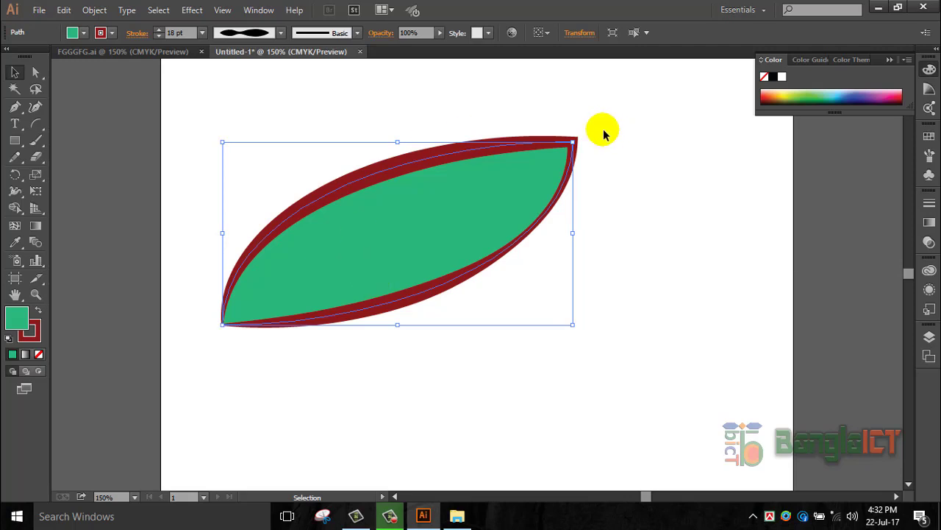
click(36, 124)
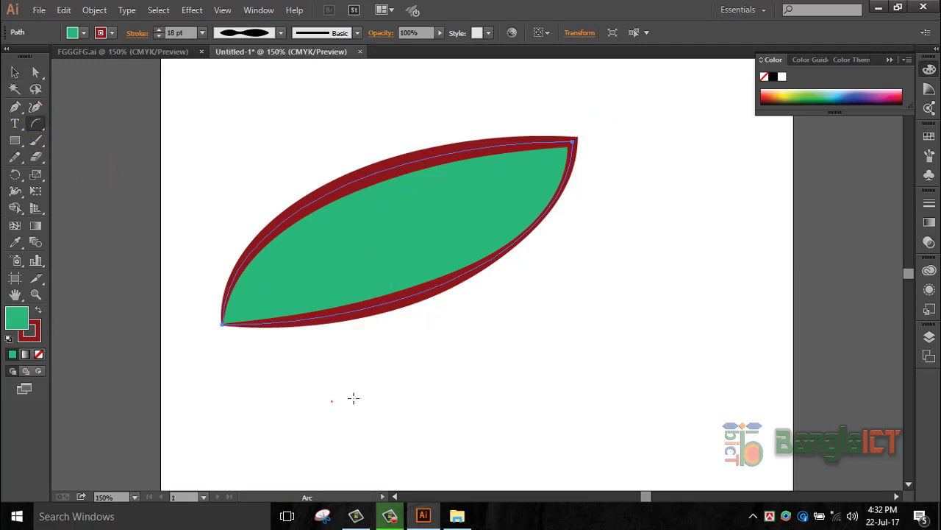
Step: Drag six arcs below the leaf, each starting from the same lower-left point
drag(333, 401, 729, 242)
drag(333, 399, 728, 256)
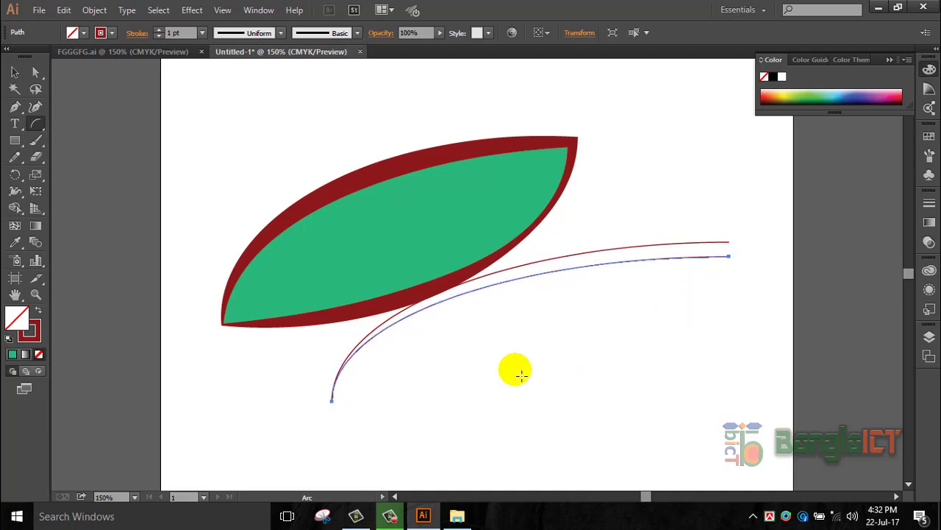
drag(333, 401, 728, 273)
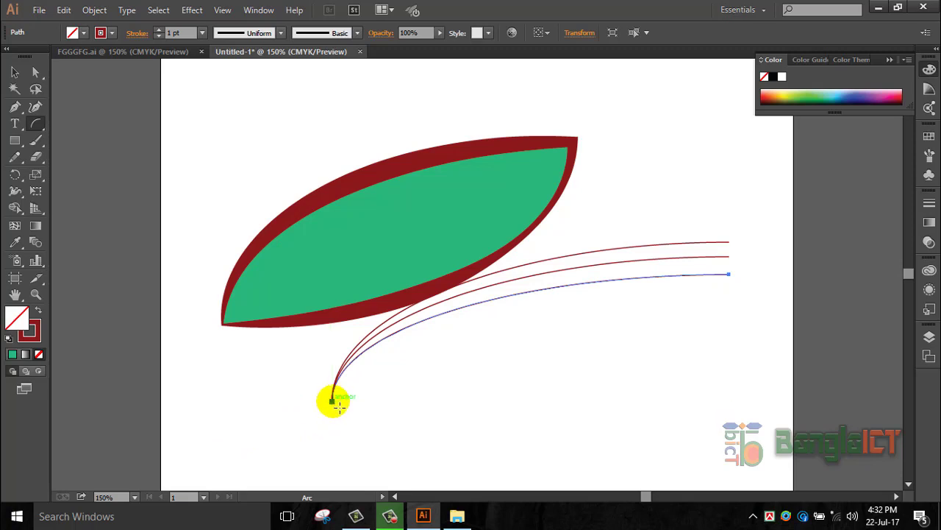
drag(334, 403, 729, 297)
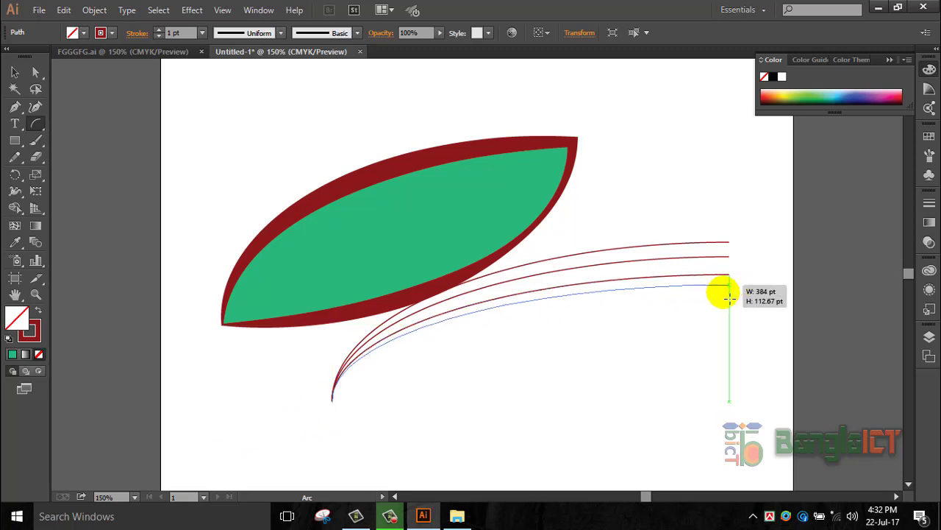
drag(335, 401, 728, 295)
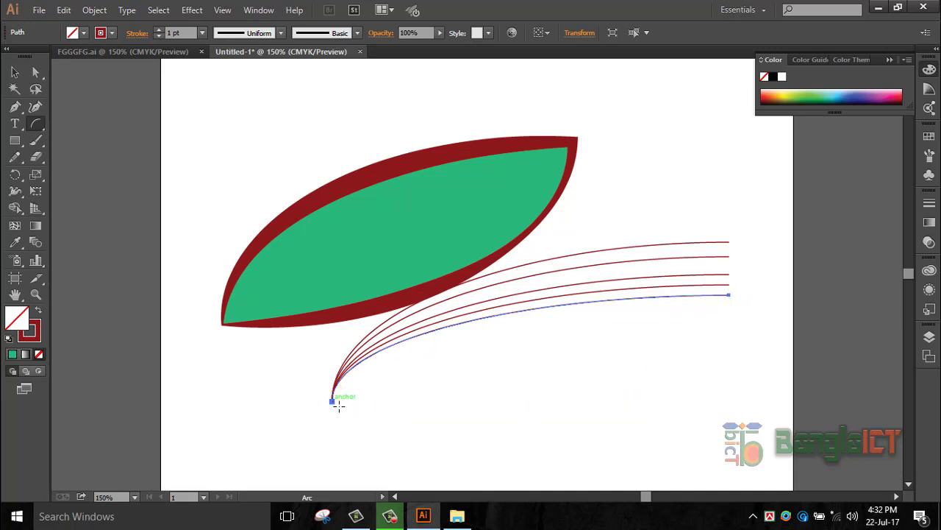
mouse_move(334, 401)
mouse_down()
mouse_move(734, 314)
mouse_move(729, 307)
mouse_up()
Step: Marquee-select the six arcs and join their open ends into paths
click(17, 72)
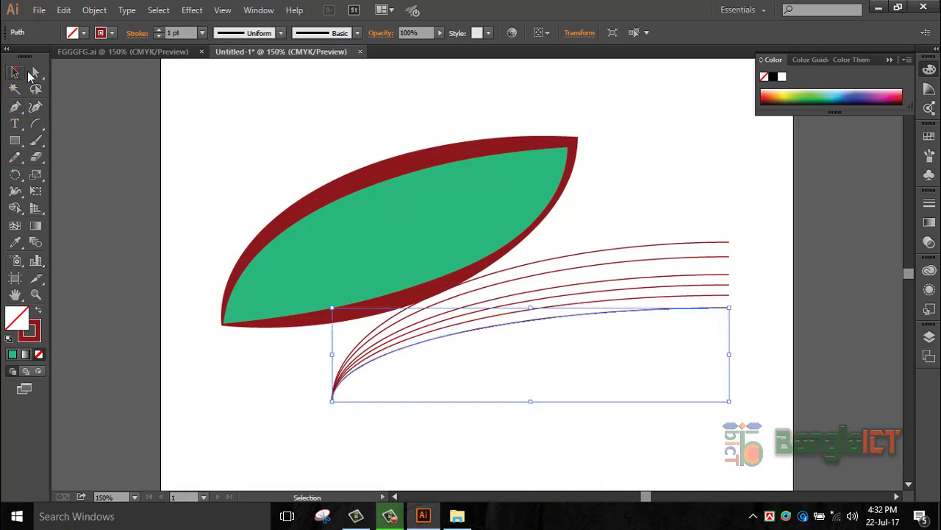
click(773, 287)
drag(756, 193, 688, 368)
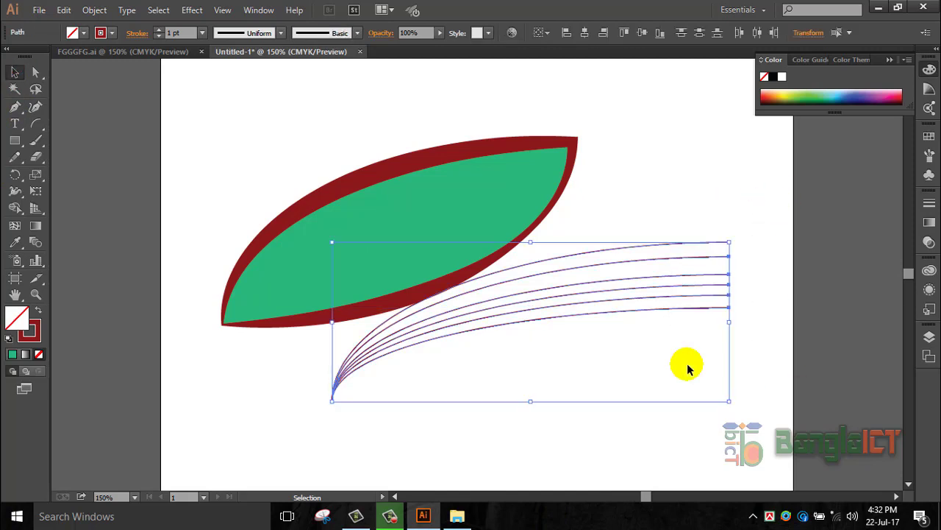
right_click(706, 268)
click(739, 345)
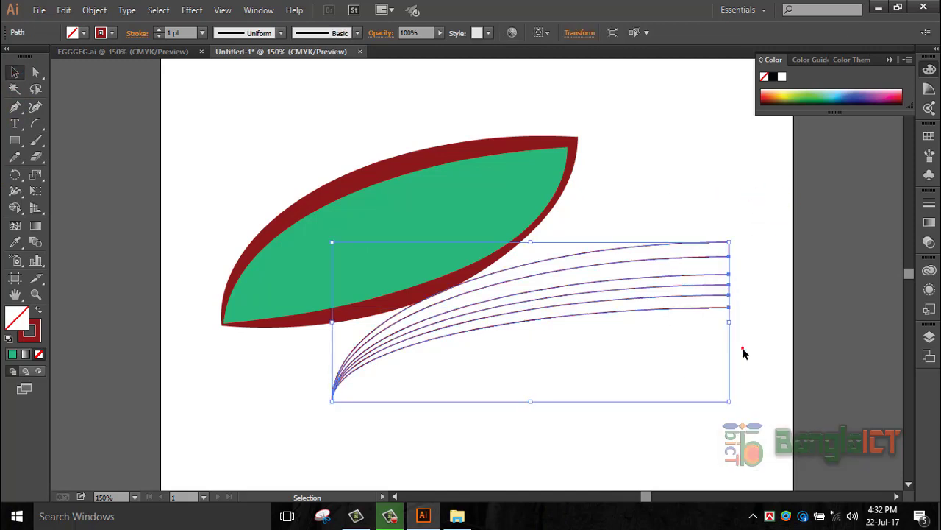
click(725, 218)
drag(750, 216, 711, 335)
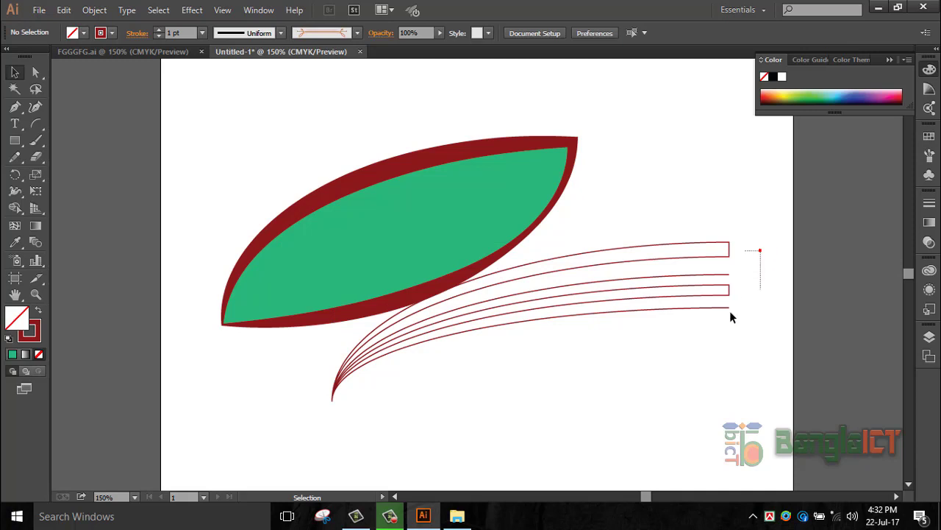
right_click(681, 286)
click(737, 154)
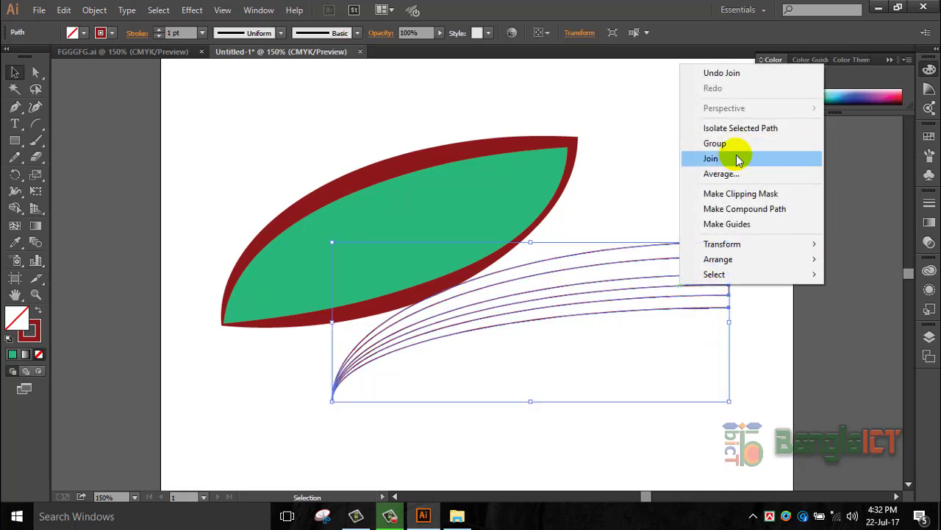
Step: Retry joining the reselected arcs, dismissing the cannot-join alerts
click(746, 215)
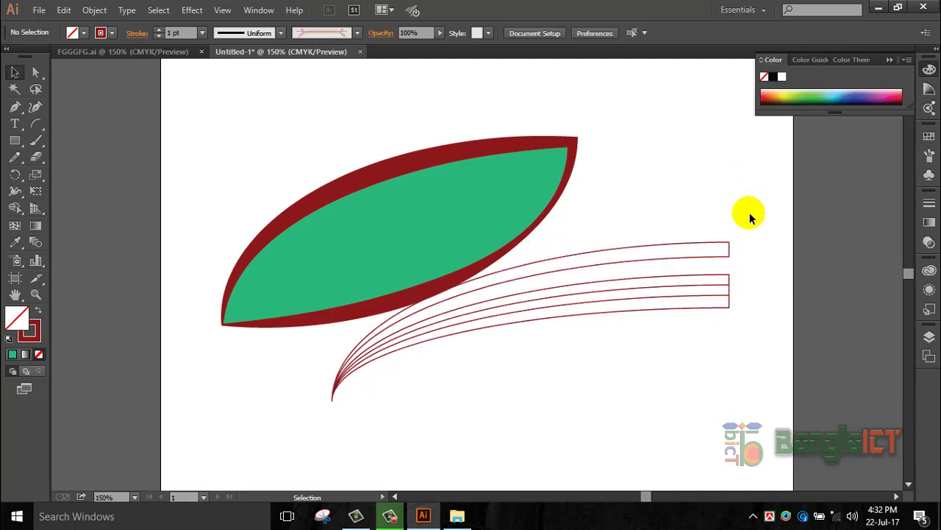
drag(714, 284, 714, 287)
right_click(709, 272)
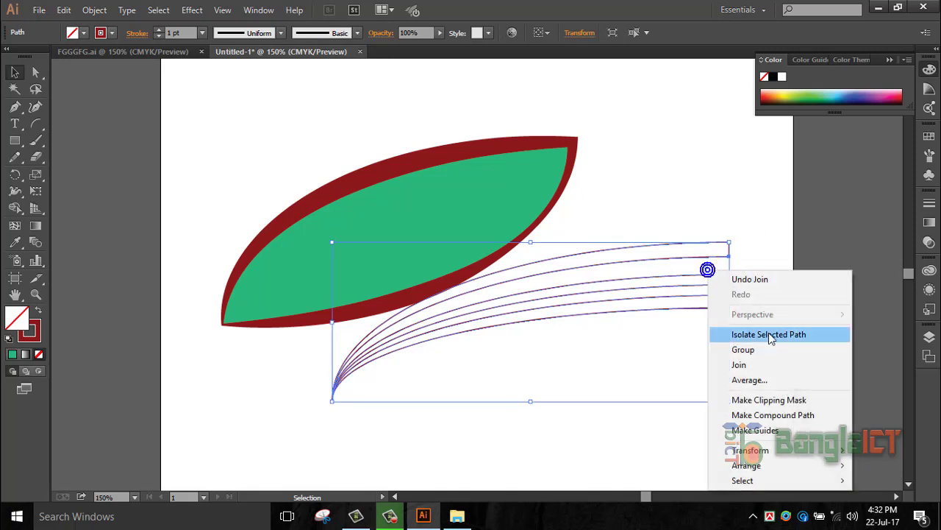
click(750, 365)
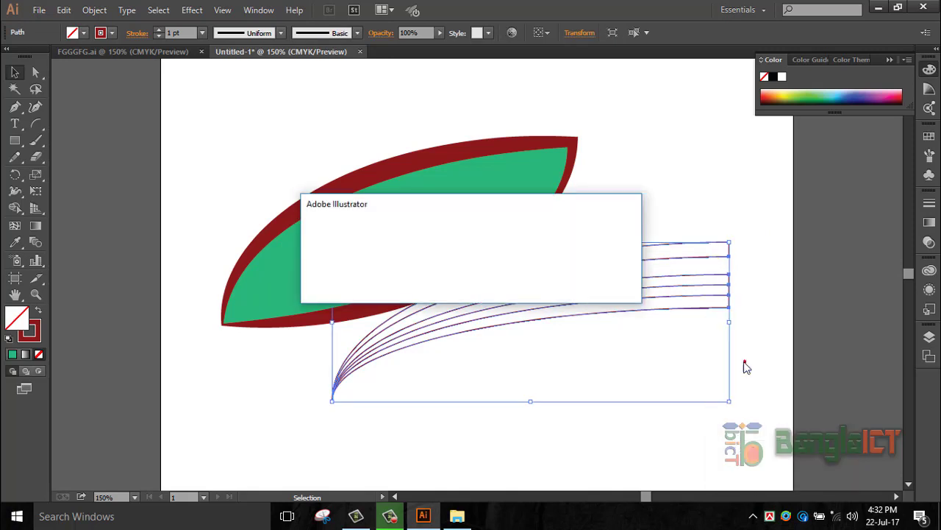
click(602, 288)
click(772, 272)
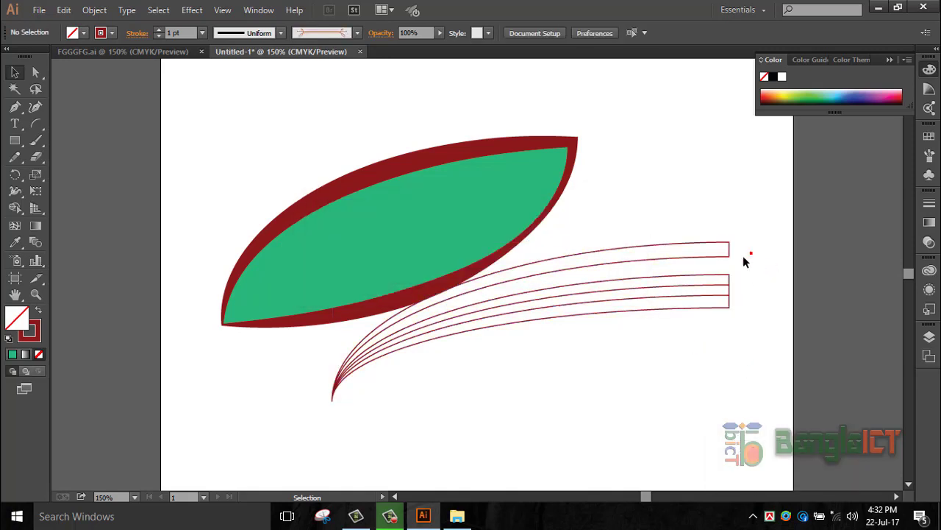
drag(750, 254, 700, 270)
right_click(700, 270)
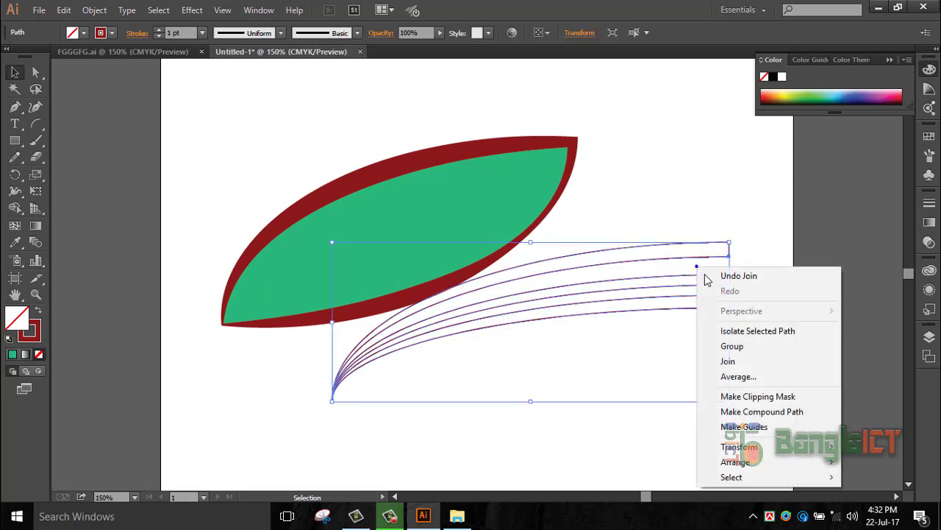
click(741, 362)
click(602, 287)
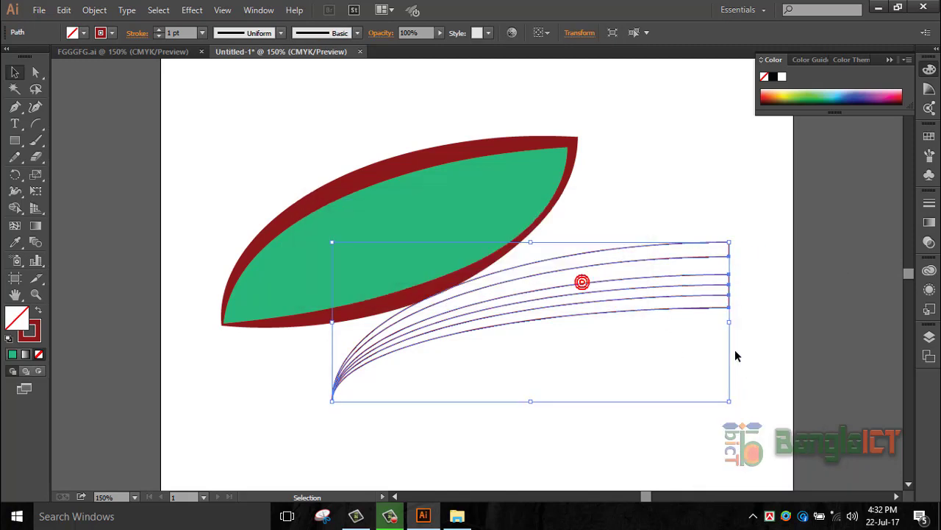
click(744, 352)
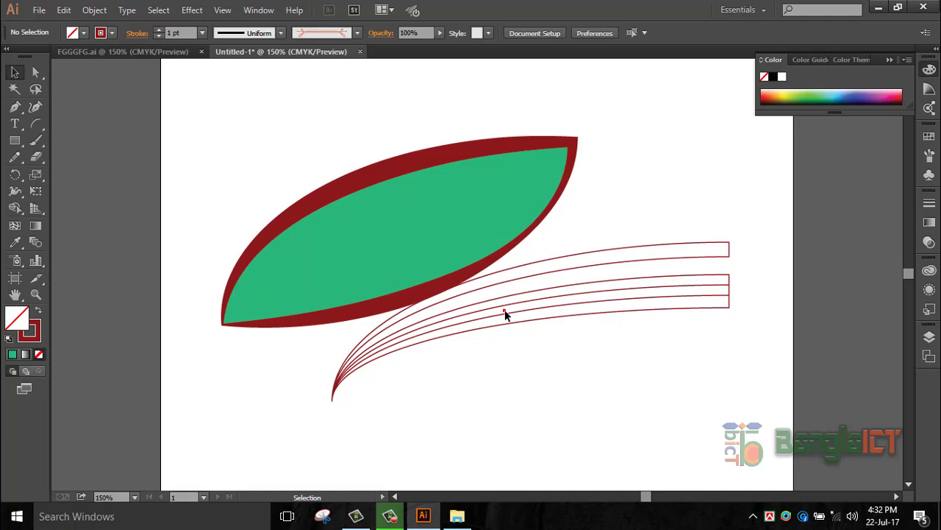
Step: Fill the curved arcs with dark green #456814 to form three green stems
click(11, 317)
double_click(11, 316)
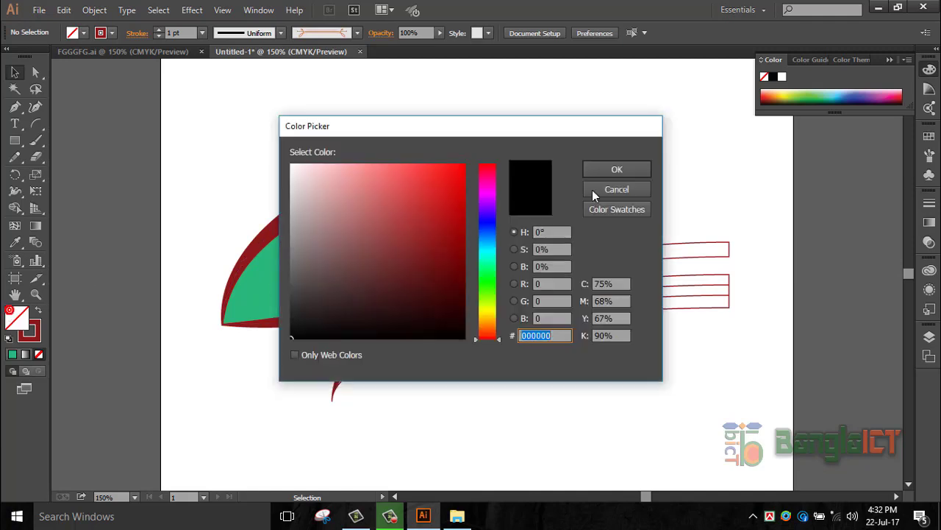
click(483, 257)
click(451, 243)
click(626, 169)
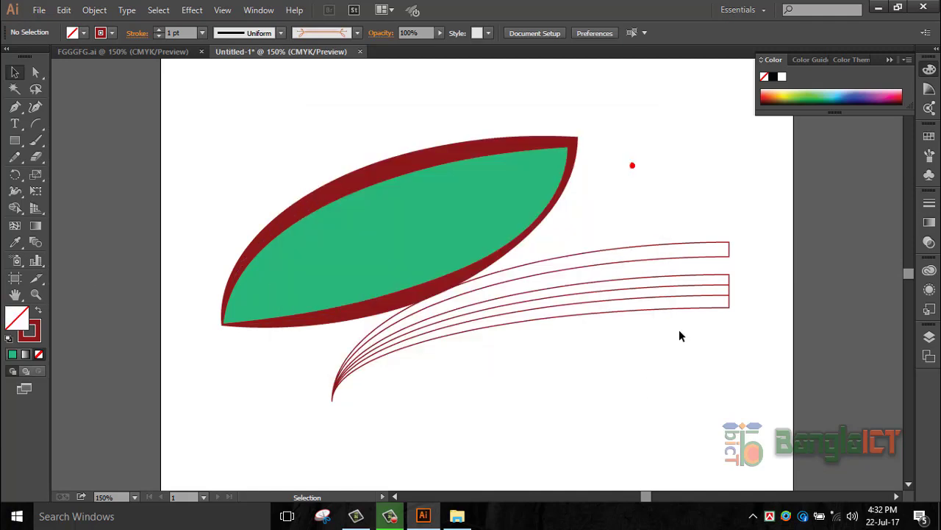
click(555, 311)
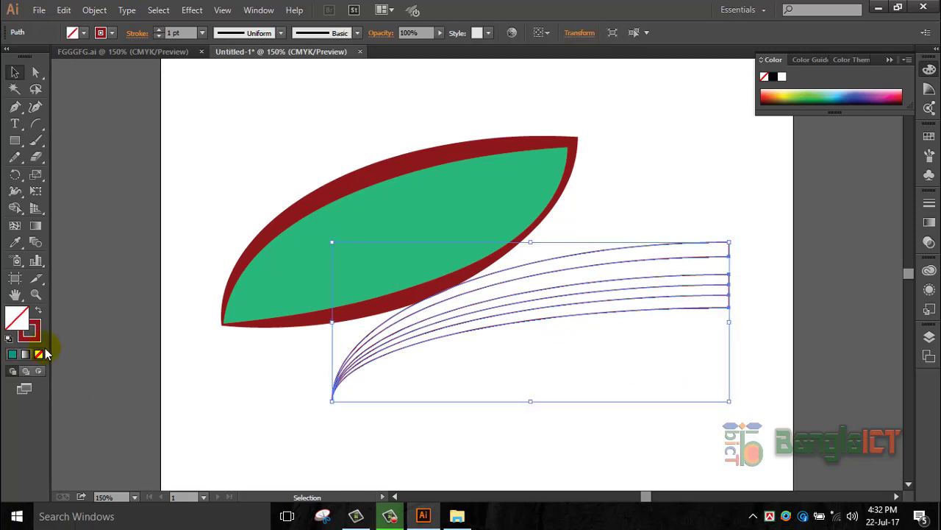
double_click(29, 328)
click(487, 298)
click(433, 268)
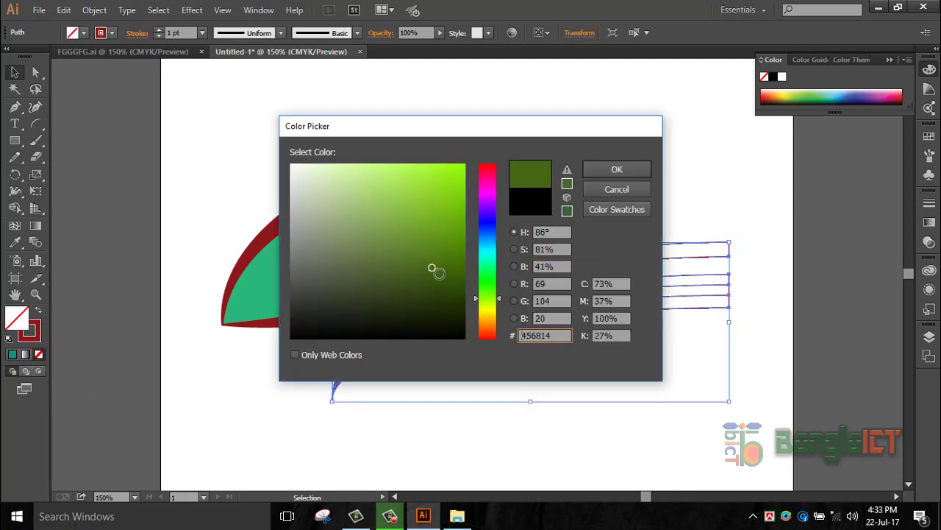
click(617, 170)
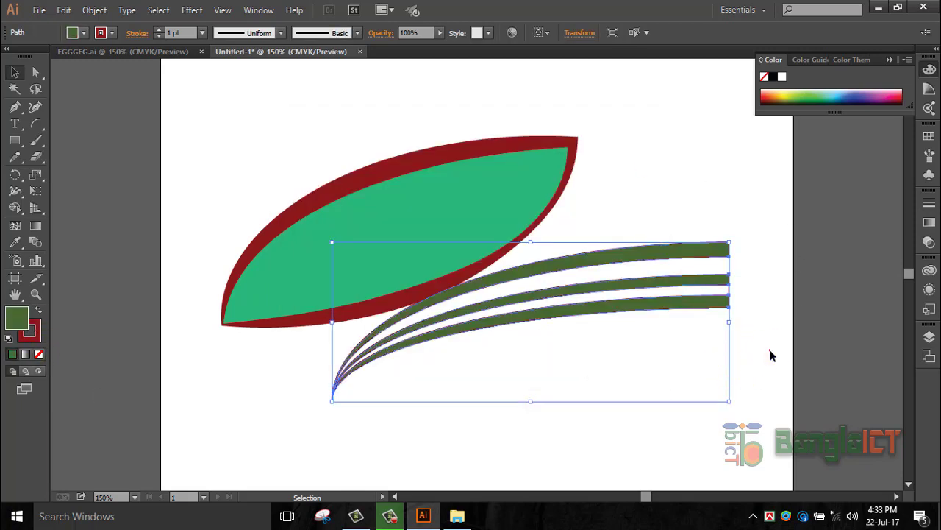
click(769, 353)
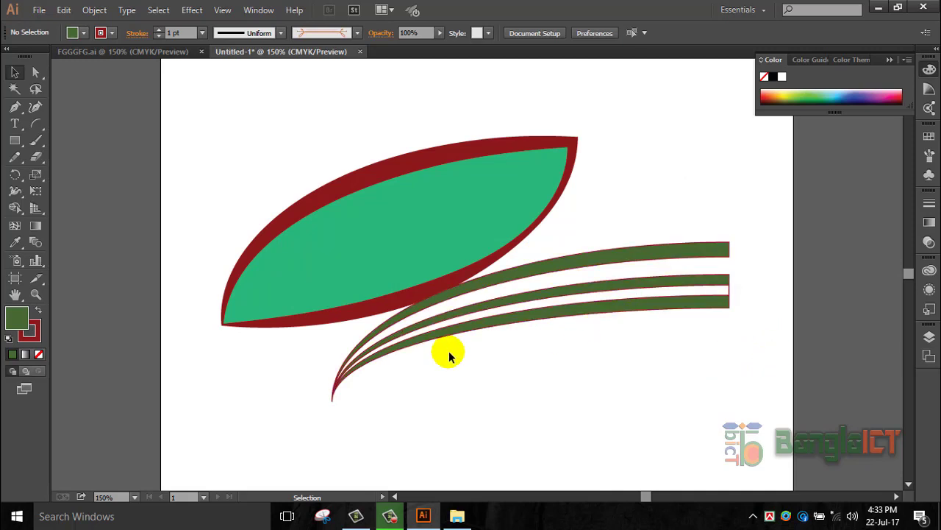
Step: Give the three curved bands the orange arrow brush stroke
click(497, 330)
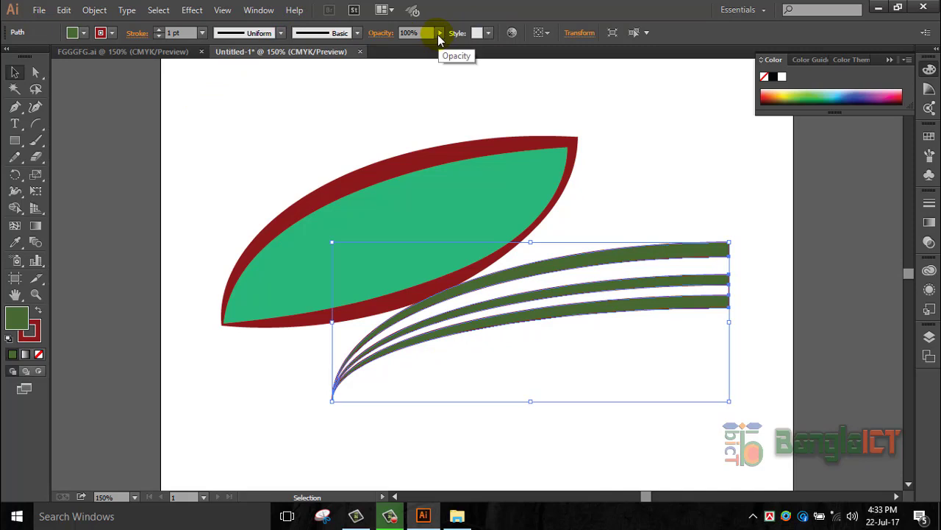
click(358, 32)
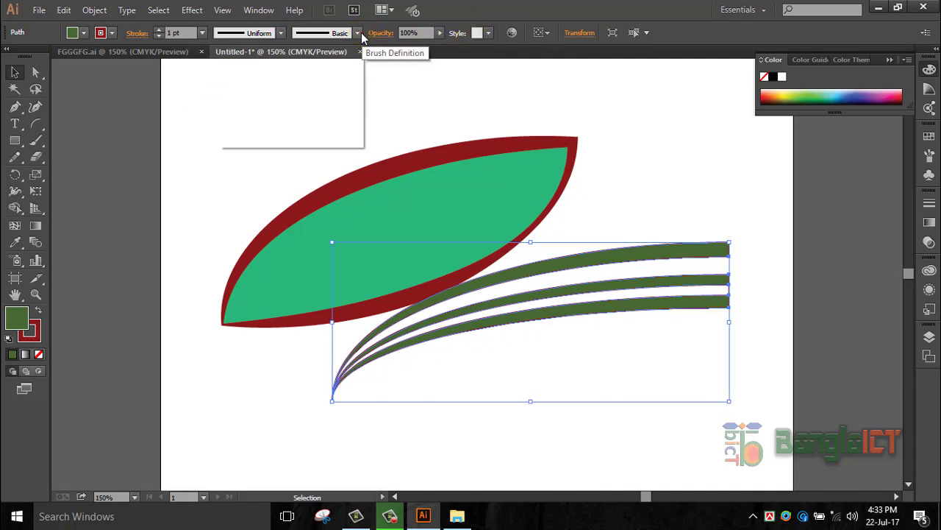
click(317, 87)
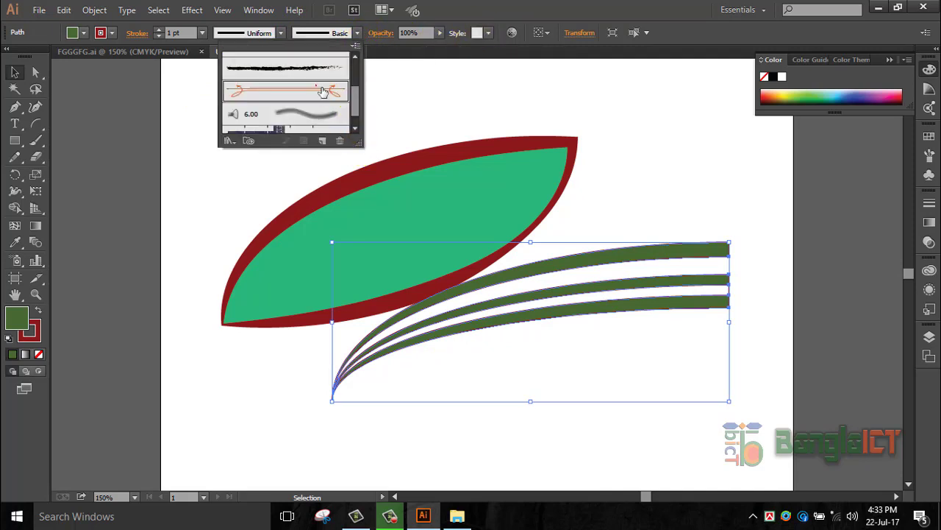
click(696, 228)
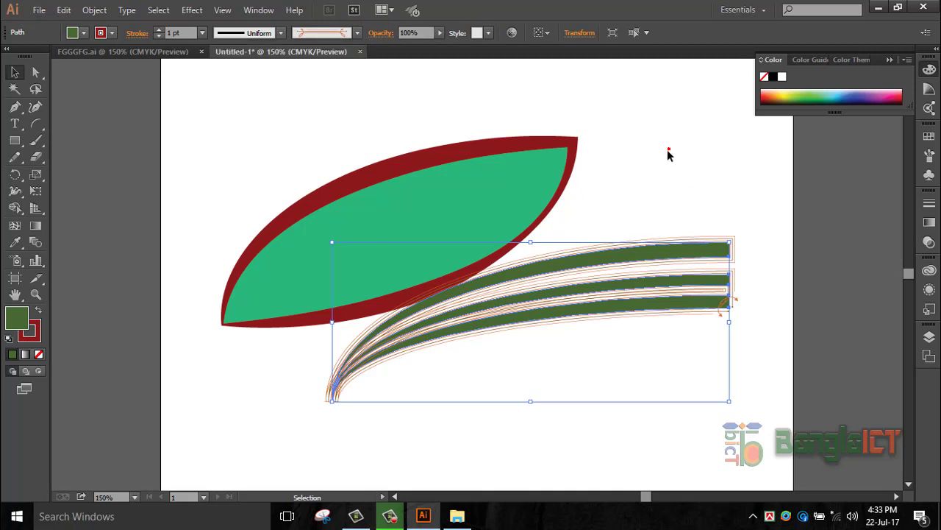
Step: Deselect the bands, then select all artwork and delete it to blank the artboard
click(753, 334)
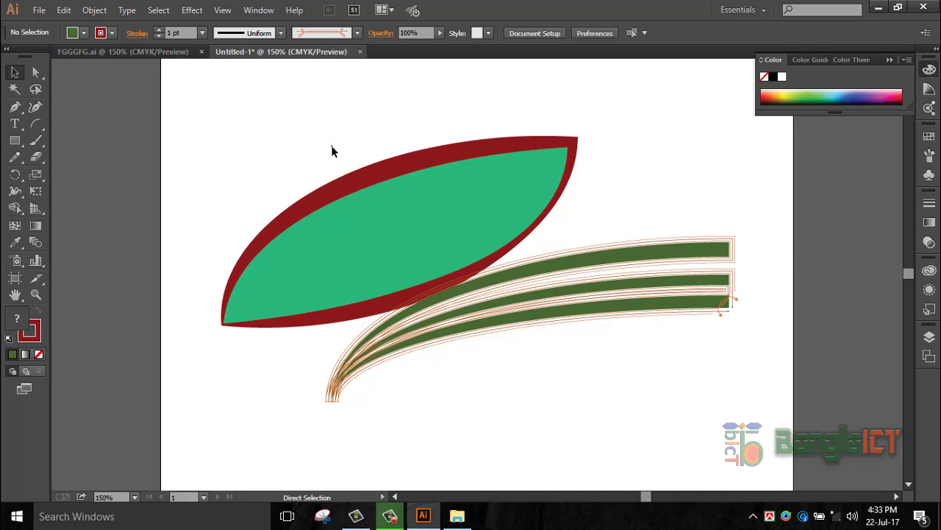
click(330, 202)
key(Delete)
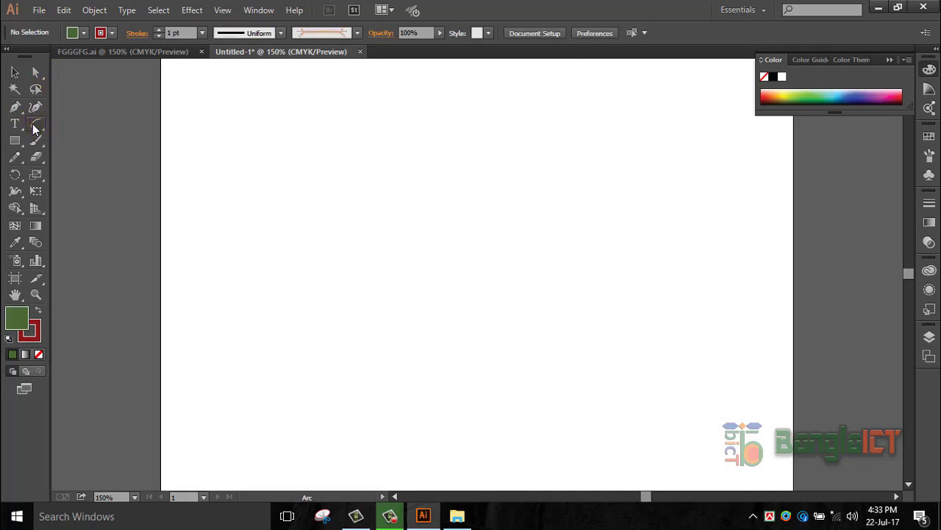
Step: Set the Arc tool's X-axis and Y-axis lengths to 400 pt
double_click(35, 125)
click(500, 157)
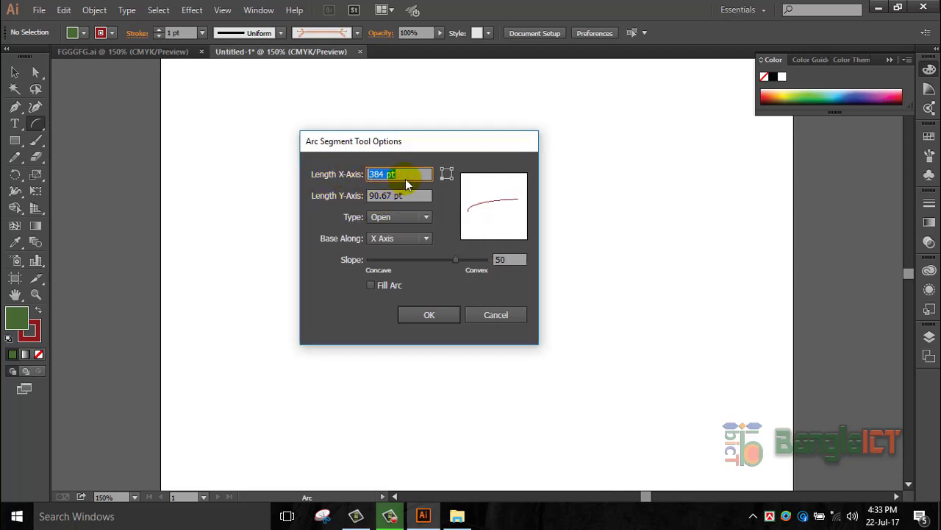
drag(406, 179, 370, 182)
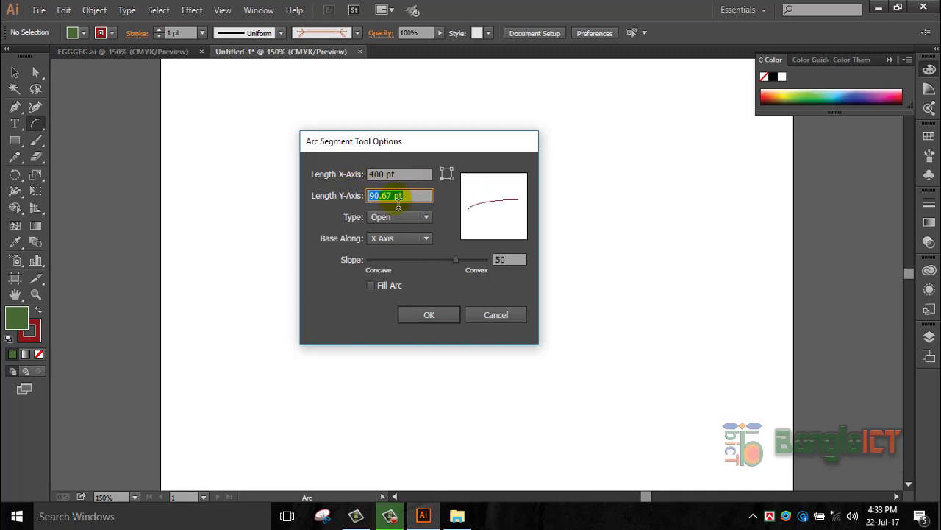
text(400)
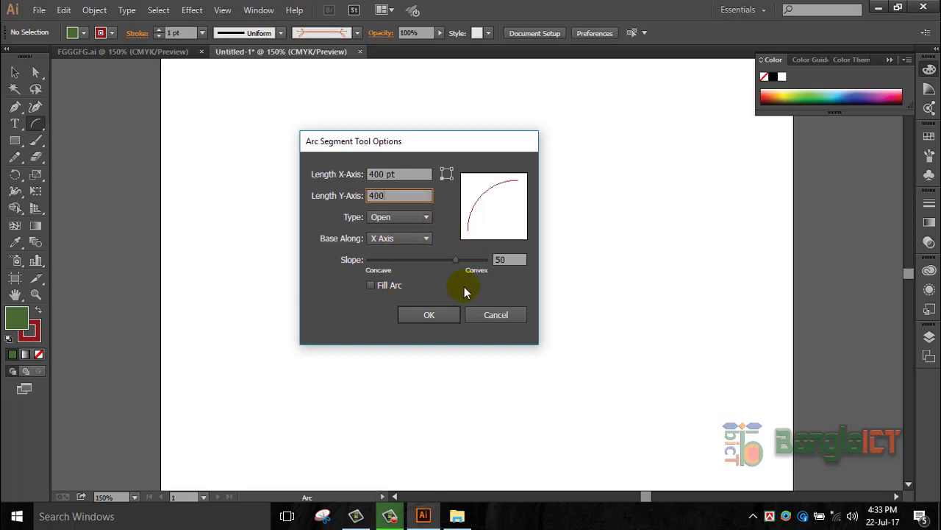
click(430, 315)
Step: Draw a 400 pt test quarter arc, move it onto the artboard, then delete it
click(342, 231)
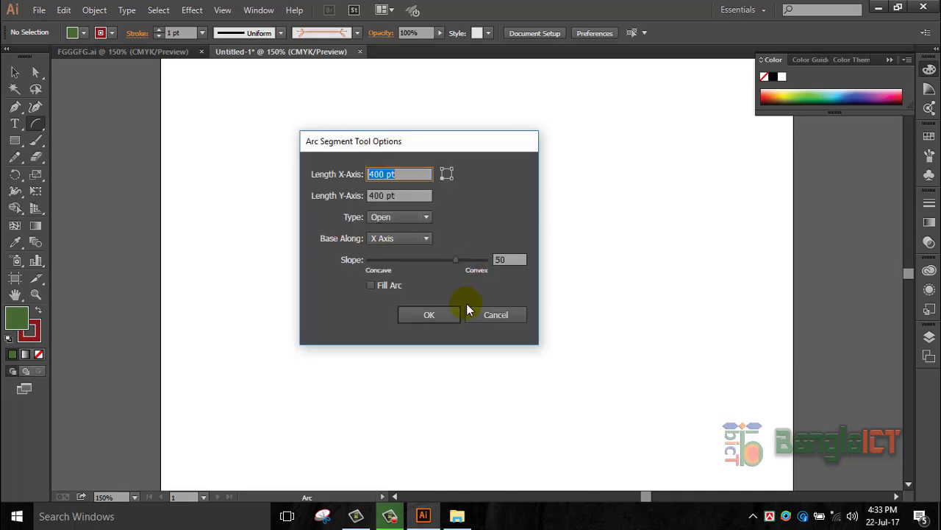
click(445, 315)
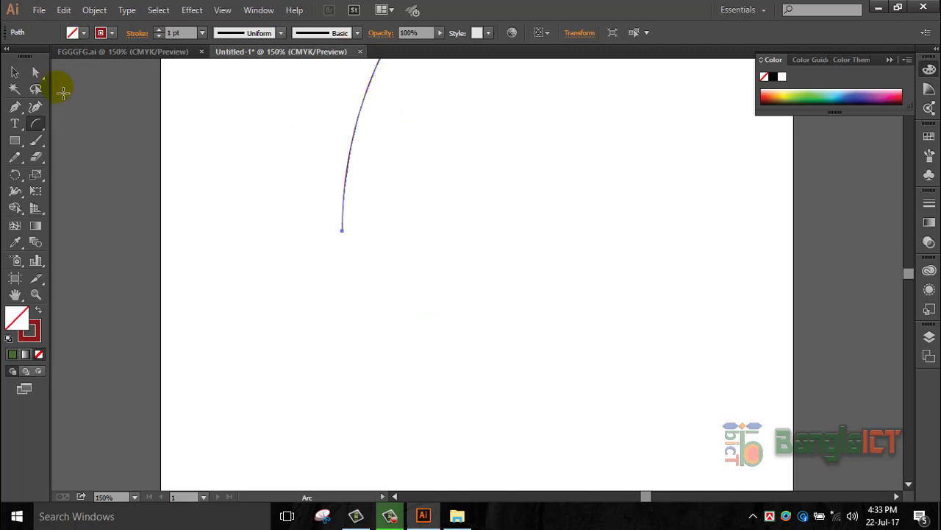
click(15, 72)
mouse_move(361, 121)
mouse_down()
mouse_move(420, 202)
mouse_move(405, 189)
mouse_up()
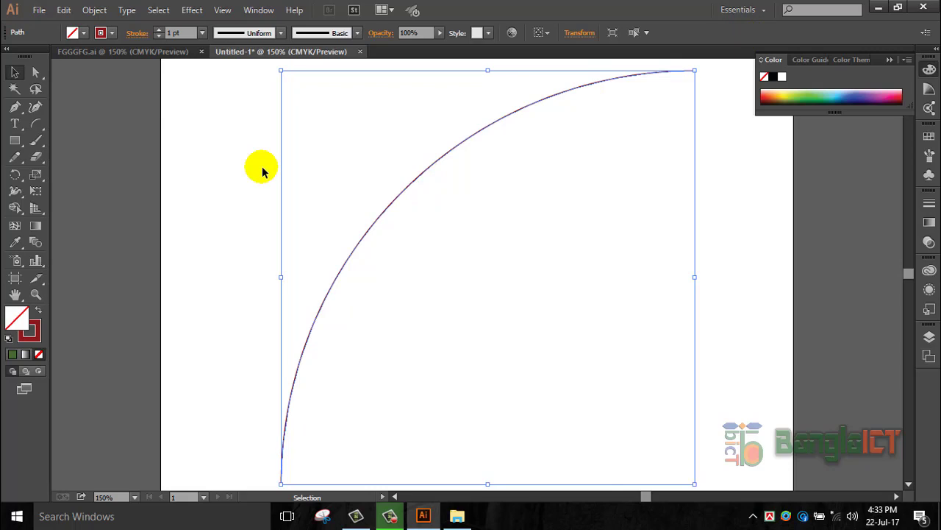
key(Delete)
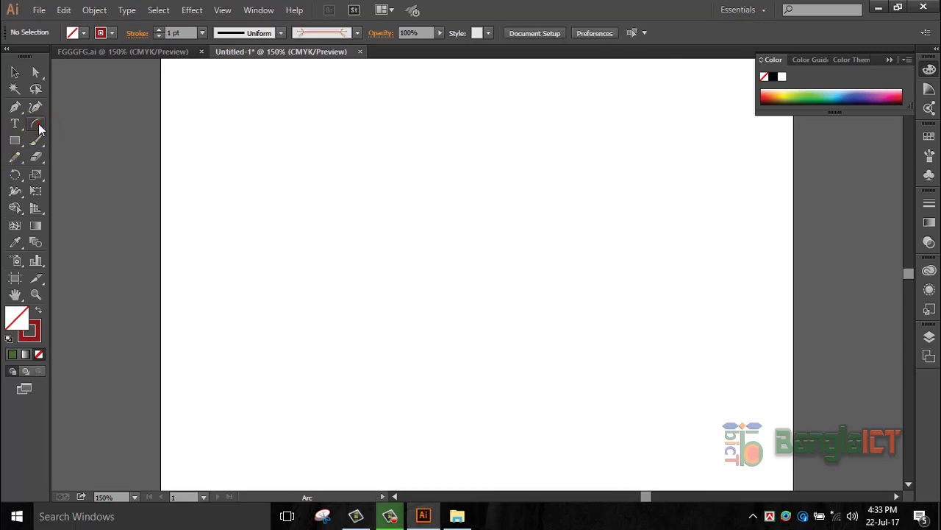
Step: Change the arc type to Closed in the Arc Segment Tool Options
click(84, 130)
click(401, 218)
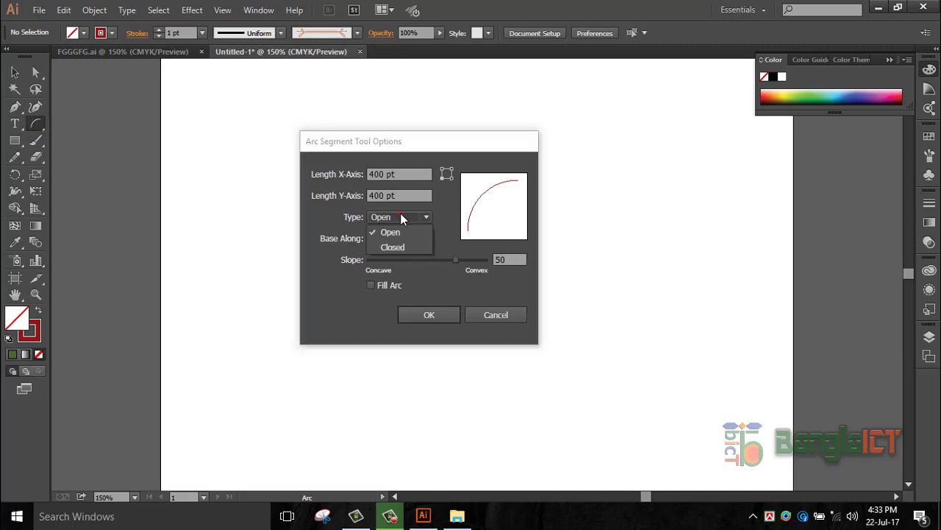
click(400, 216)
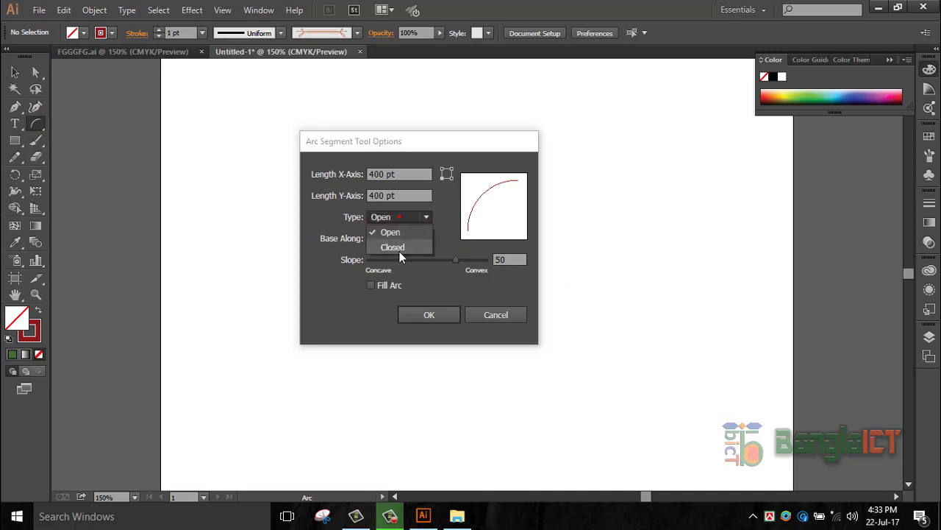
click(398, 244)
click(431, 313)
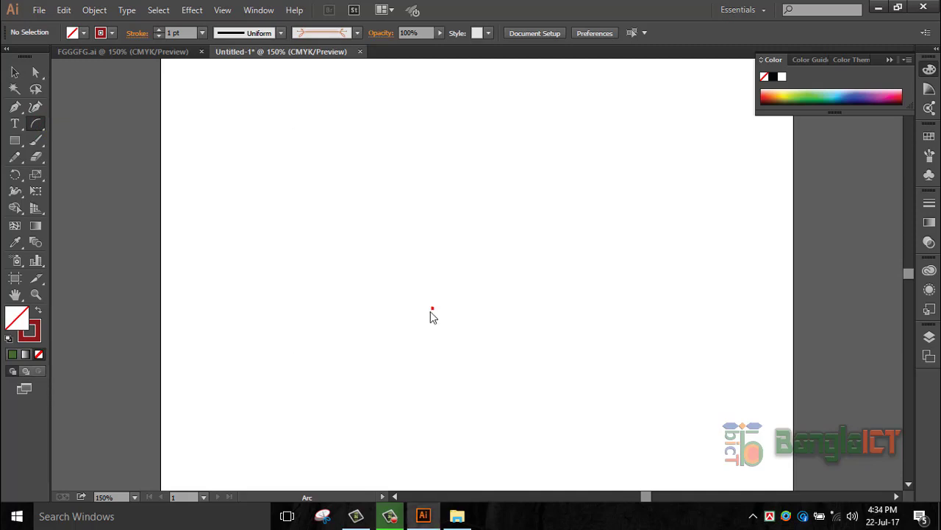
Step: Draw a closed 400 pt quarter arc and move it left on the artboard
click(395, 379)
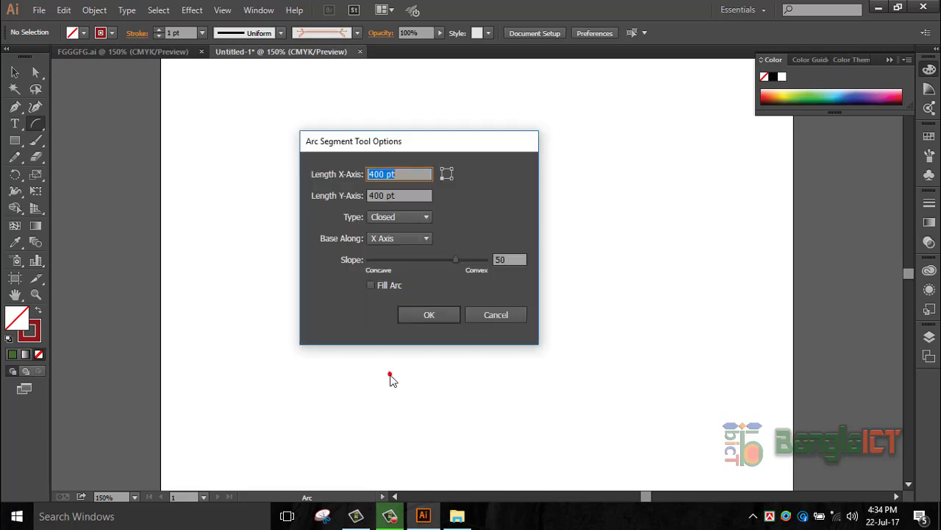
click(428, 312)
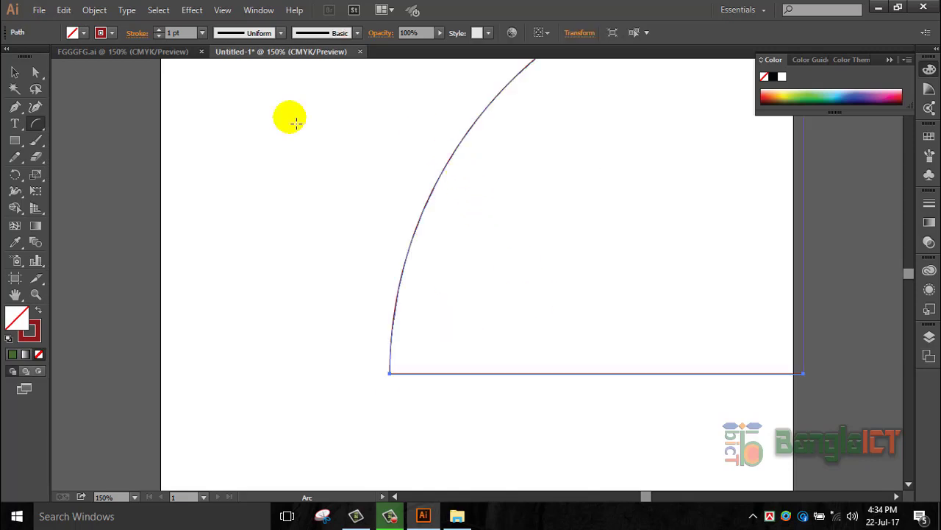
click(17, 72)
drag(470, 144, 325, 242)
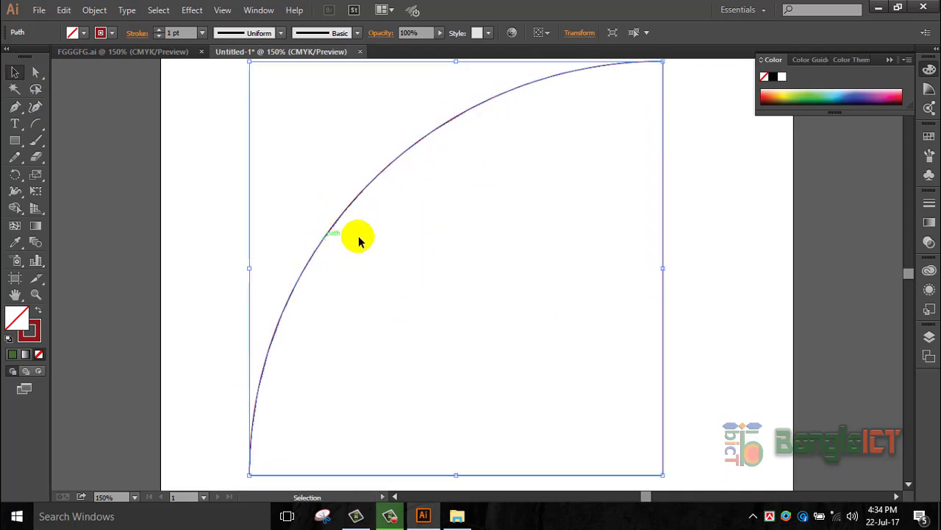
scroll(460, 265, down, 1)
Step: Delete the closed arc and set arc lengths to 200 pt, based along the Y axis
key(Delete)
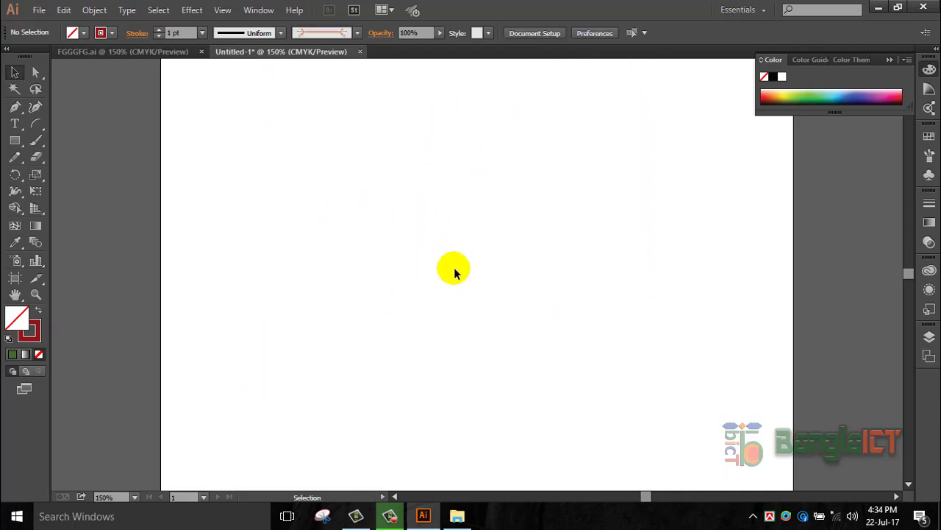
double_click(41, 125)
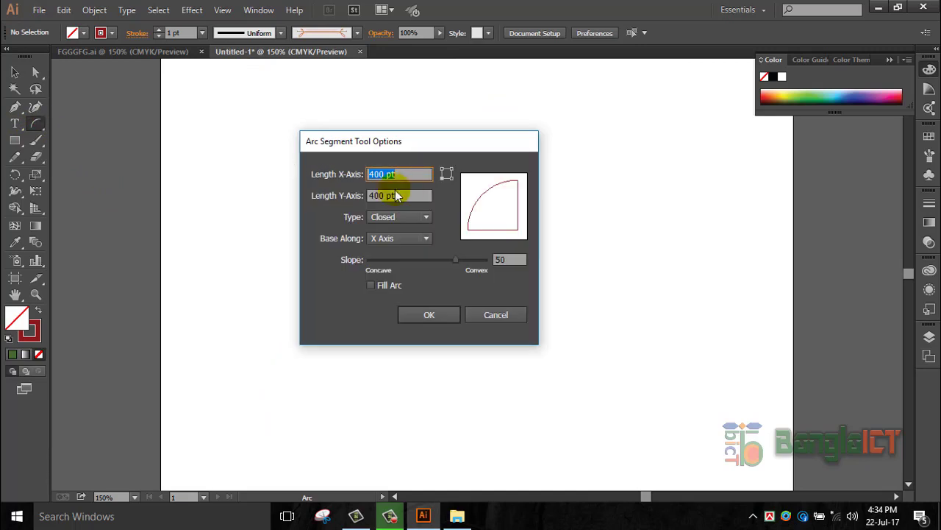
text(200)
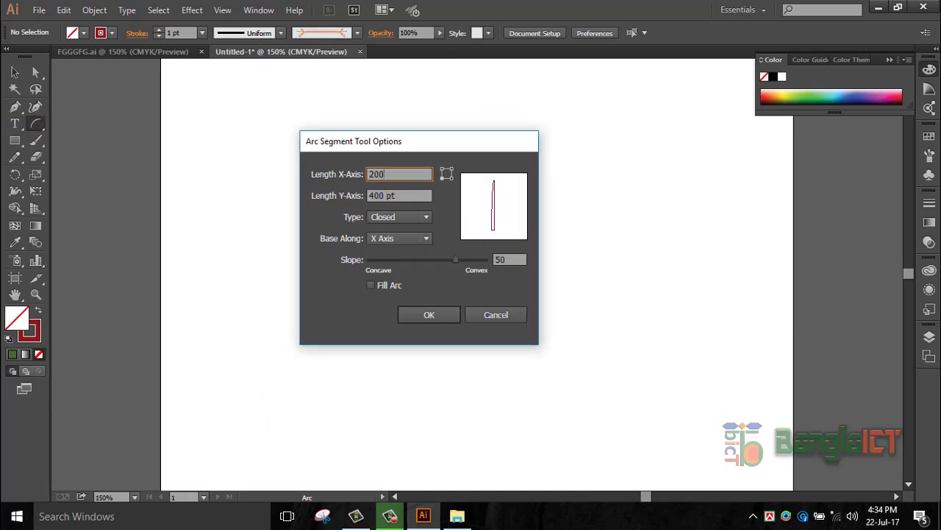
click(404, 195)
text(2)
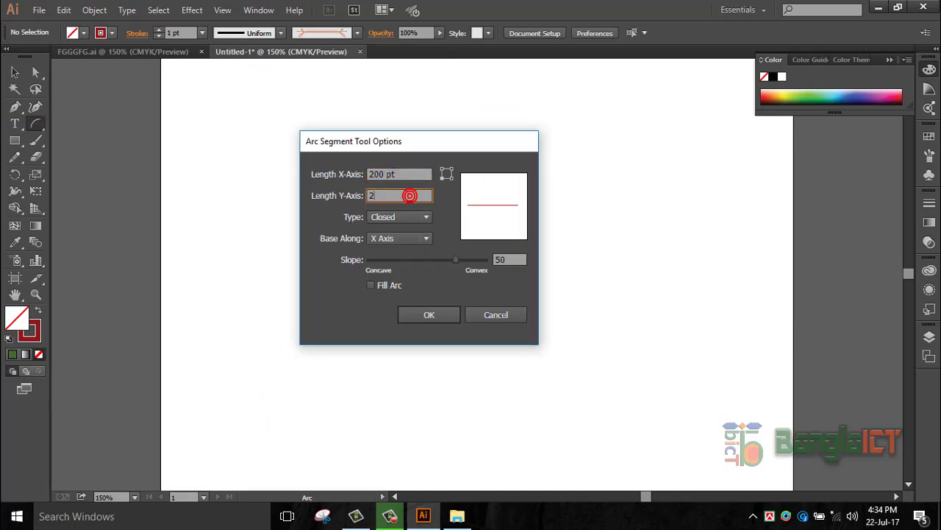
text(00)
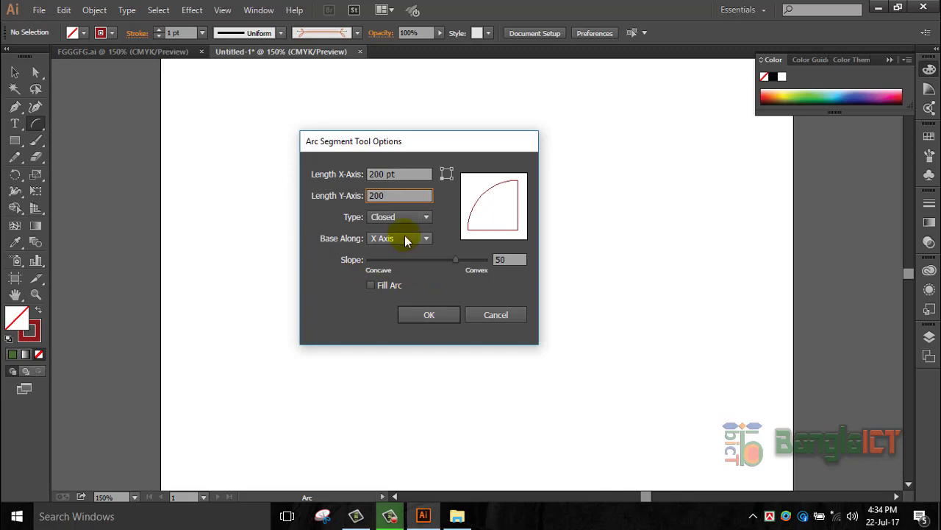
click(405, 238)
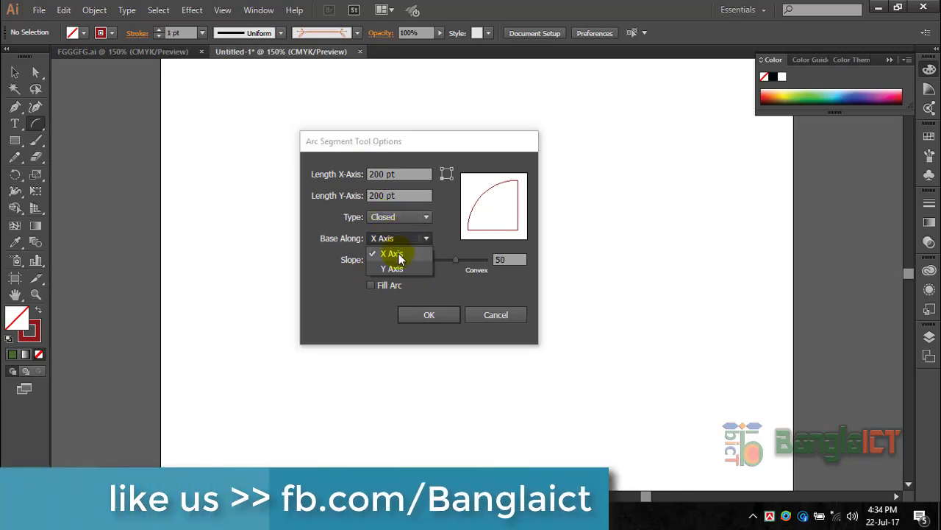
click(394, 269)
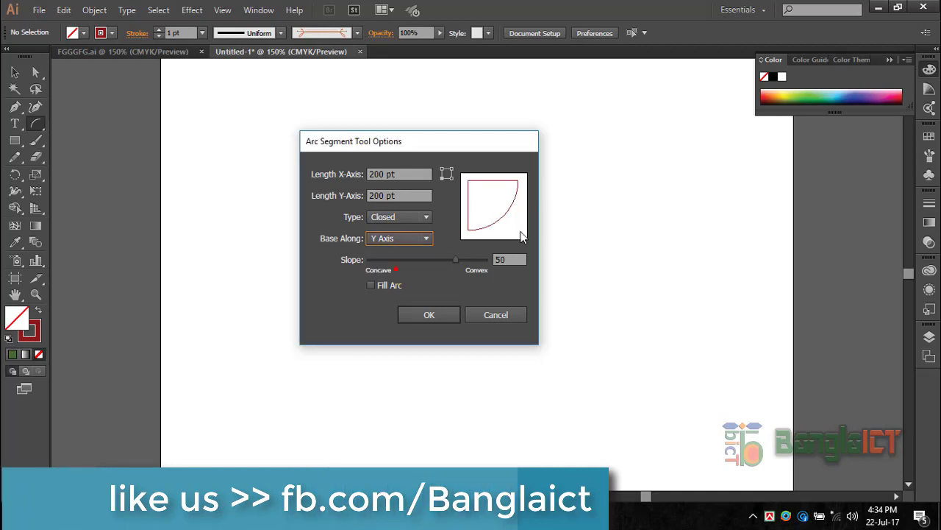
Step: Reconfirm the Closed arc type and the Y-axis base in the arc options
click(399, 219)
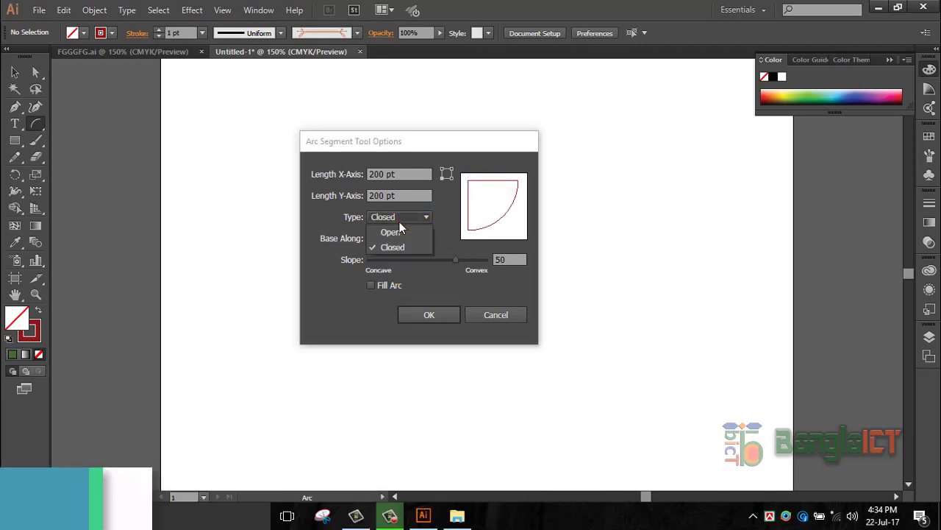
click(395, 228)
click(397, 221)
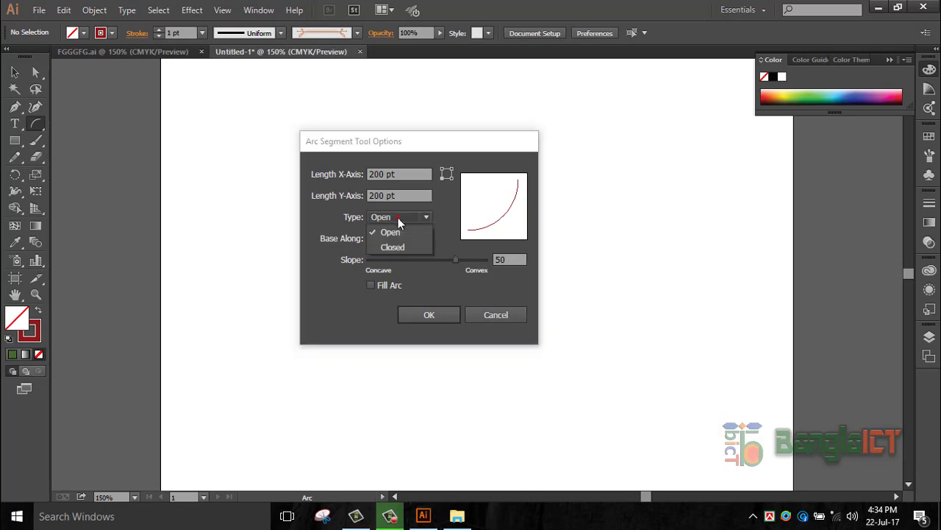
click(393, 245)
click(402, 240)
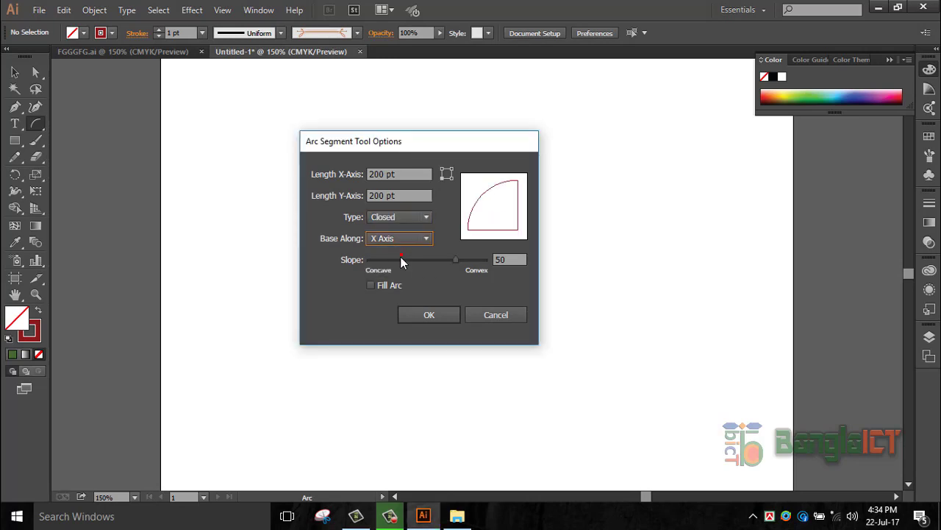
click(396, 216)
click(401, 246)
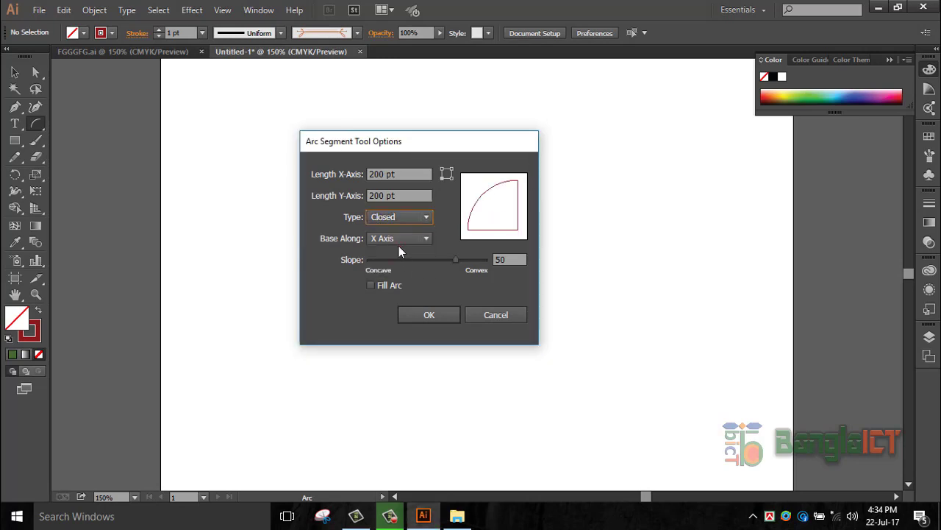
click(397, 270)
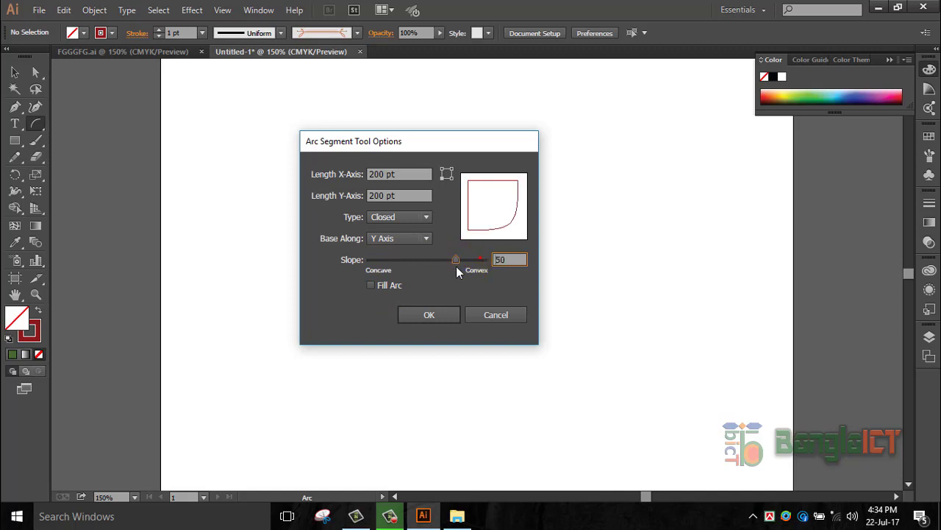
Step: Set the slope to 98 and draw the 200 pt closed arc on the artboard
drag(454, 259, 477, 261)
click(439, 318)
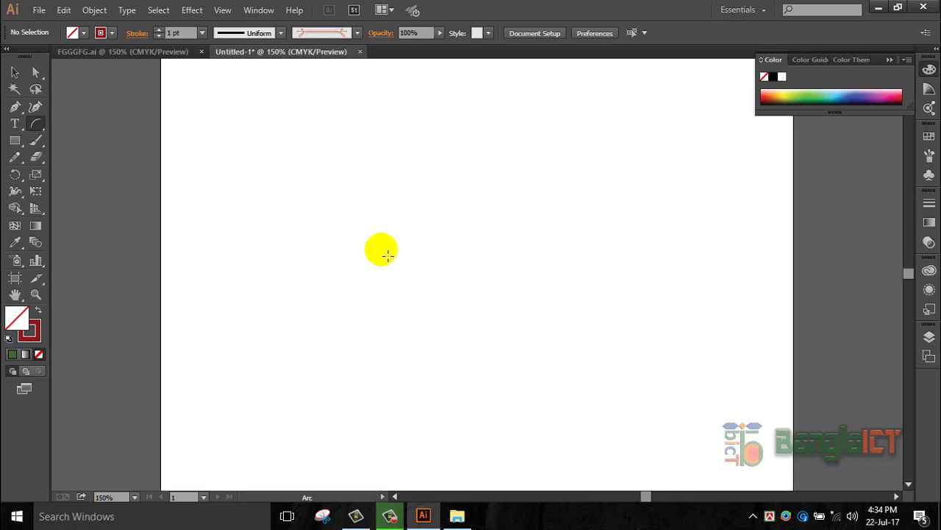
click(348, 334)
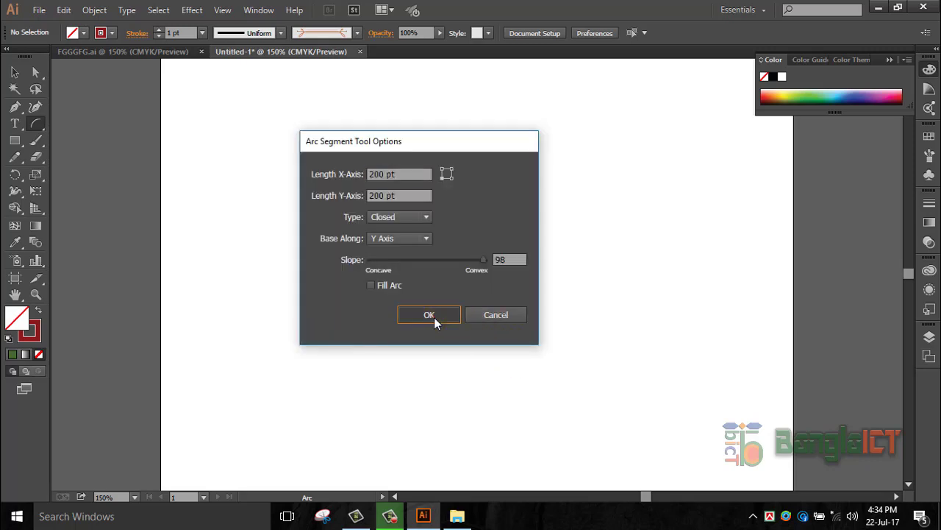
click(432, 317)
Step: Move the arc down-left and fill it green
key(v)
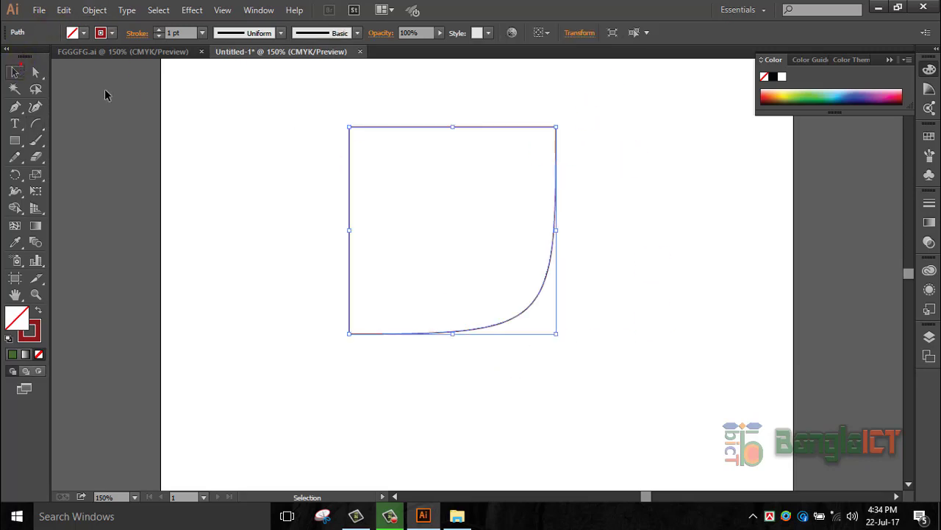
drag(404, 128, 355, 153)
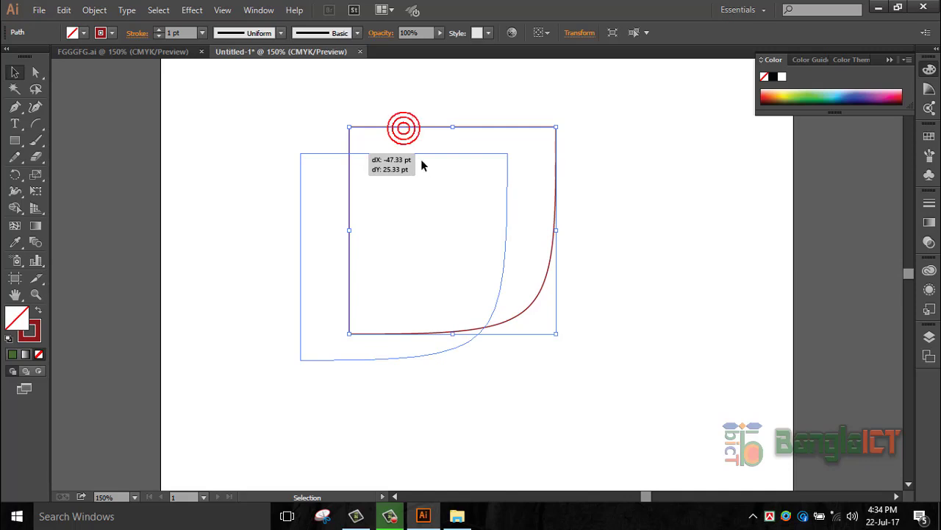
click(814, 103)
click(130, 122)
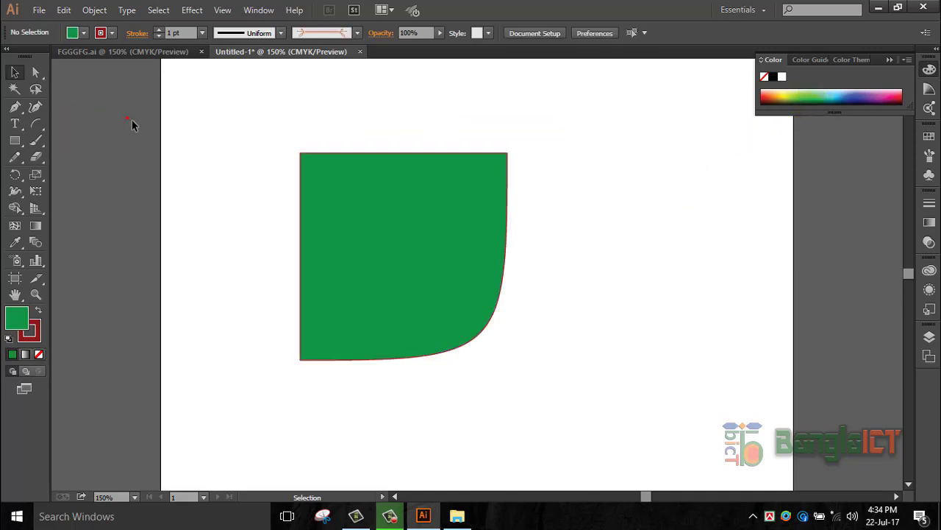
click(469, 269)
Step: Give the arc a 7 pt tapered yellow-green outline
click(273, 33)
click(252, 151)
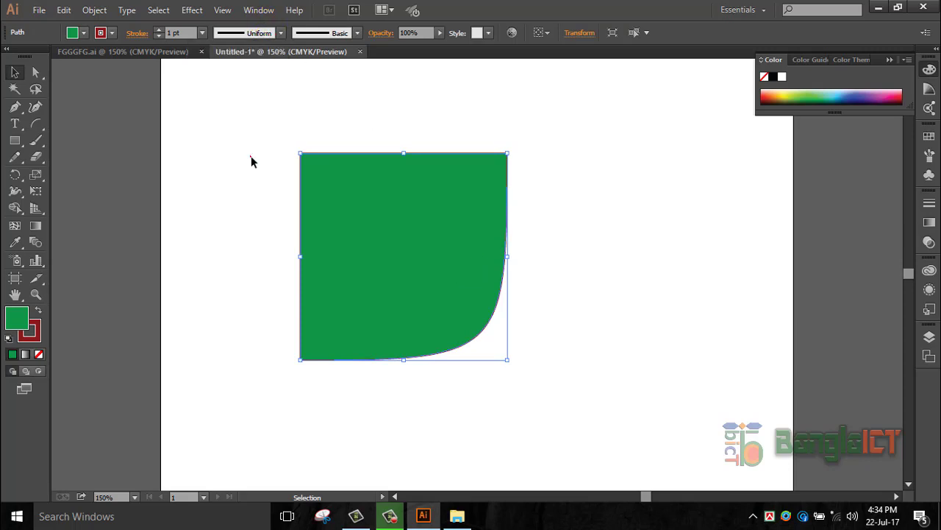
click(203, 32)
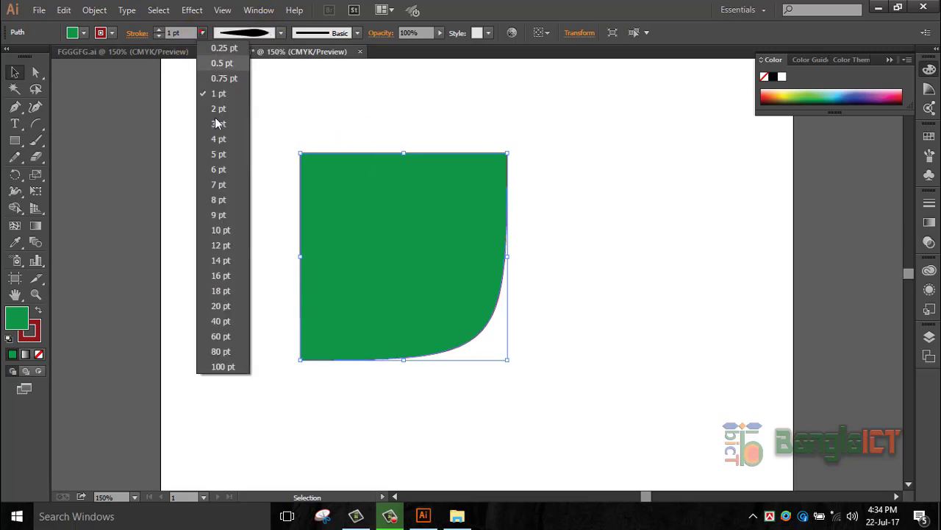
click(220, 189)
click(688, 287)
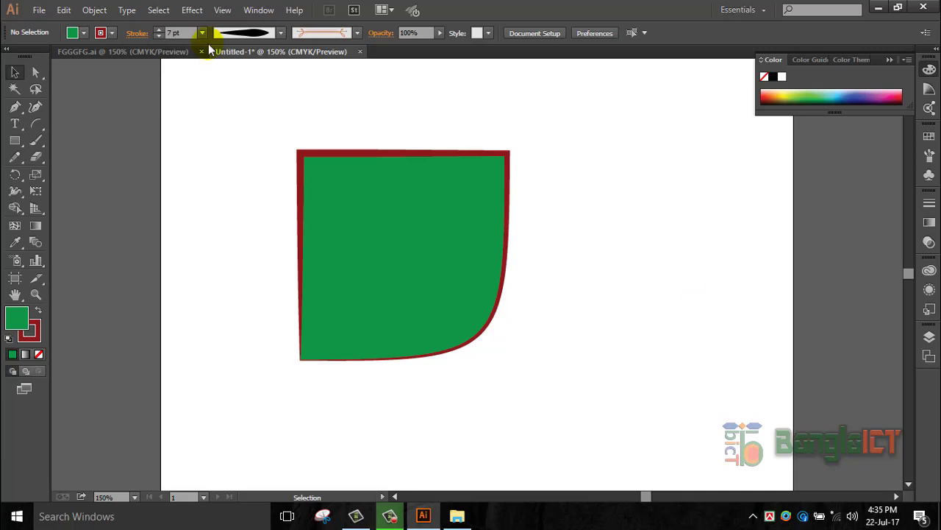
click(363, 150)
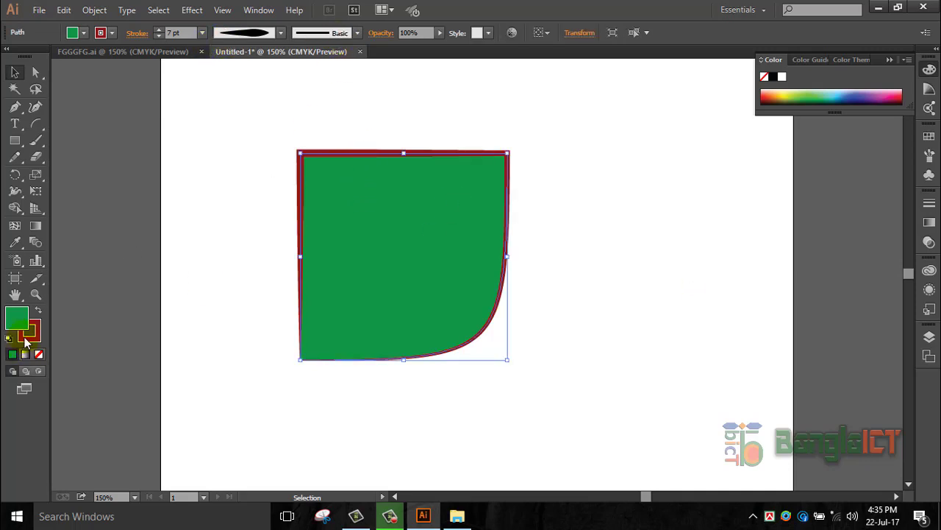
click(798, 98)
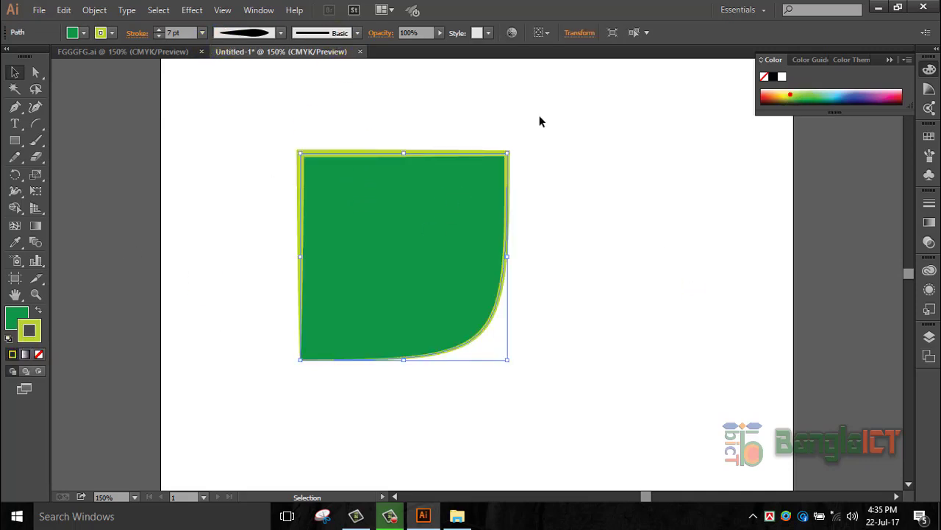
Step: Select the arc's anchor points with Direct Selection and remove them until the artboard is empty
click(35, 74)
click(200, 94)
drag(536, 142, 348, 309)
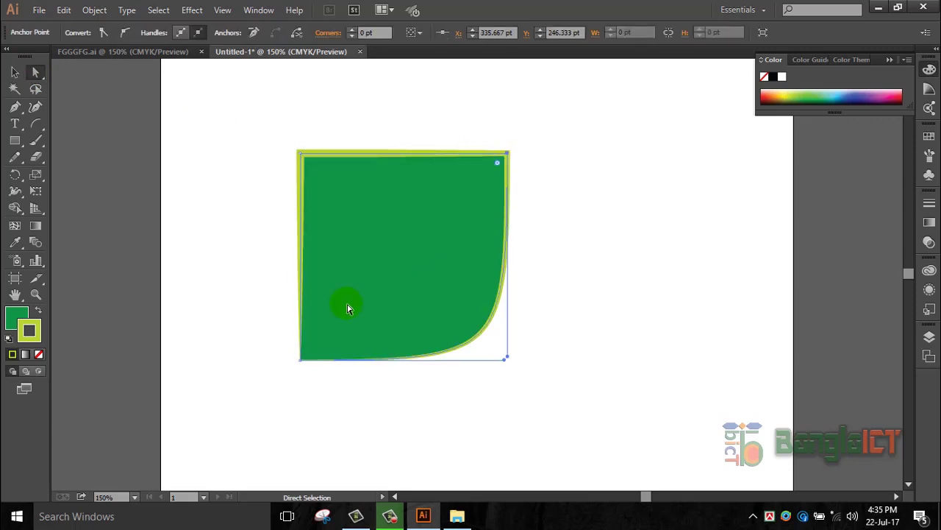
key(ctrl+z)
drag(397, 221, 253, 307)
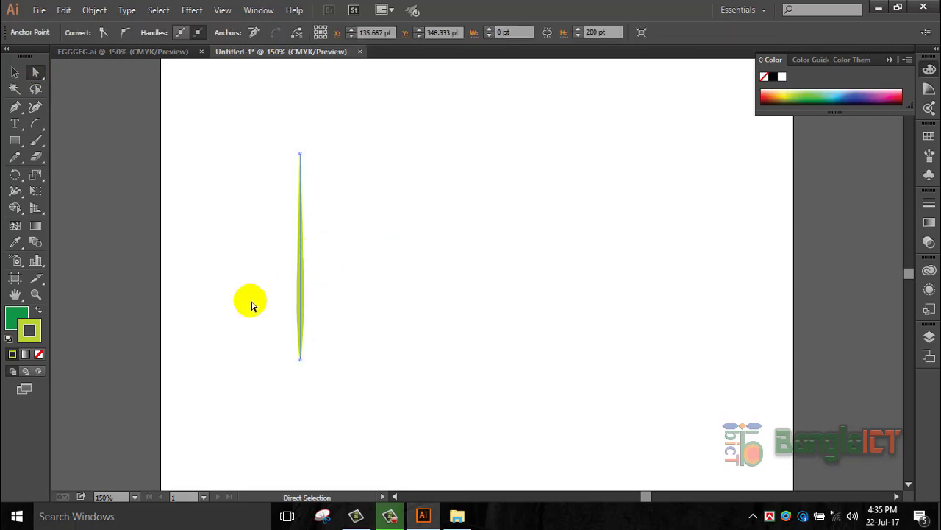
key(ctrl+z)
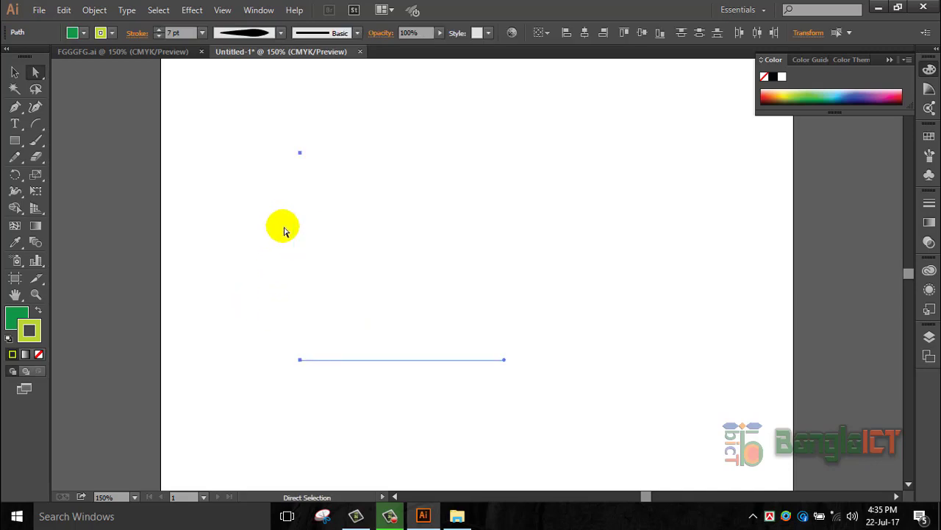
click(285, 229)
mouse_move(227, 128)
mouse_down()
mouse_move(399, 214)
mouse_move(400, 227)
mouse_up()
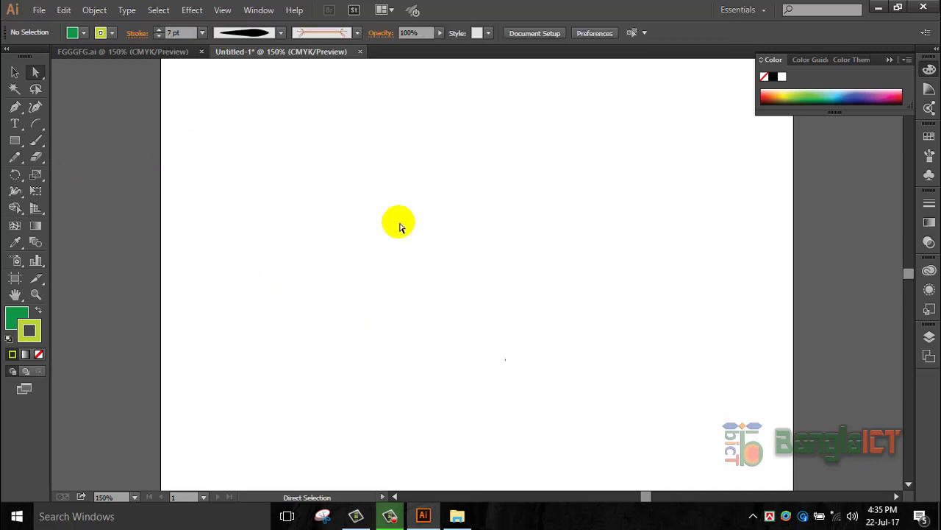
Step: Draw a spiral in the lower middle of the page and fill it red
click(36, 124)
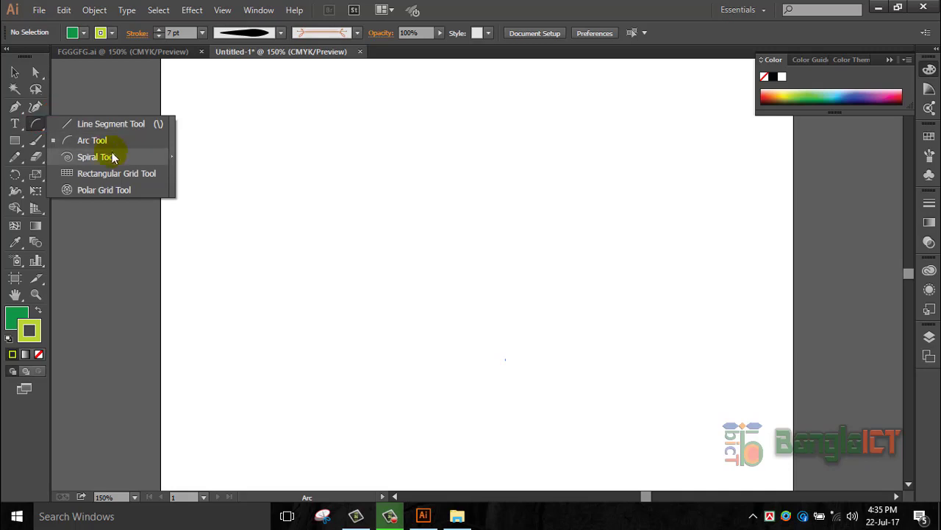
click(96, 156)
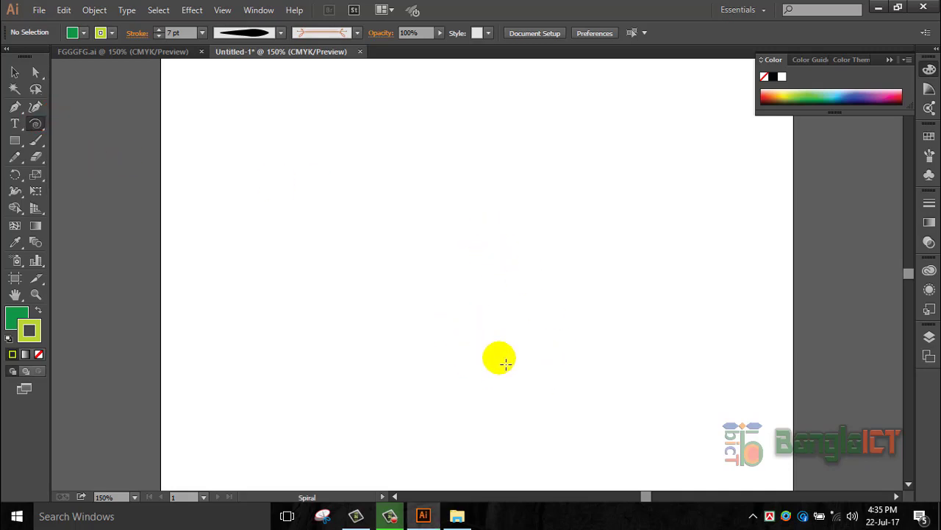
mouse_move(498, 358)
mouse_down()
mouse_move(353, 205)
mouse_move(456, 251)
mouse_move(450, 246)
mouse_up()
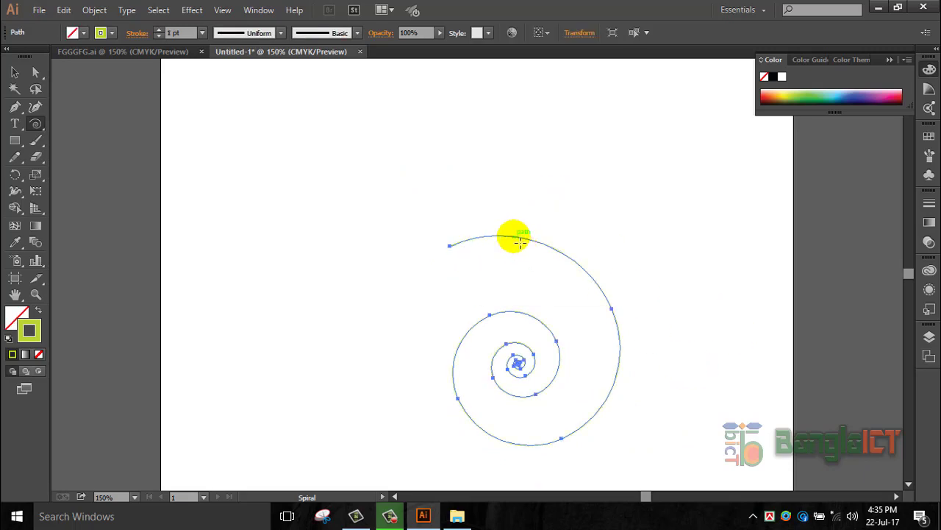
double_click(16, 318)
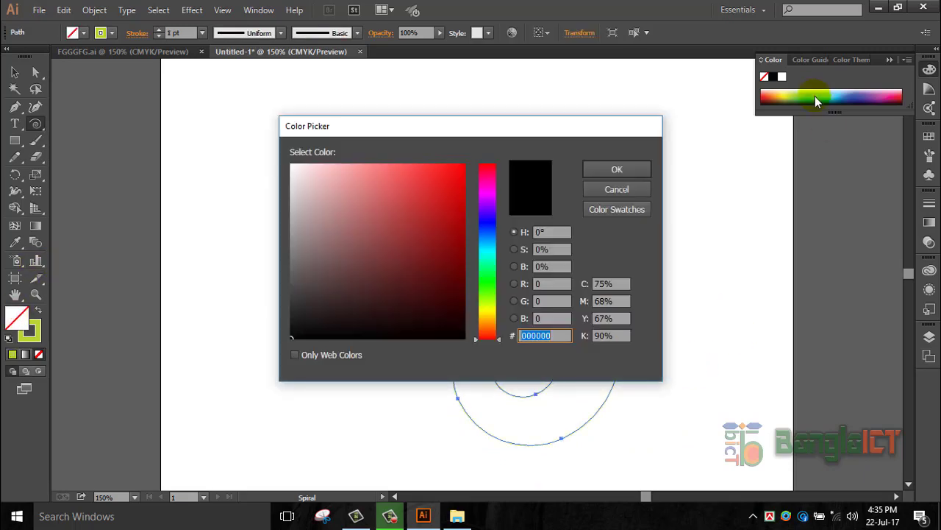
click(444, 195)
click(650, 170)
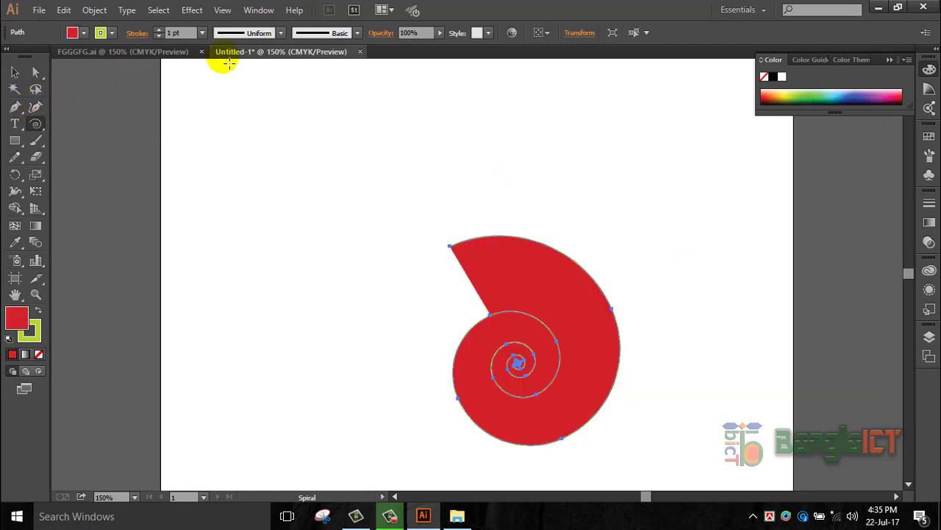
Step: Give the spiral's stroke a triangular width profile at 10 pt
click(279, 33)
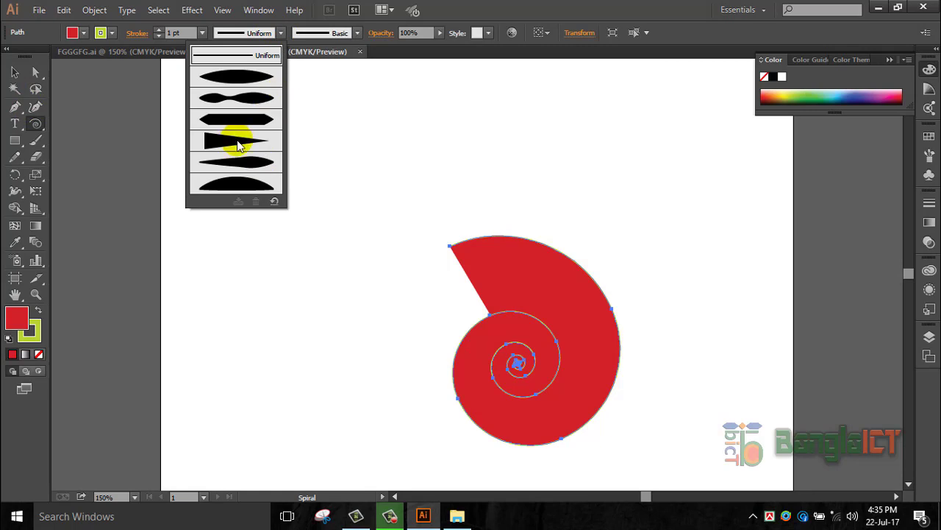
click(236, 140)
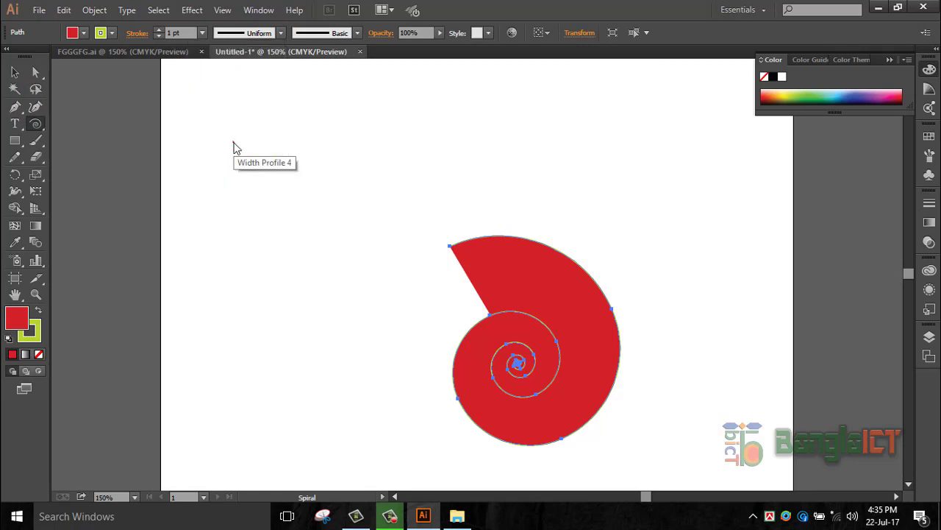
click(281, 34)
click(242, 165)
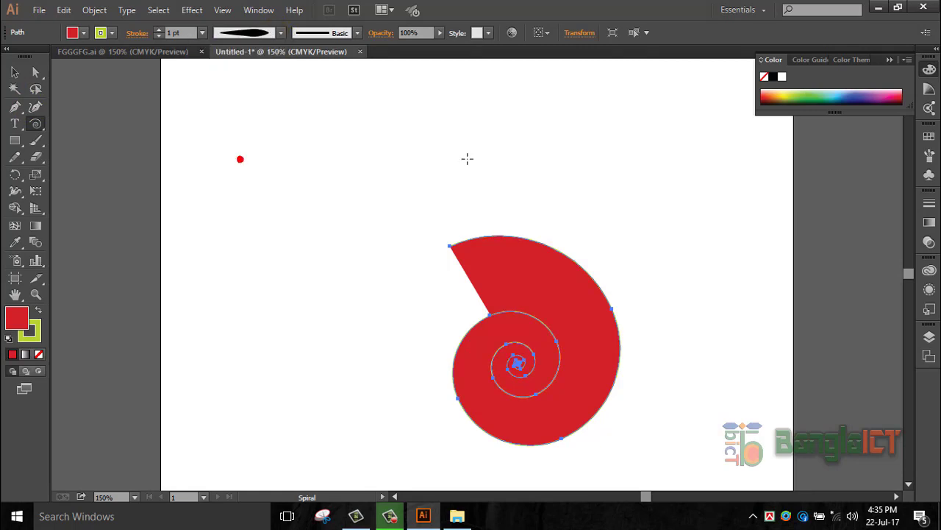
click(202, 32)
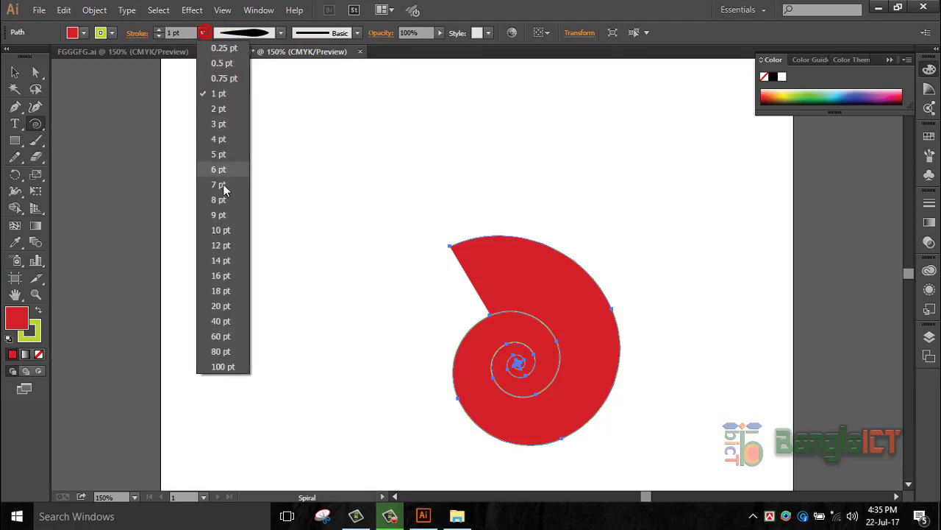
click(219, 229)
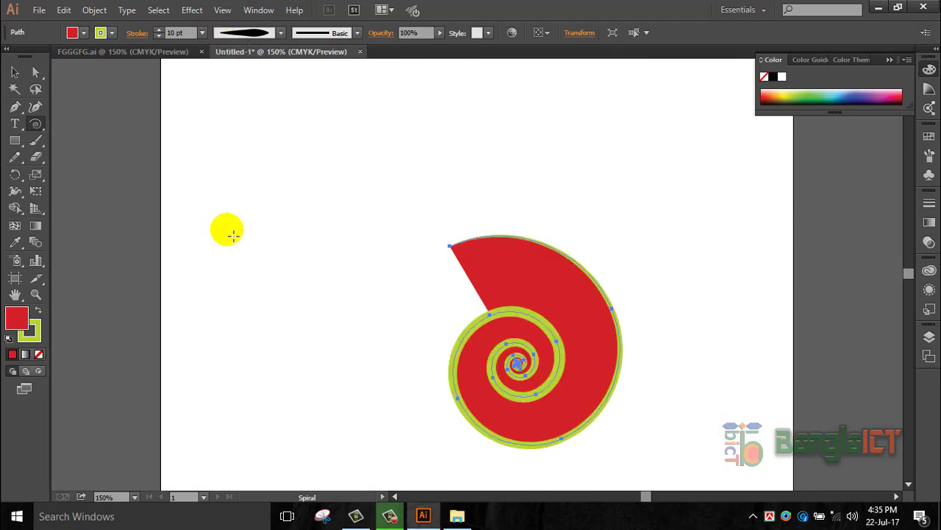
Step: Apply the 50 pt. Flat brush from Artistic_Calligraphic and move the spiral up-left
click(358, 33)
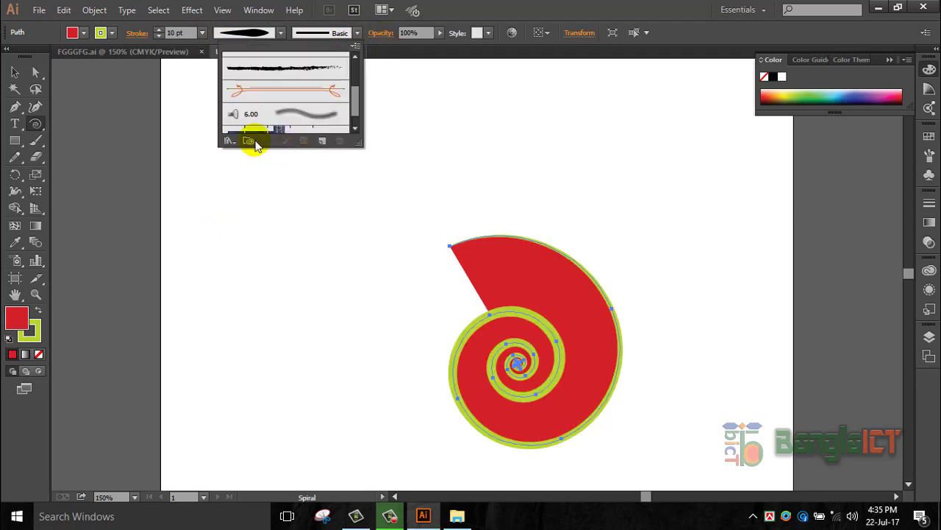
click(355, 47)
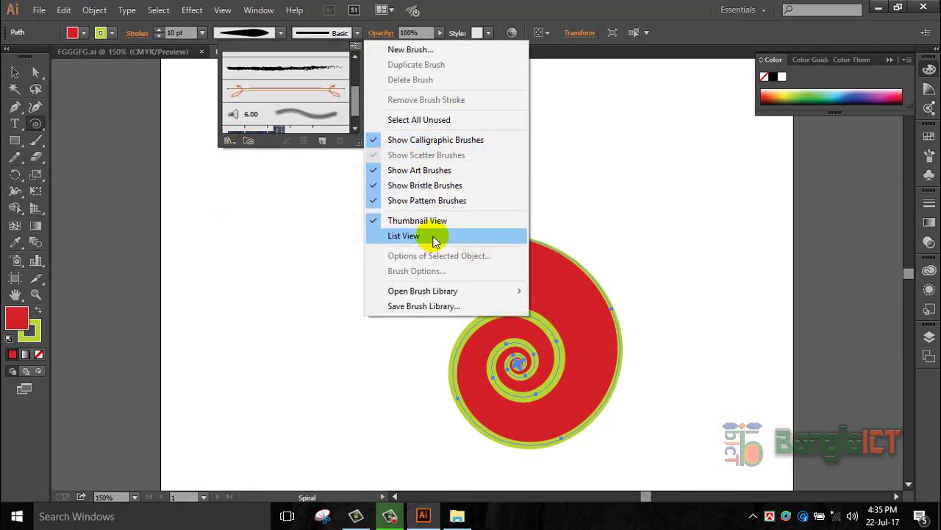
mouse_move(562, 306)
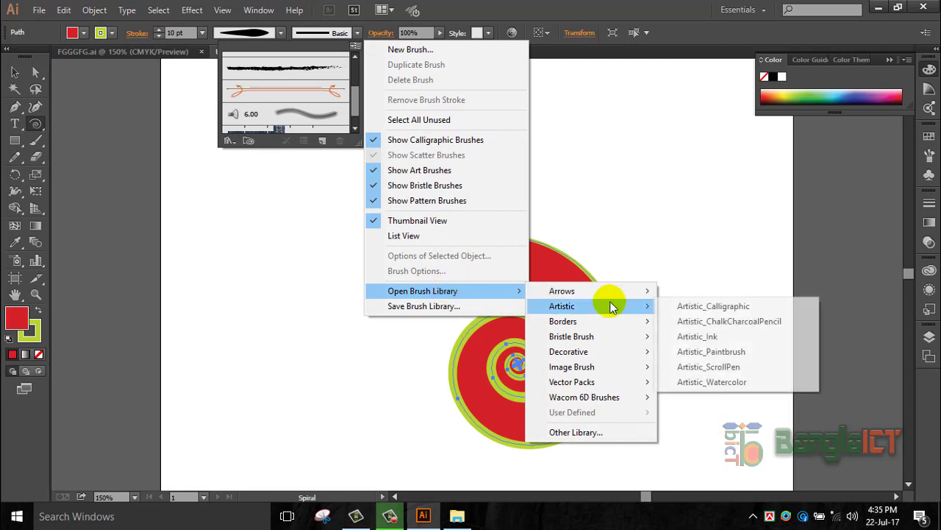
click(710, 313)
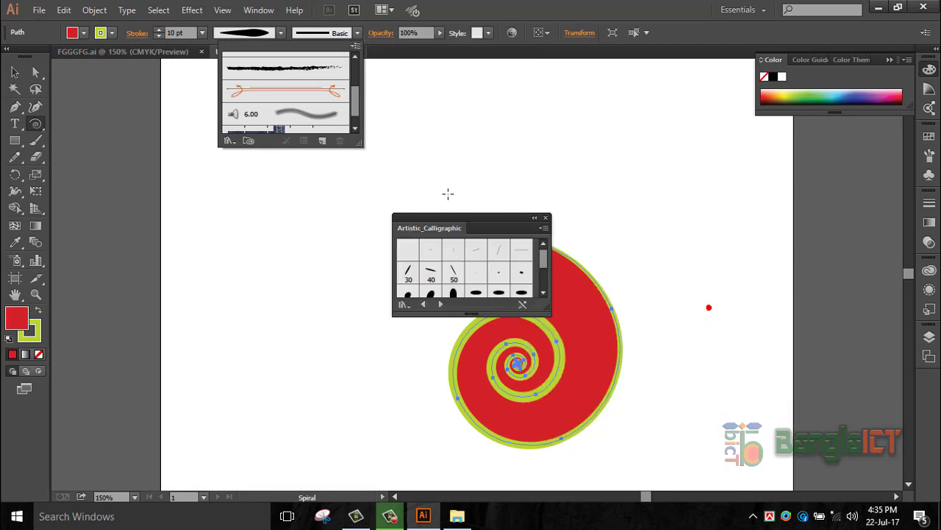
click(519, 273)
mouse_move(546, 263)
mouse_down()
mouse_move(546, 287)
mouse_move(544, 259)
mouse_up()
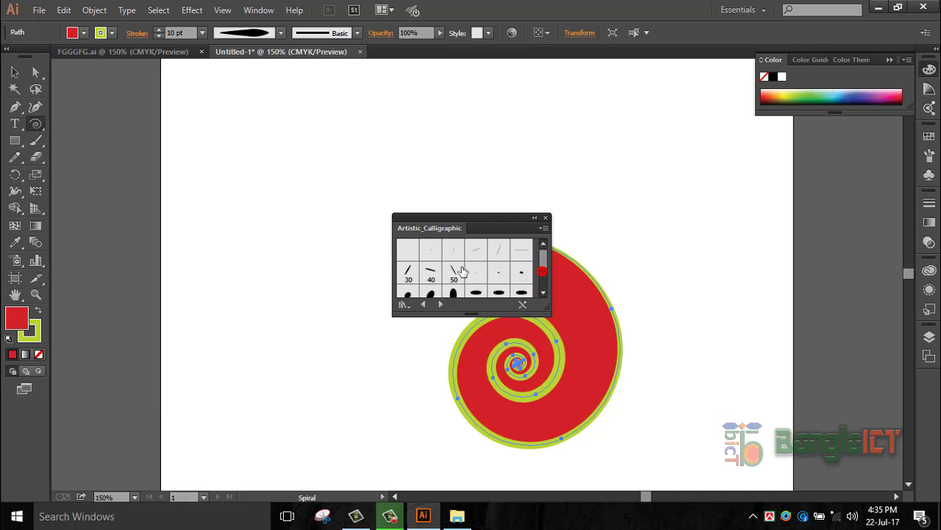
click(455, 272)
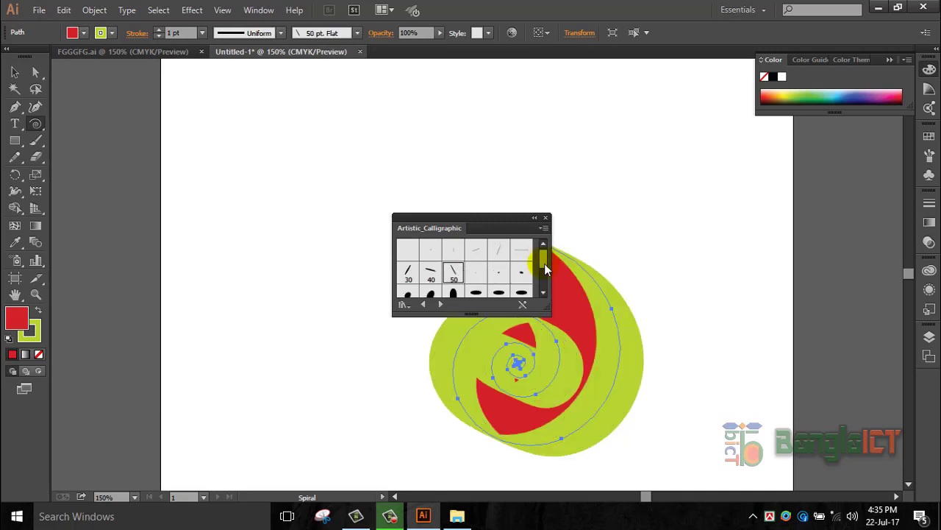
click(545, 218)
click(15, 71)
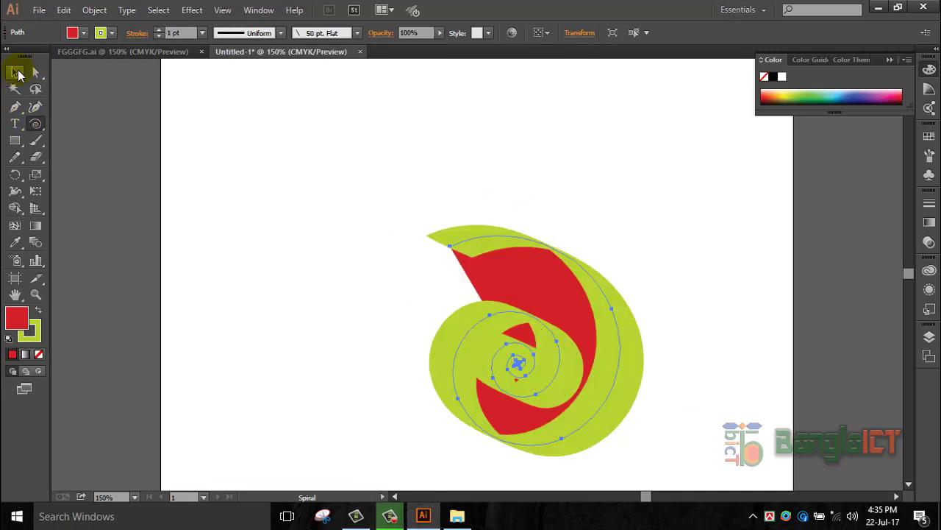
drag(645, 340, 498, 245)
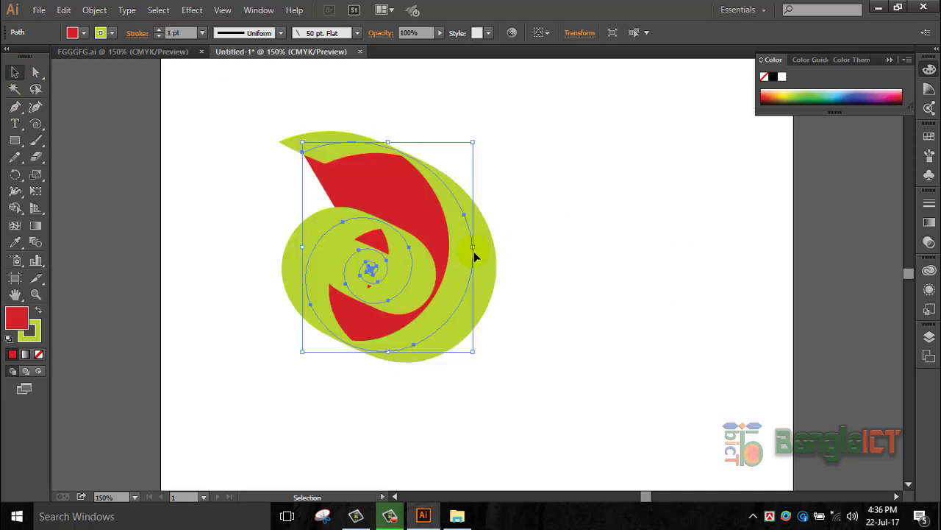
Step: Replace the old spiral with a new one styled with the blue gradient graphic style
key(Delete)
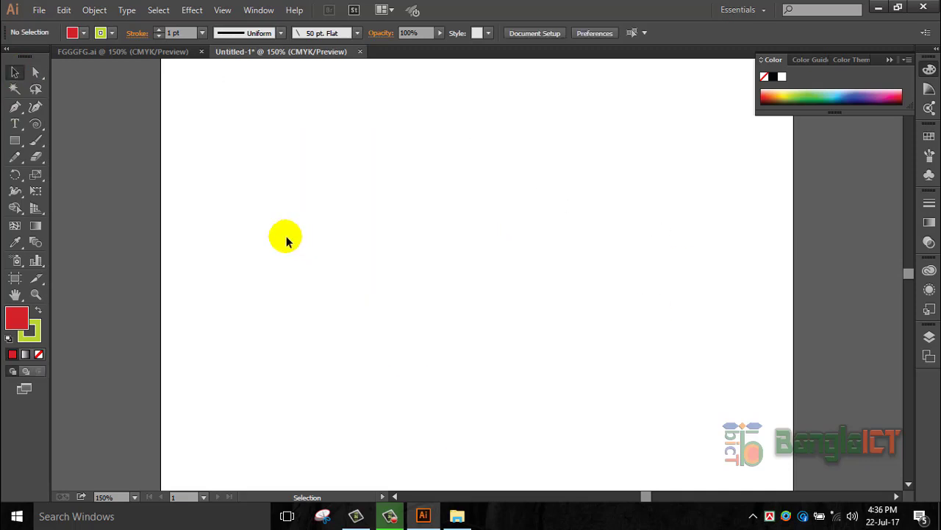
click(35, 124)
mouse_move(272, 161)
mouse_down()
mouse_move(459, 279)
mouse_move(373, 192)
mouse_up()
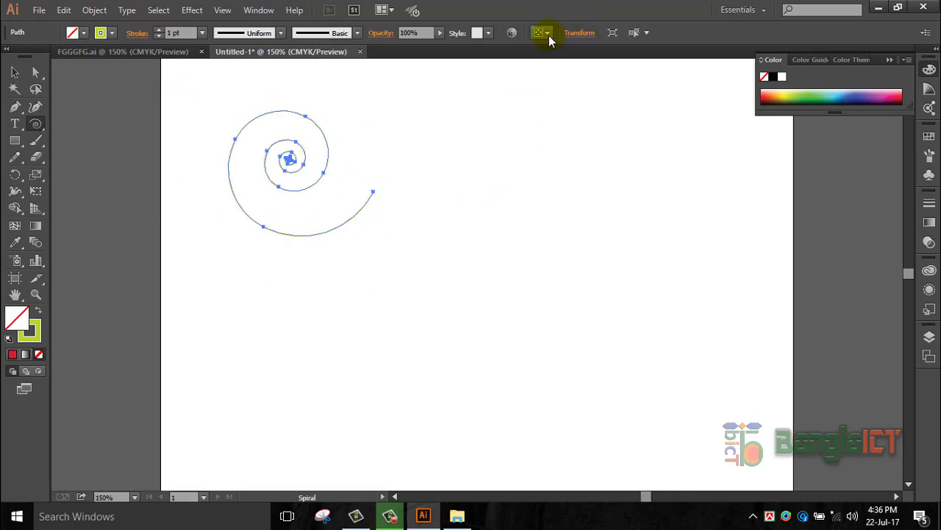
click(547, 33)
click(490, 33)
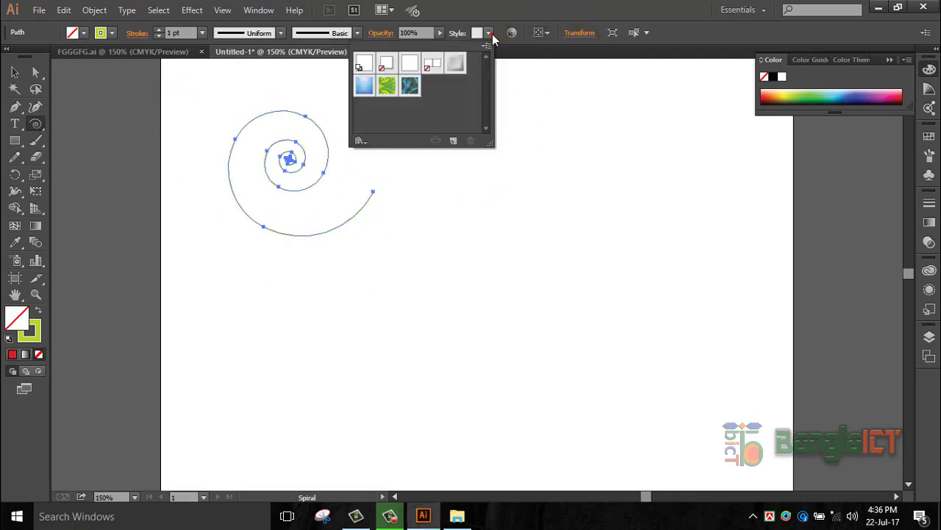
click(387, 87)
click(409, 86)
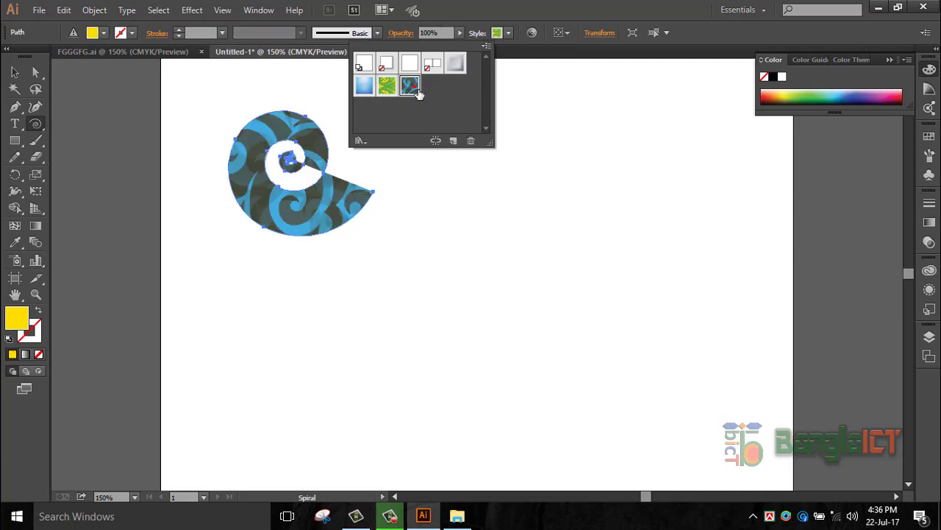
click(365, 85)
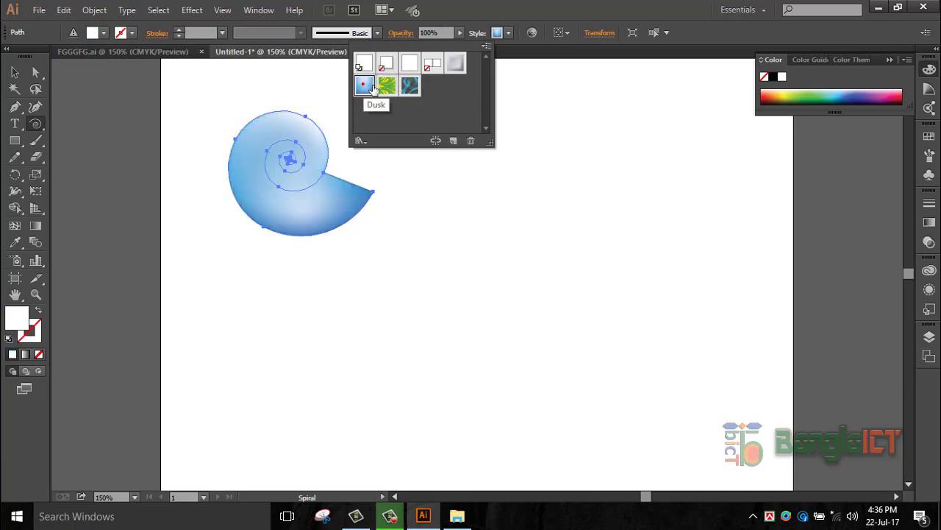
Step: Apply the Divider brush, enlarge the spiral, then delete it
click(376, 33)
click(323, 129)
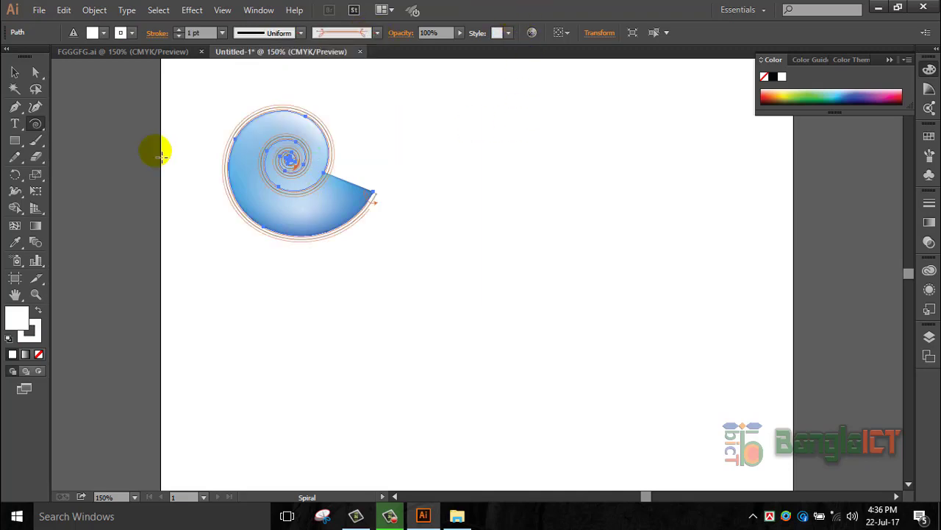
click(15, 72)
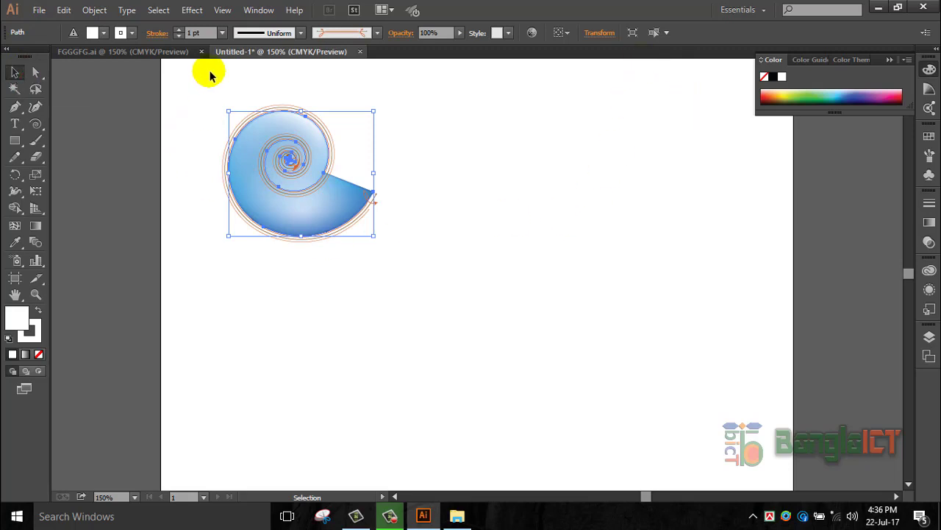
drag(373, 235, 434, 275)
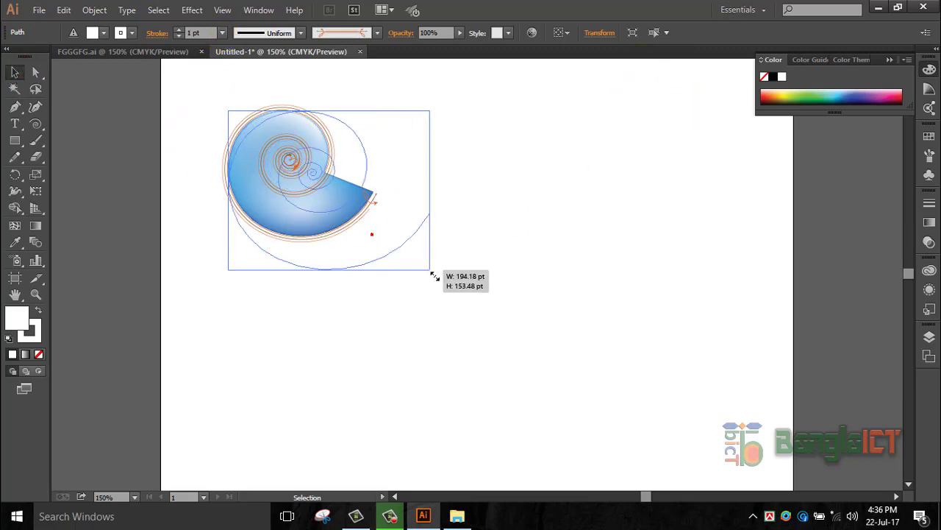
key(Delete)
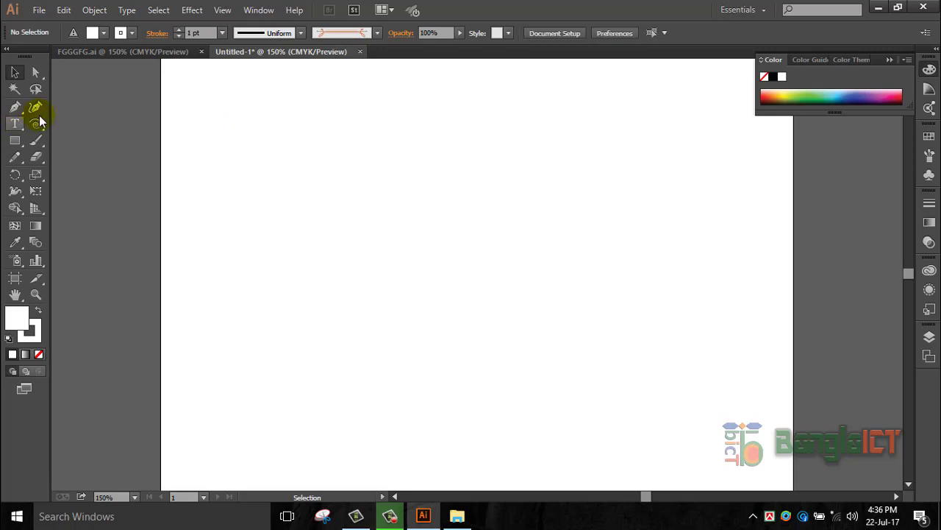
Step: Draw a rectangular grid near the top-left of the page
drag(38, 128, 88, 175)
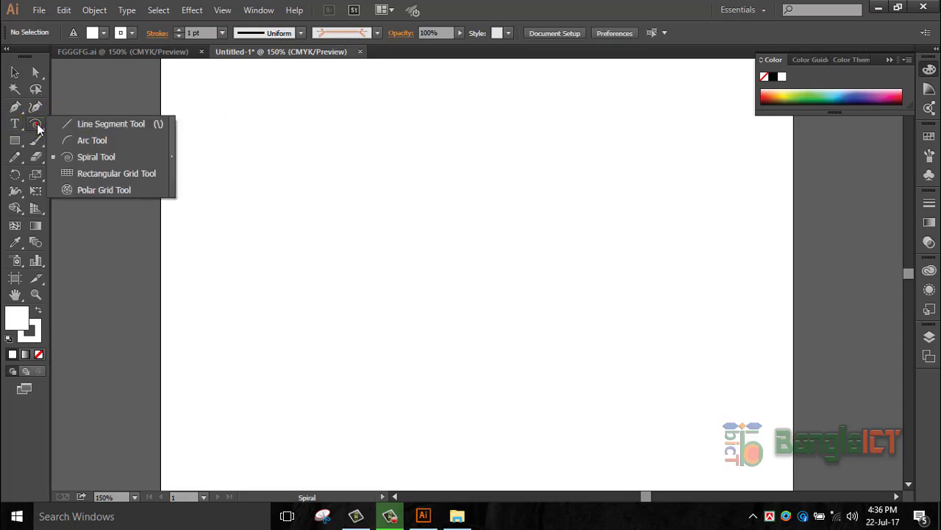
click(87, 174)
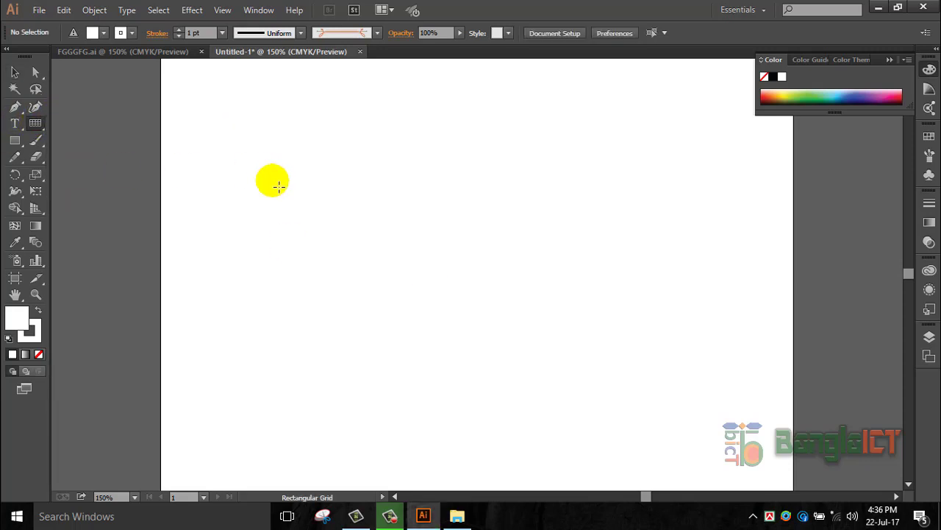
drag(235, 112, 544, 329)
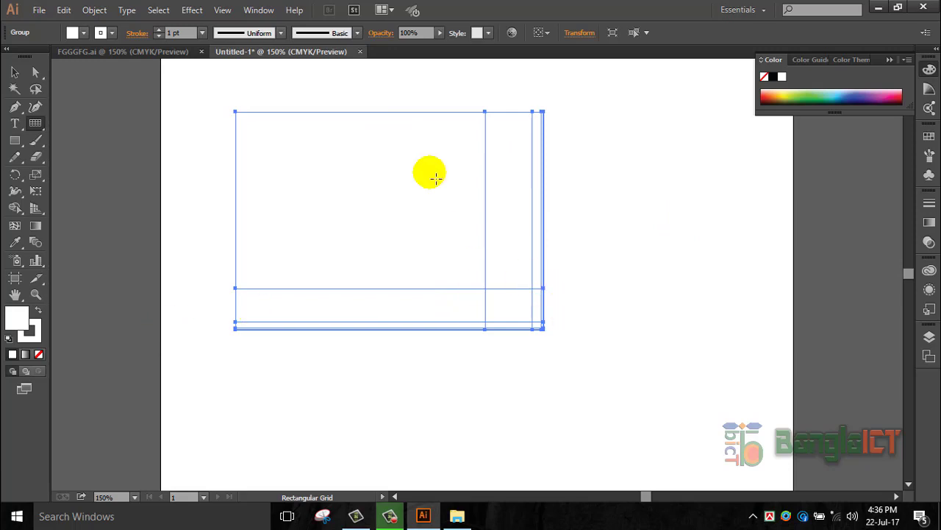
Step: Set both horizontal and vertical divider skew to 0% in the grid options
double_click(35, 123)
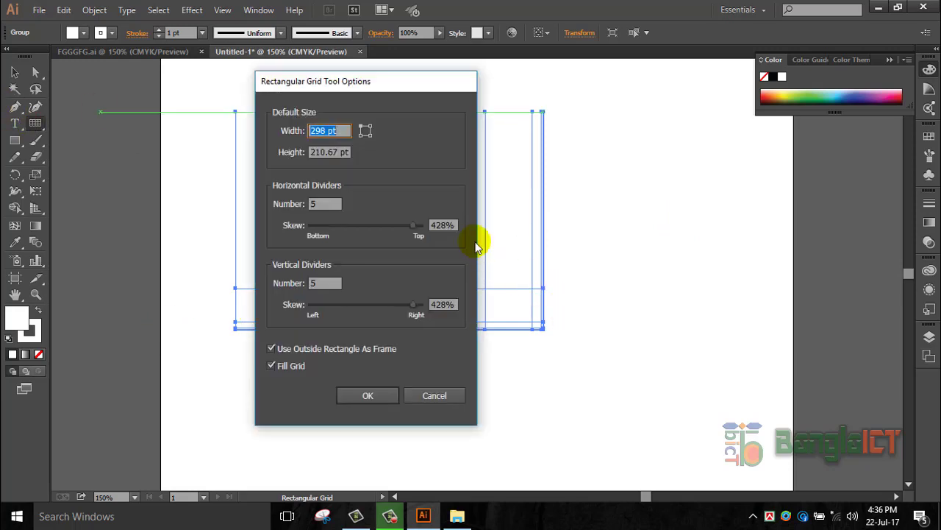
drag(372, 85, 594, 120)
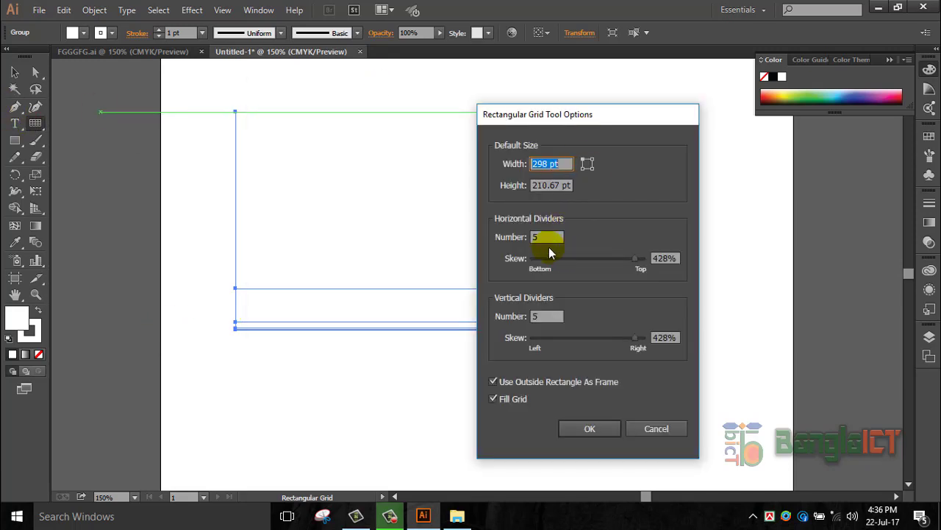
drag(637, 262, 616, 262)
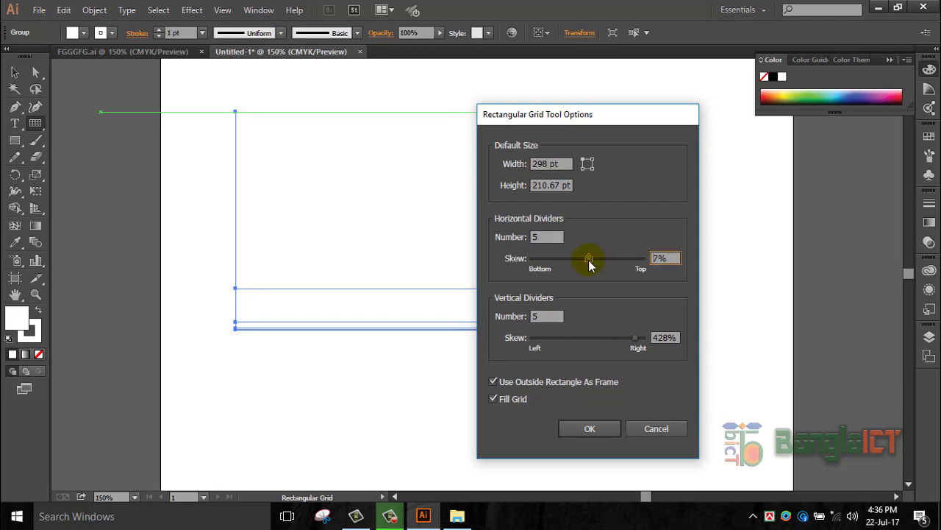
drag(587, 260, 589, 259)
drag(634, 339, 606, 338)
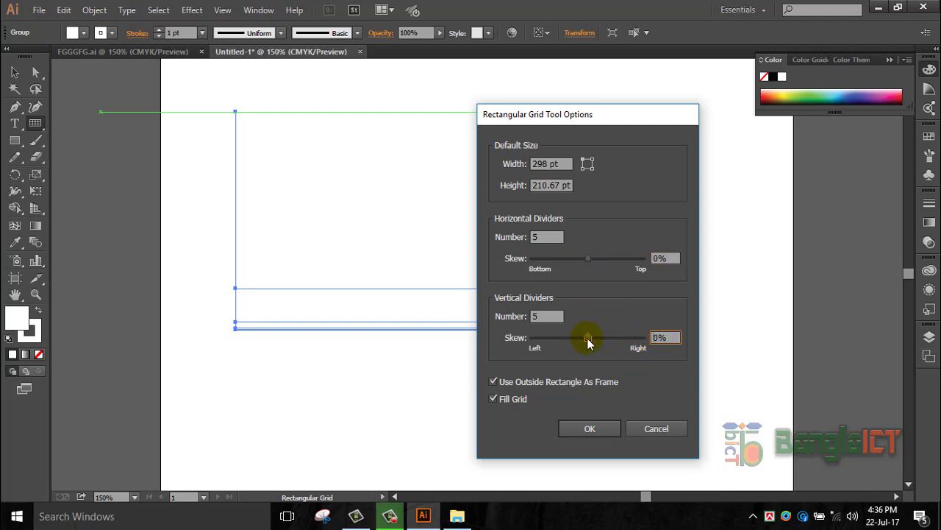
Step: Draw an evenly spaced grid on the right with 5 pt green lines
click(603, 429)
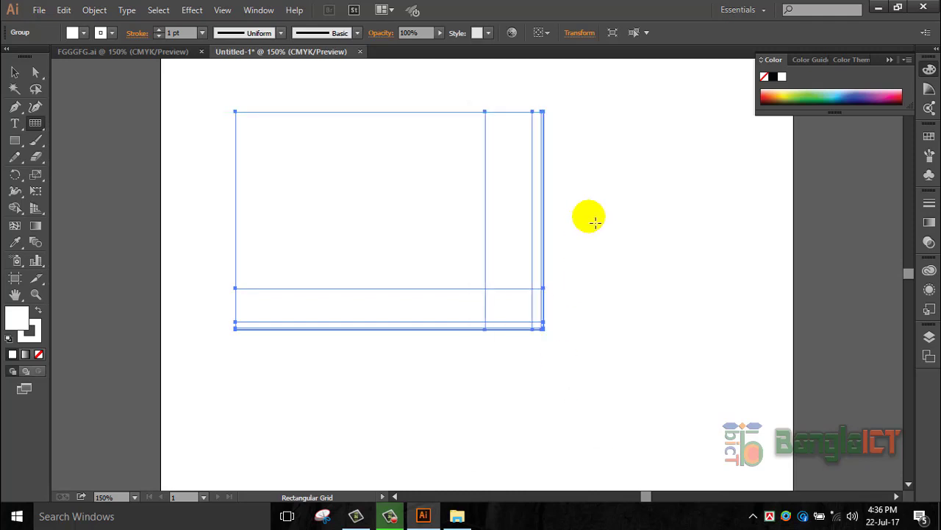
drag(581, 152, 751, 288)
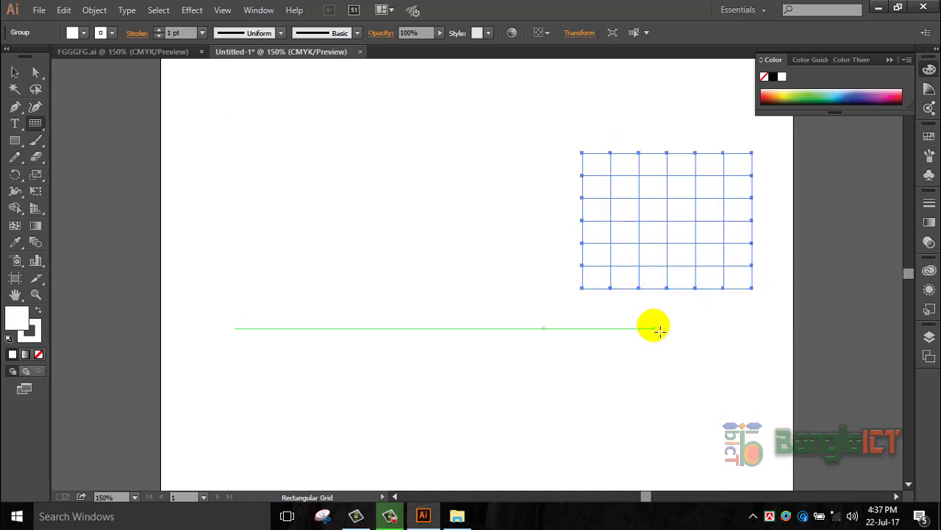
click(29, 331)
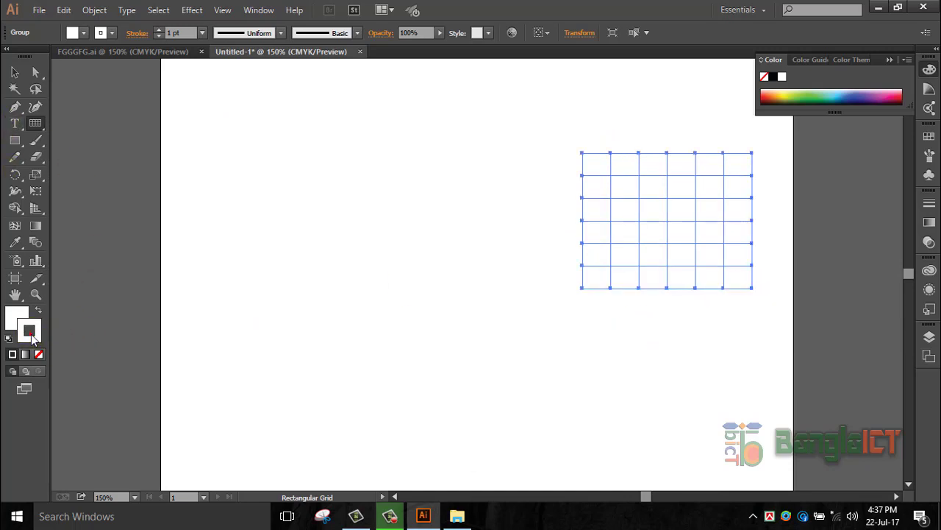
click(202, 32)
click(818, 99)
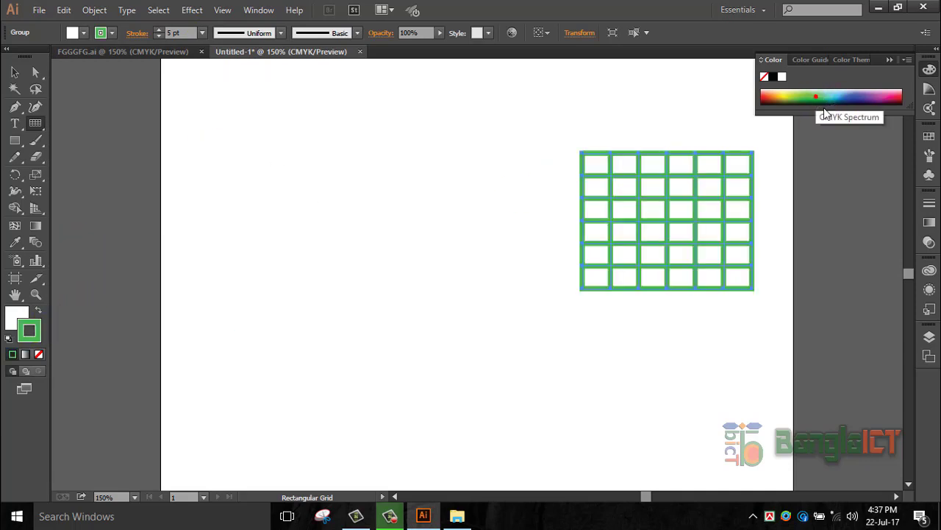
Step: Move the grid left, fill its cells dark green, and shift it up-right
click(13, 73)
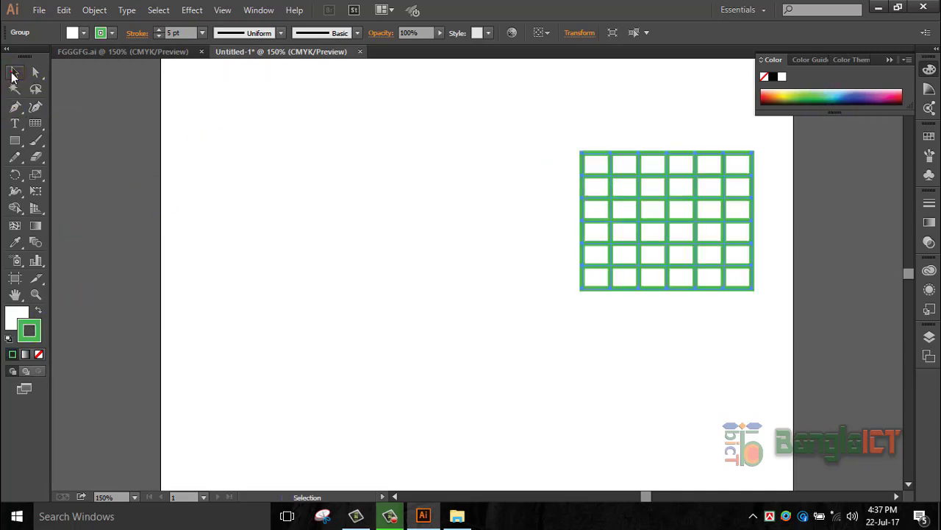
drag(623, 193, 320, 212)
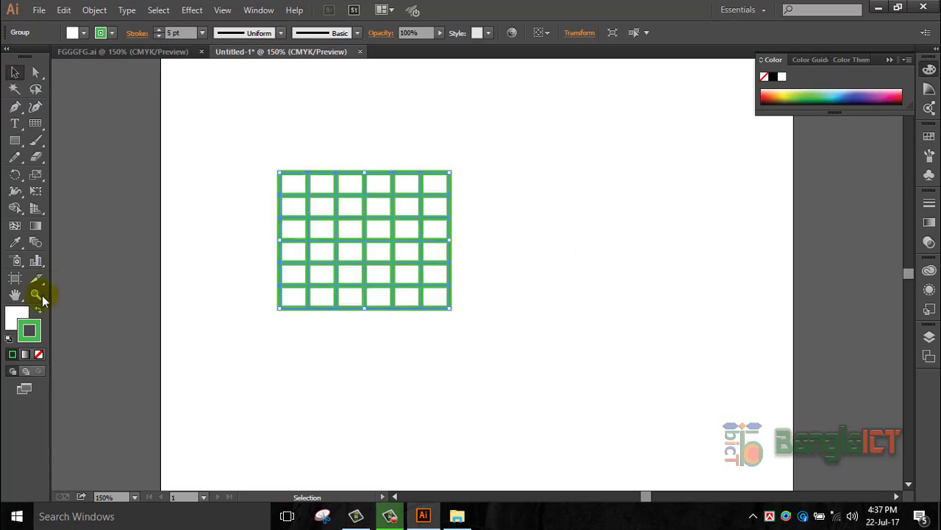
double_click(13, 310)
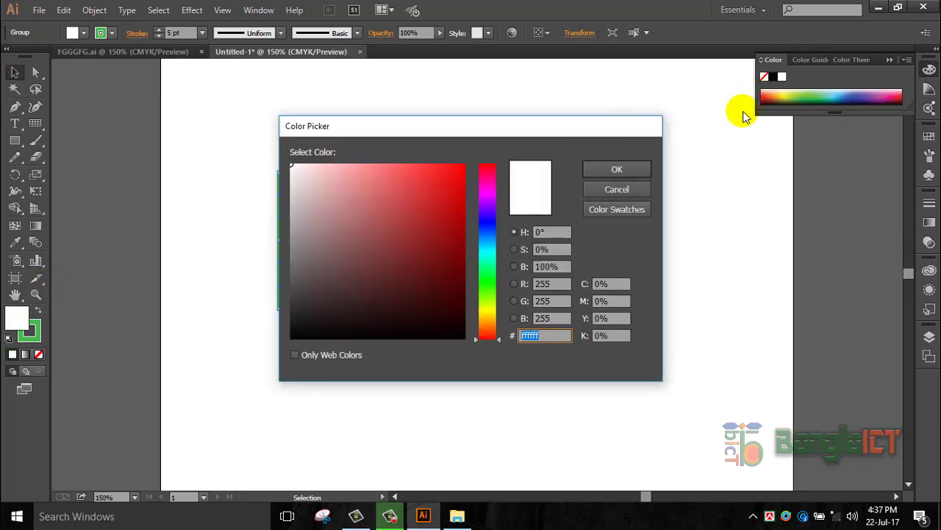
click(462, 266)
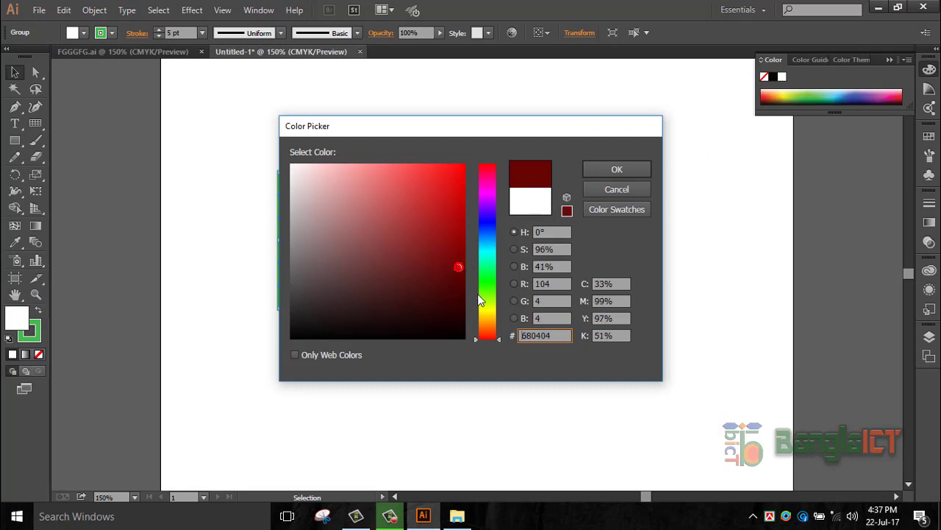
click(487, 301)
click(617, 171)
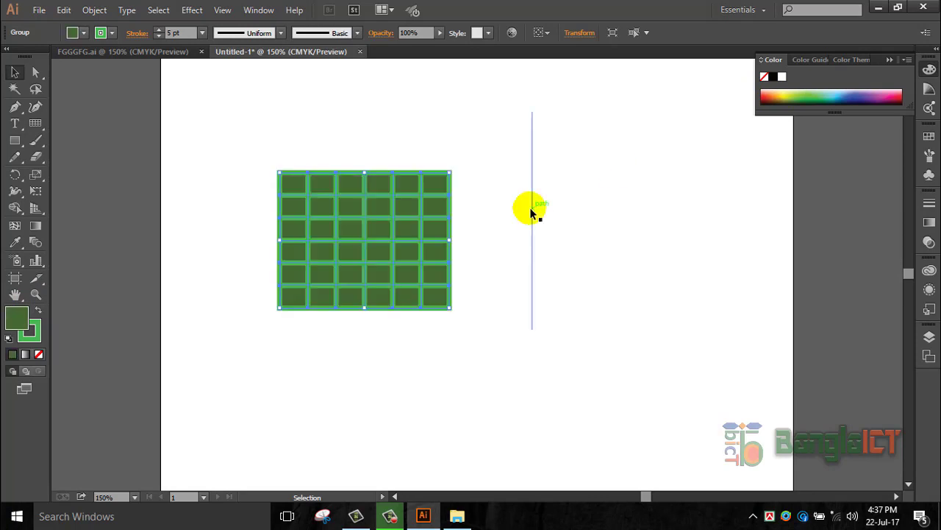
click(623, 283)
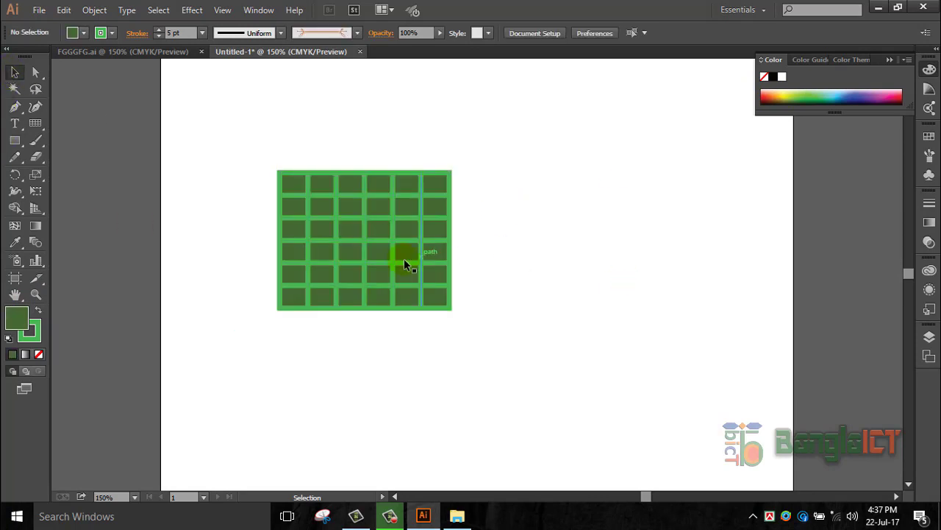
drag(405, 260, 444, 212)
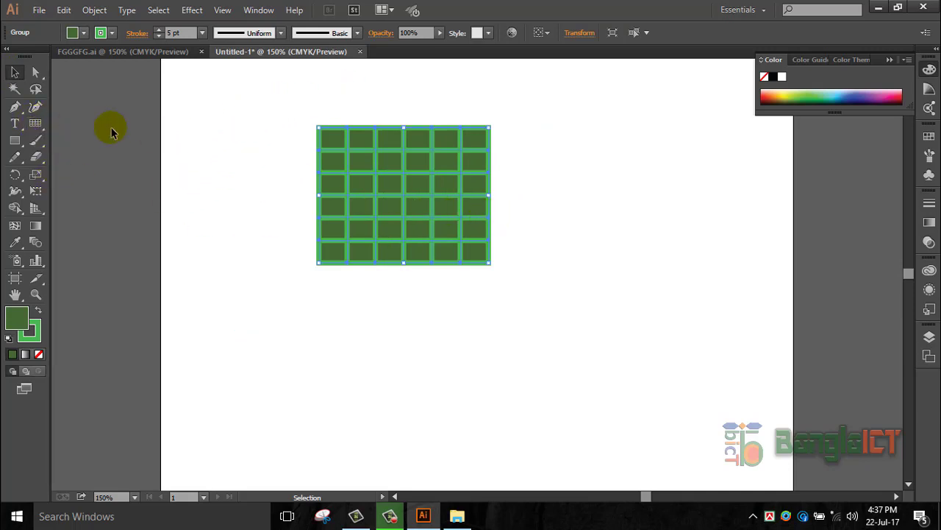
Step: Undo the filled grid and set 10 horizontal dividers in the grid options
key(ctrl+z)
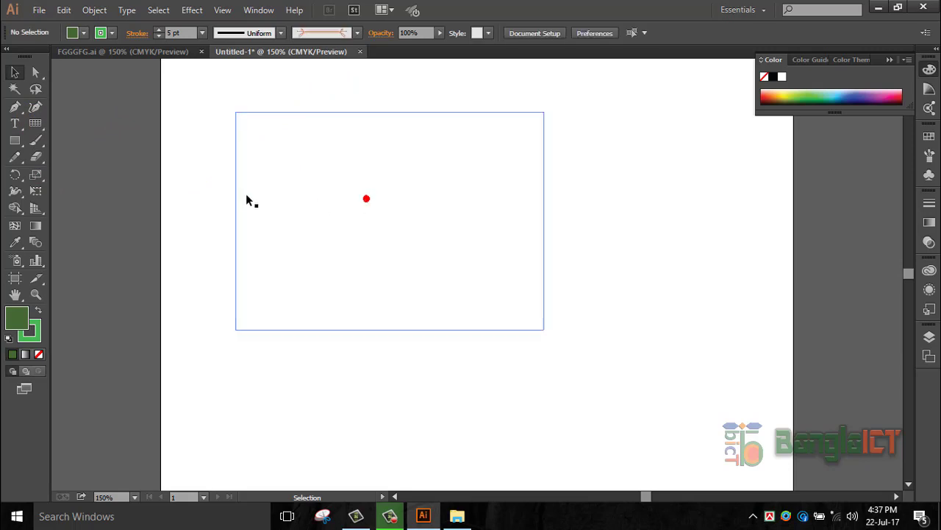
click(196, 152)
double_click(38, 124)
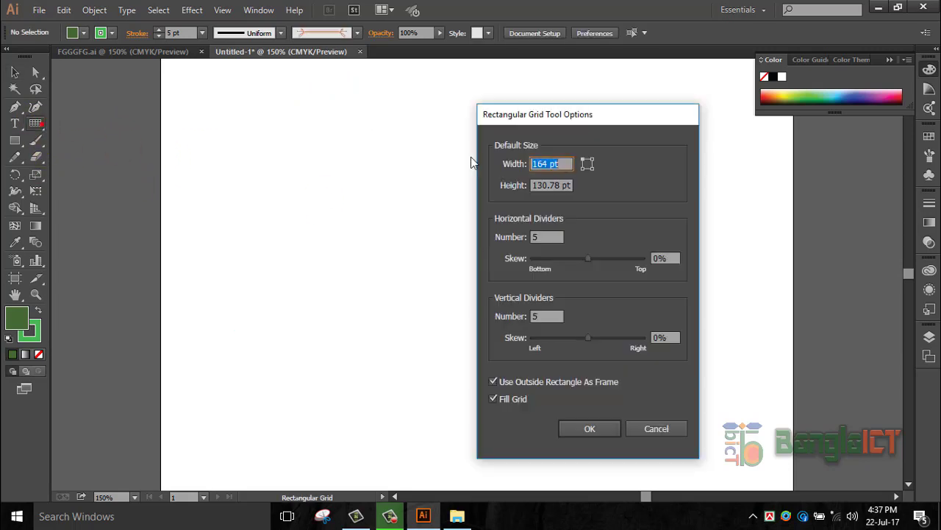
double_click(546, 166)
double_click(546, 236)
text(10)
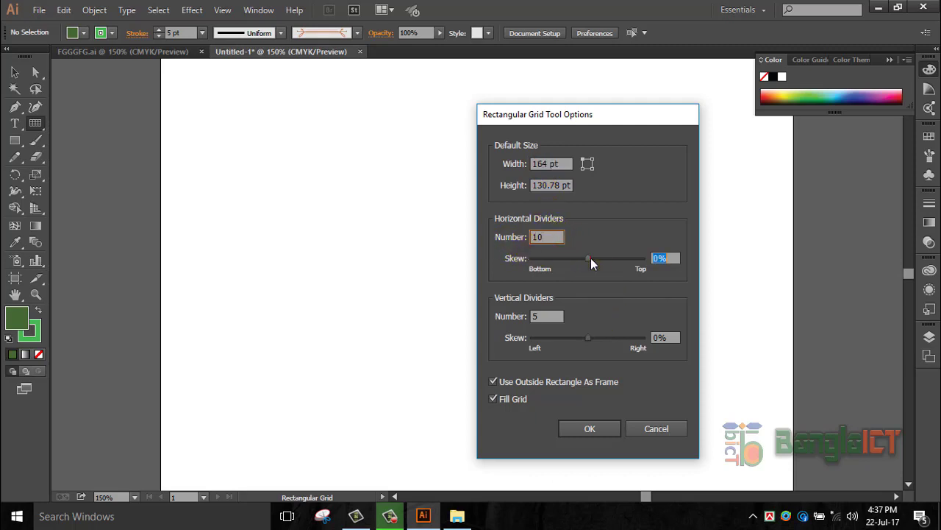
Step: Skew vertical dividers to -245% and draw the unevenly spaced green grid
click(588, 337)
drag(586, 338, 560, 338)
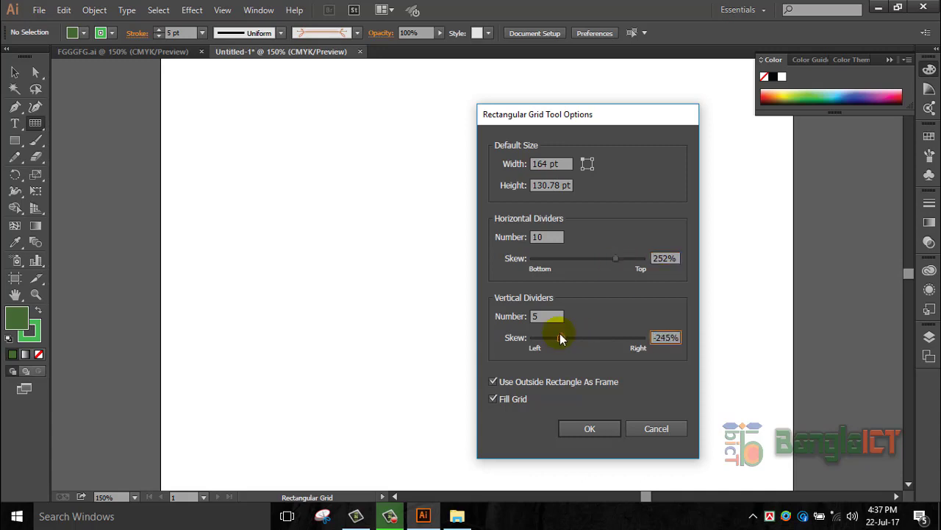
click(589, 428)
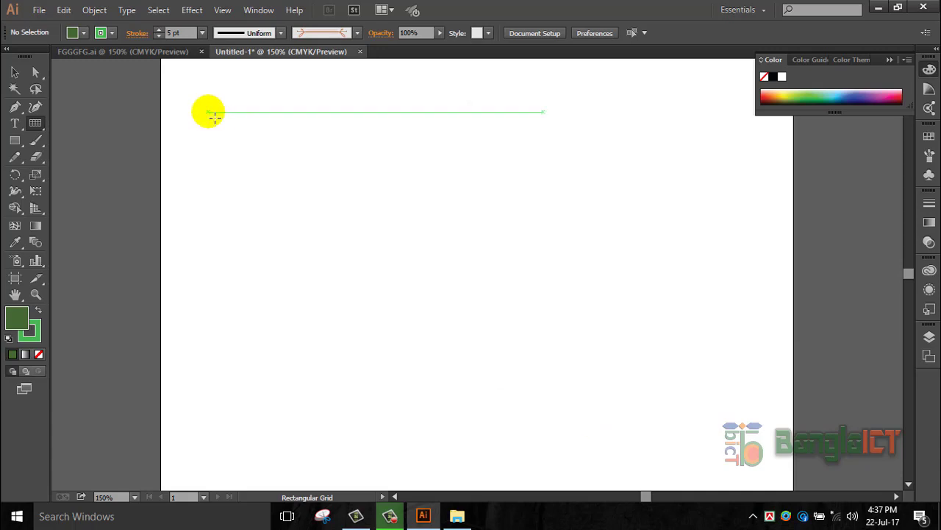
mouse_move(609, 143)
mouse_down()
mouse_move(375, 408)
mouse_move(302, 388)
mouse_up()
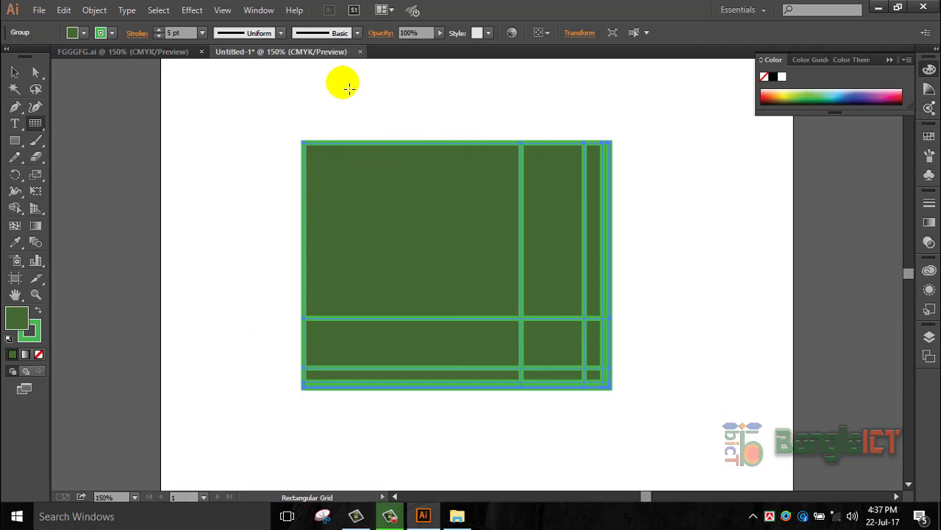
Step: Select the existing rectangular grid and delete it
click(21, 75)
mouse_move(270, 160)
mouse_down()
mouse_move(183, 195)
mouse_move(257, 147)
mouse_up()
click(261, 147)
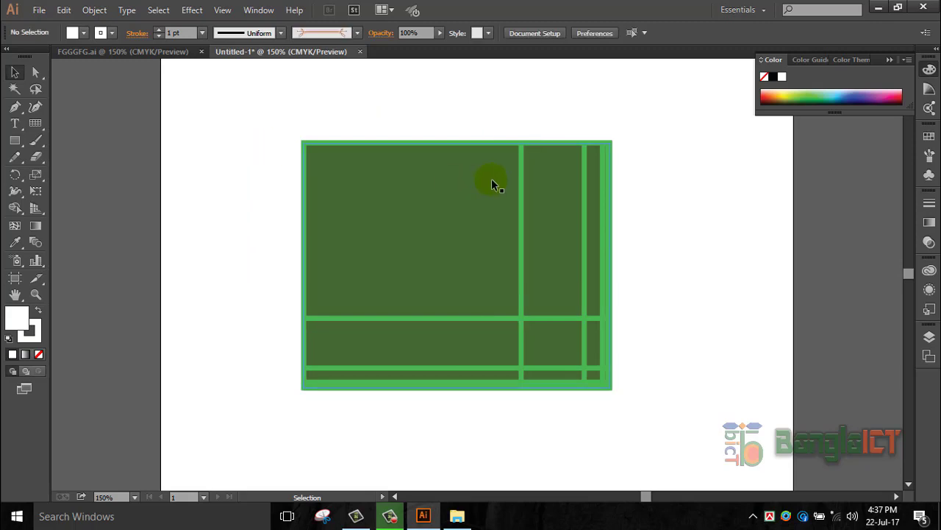
click(384, 158)
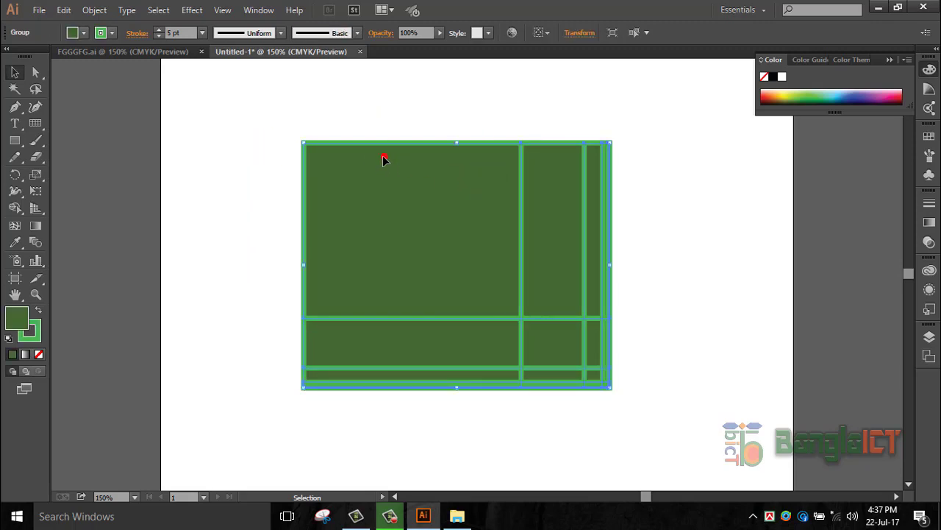
key(Delete)
Step: Redraw the rectangular grid with 0% horizontal skew and 365% vertical skew
click(35, 123)
click(294, 175)
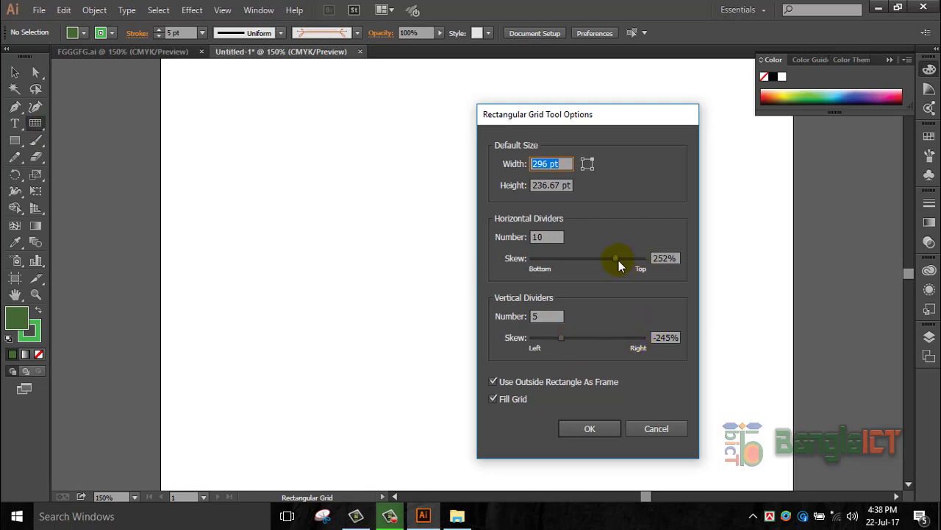
drag(619, 260, 594, 259)
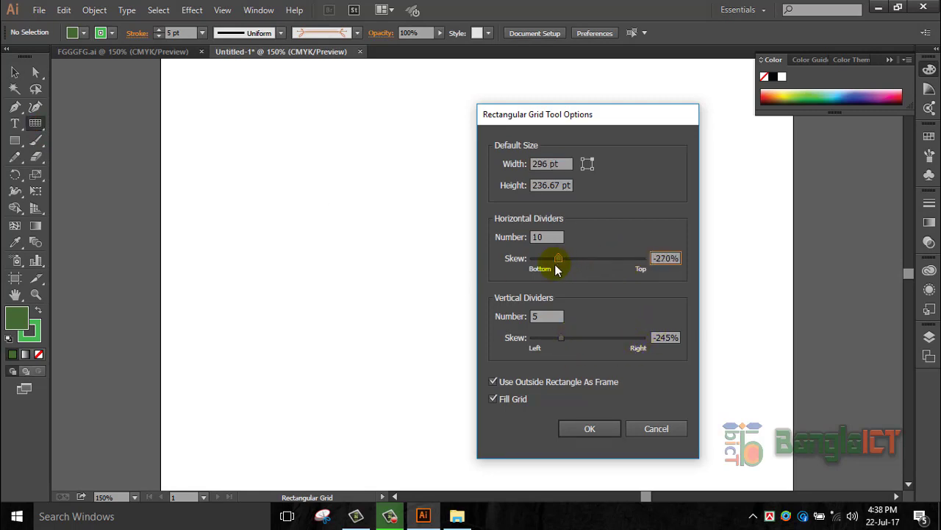
drag(557, 259, 583, 259)
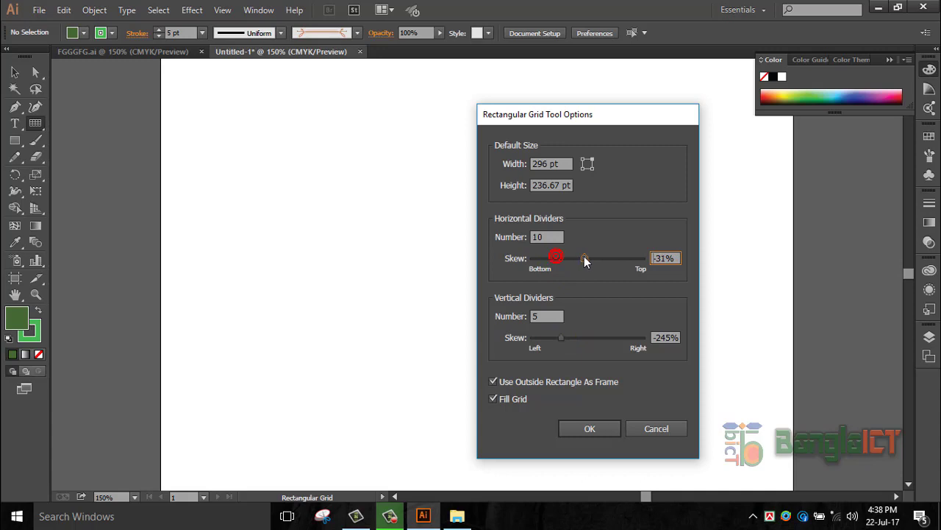
click(562, 339)
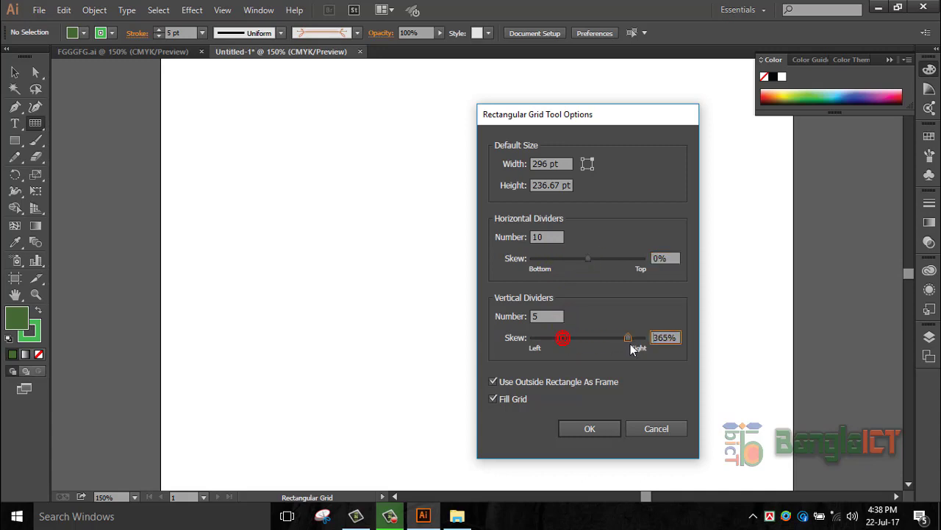
click(592, 427)
mouse_move(298, 176)
mouse_down()
mouse_move(458, 331)
mouse_move(584, 409)
mouse_up()
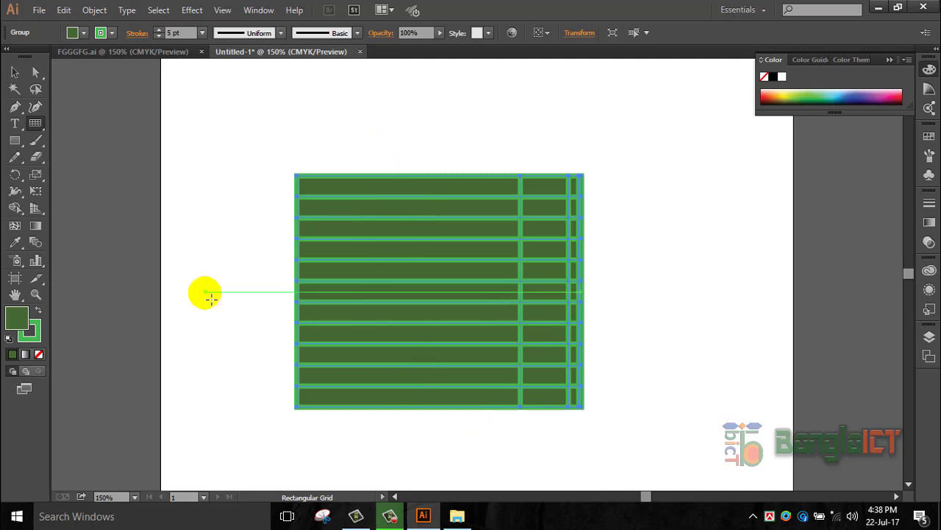
Step: Delete the grid and draw a new one with Fill Grid and the outer frame option turned off
key(Delete)
double_click(34, 123)
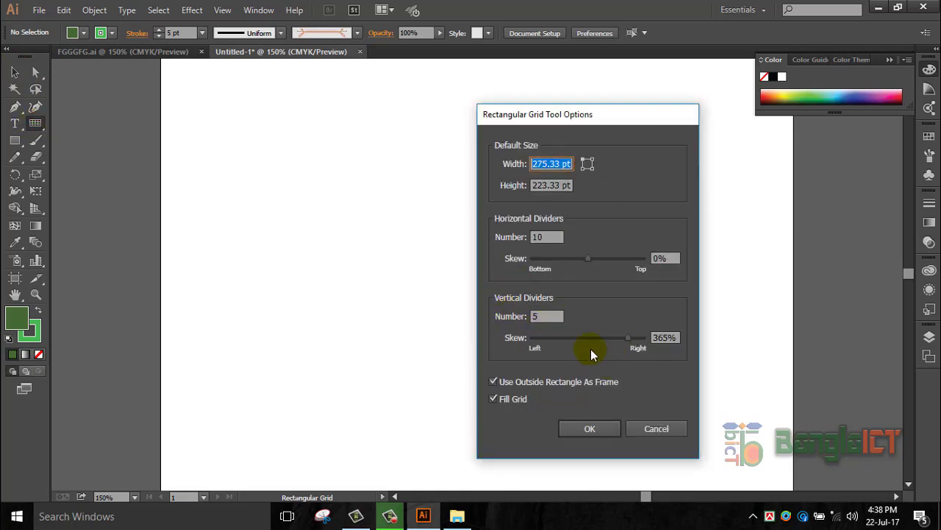
click(520, 402)
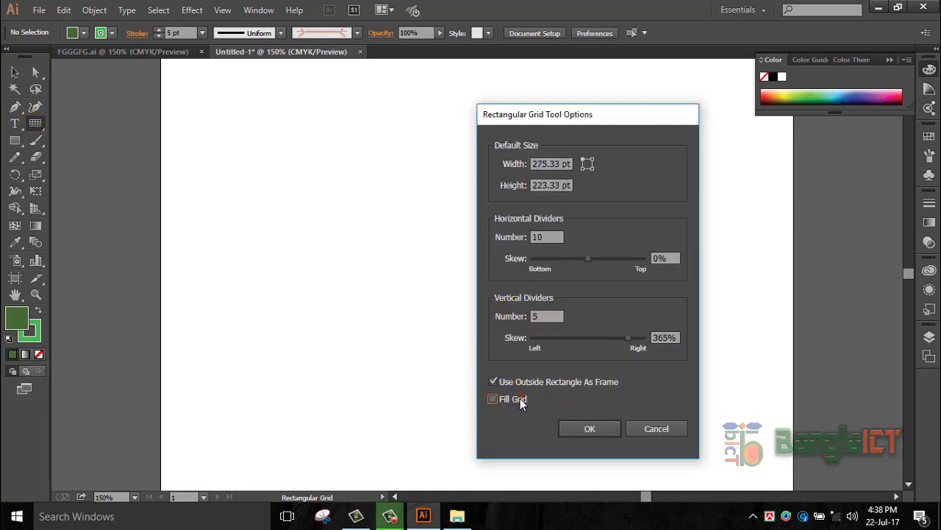
click(508, 388)
click(584, 434)
drag(269, 121, 552, 363)
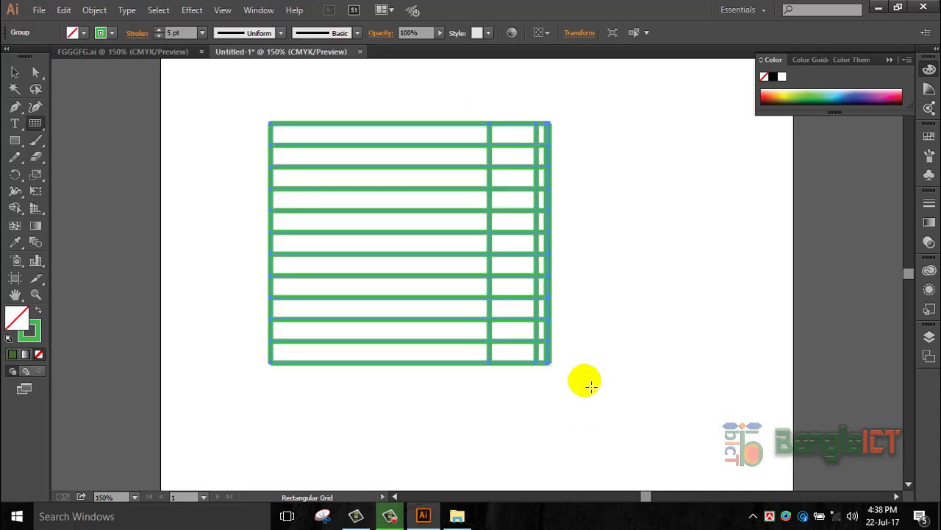
Step: Delete the unfilled grid, then draw a large arc with the Arc Tool and delete it
key(Delete)
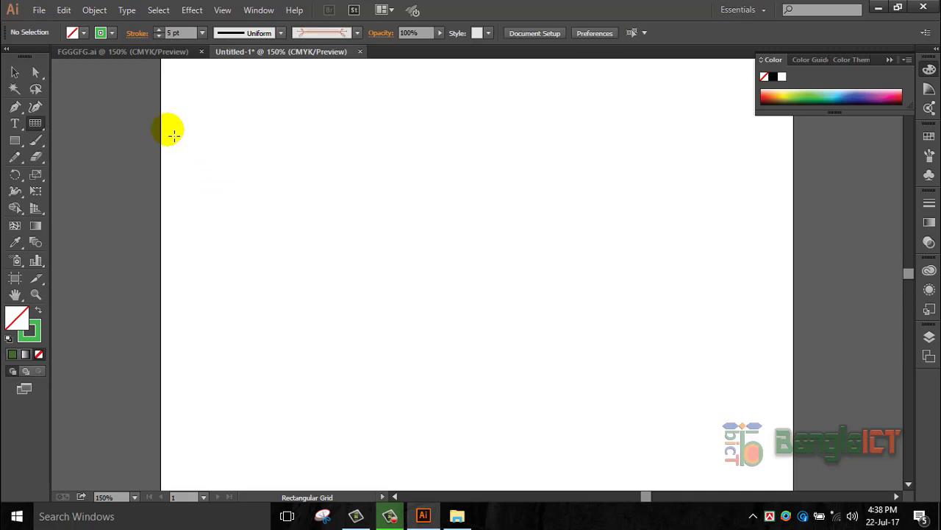
click(35, 124)
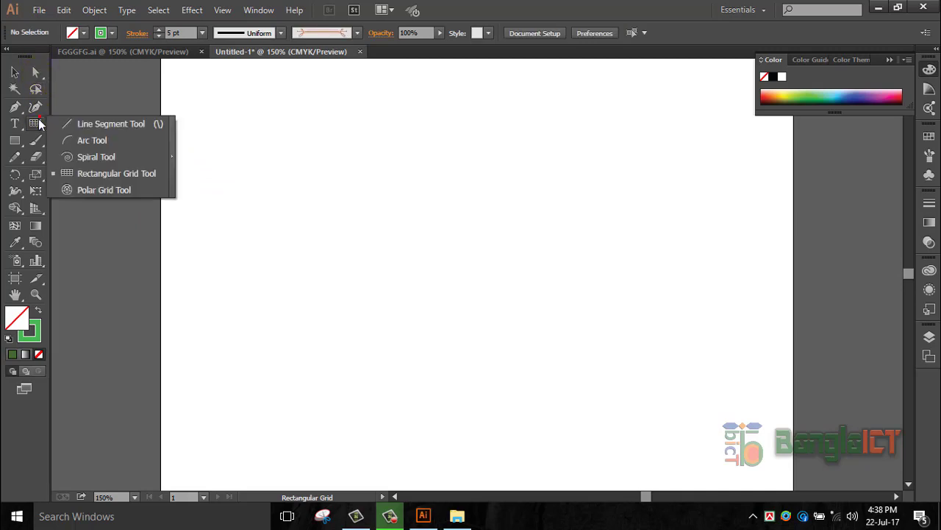
click(92, 140)
drag(219, 177, 575, 432)
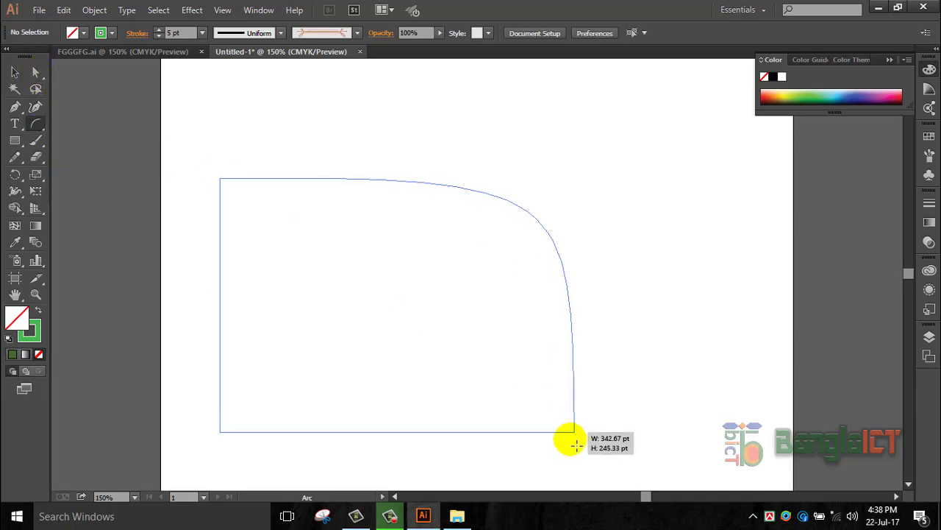
key(Delete)
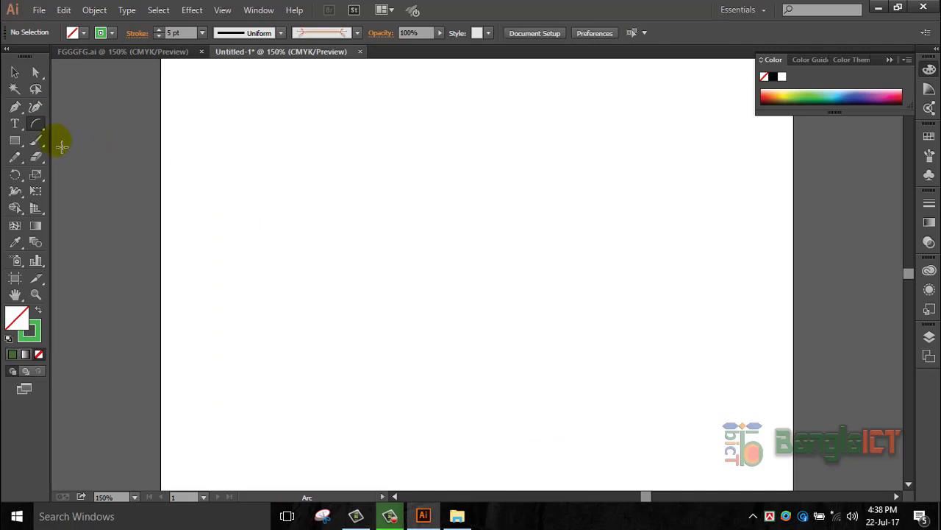
Step: Draw a new unfilled rectangular grid and select it
click(35, 124)
click(117, 175)
drag(262, 158, 532, 349)
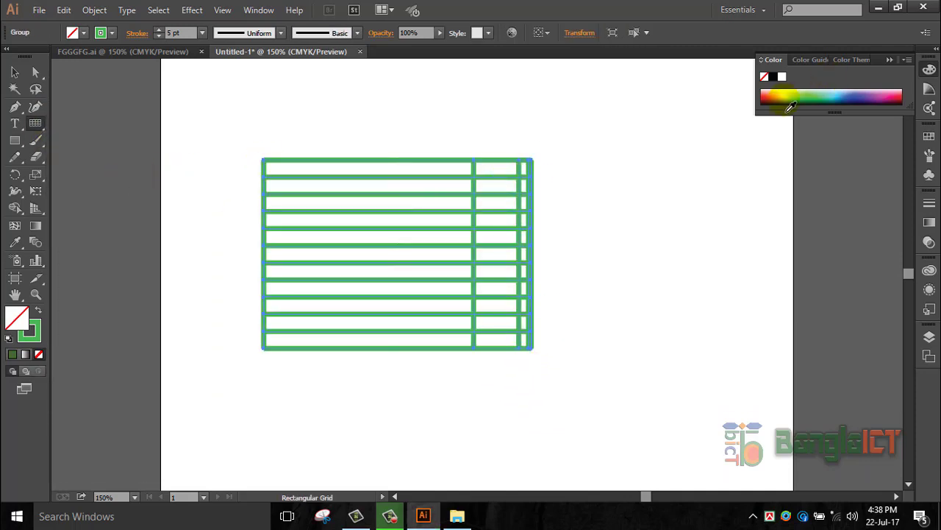
click(15, 72)
click(313, 172)
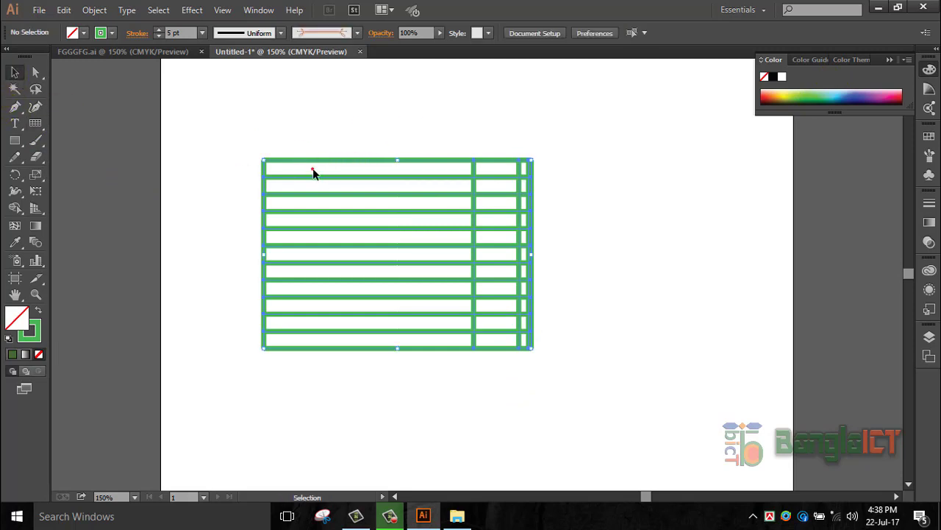
drag(380, 141, 338, 165)
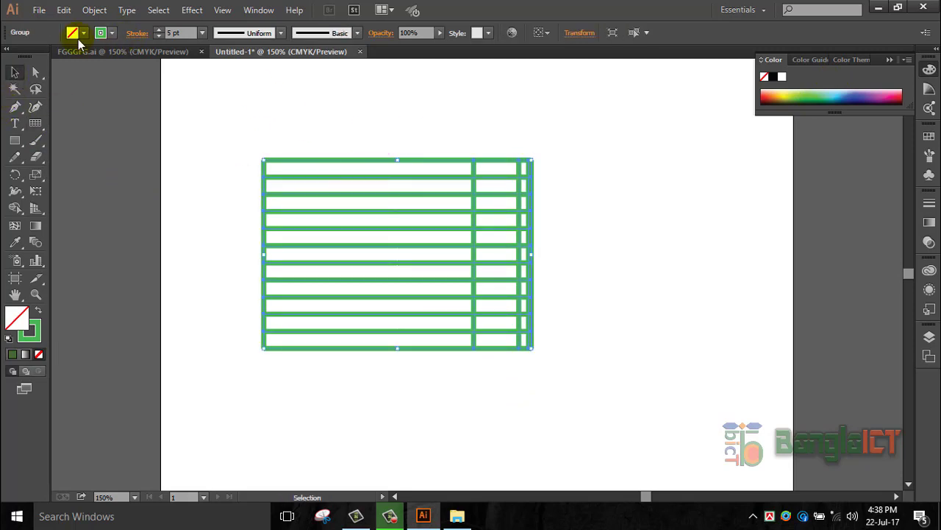
Step: Pull the grid's lines apart with Direct Selection and delete them until the artboard is blank
drag(40, 70, 91, 81)
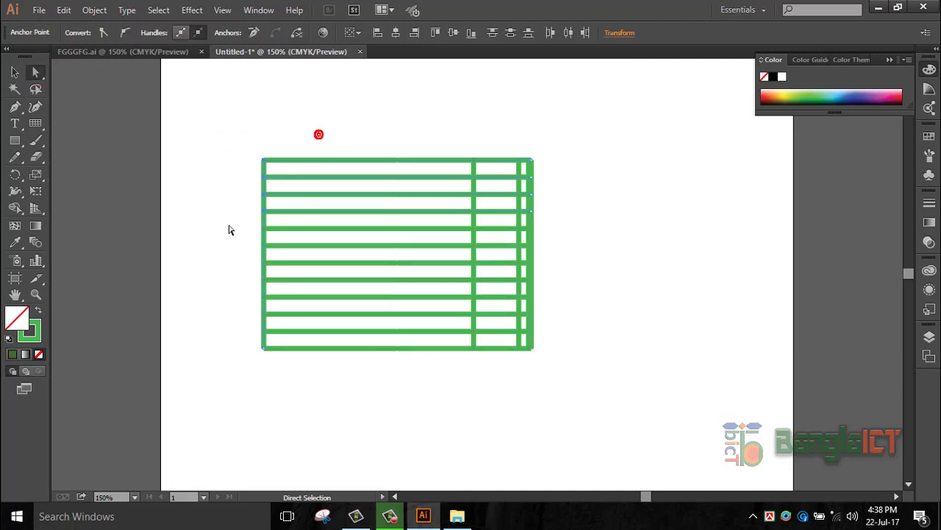
drag(317, 135, 534, 214)
drag(531, 180, 498, 180)
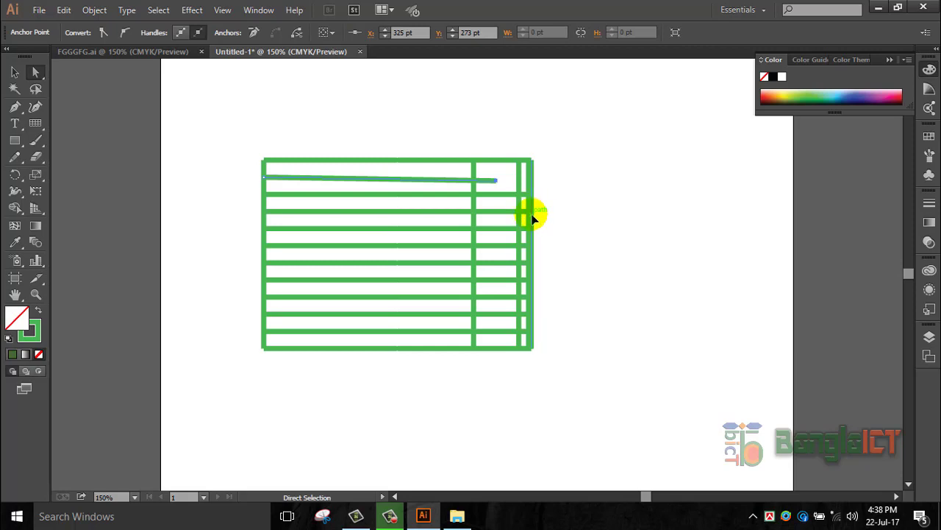
drag(533, 216, 498, 191)
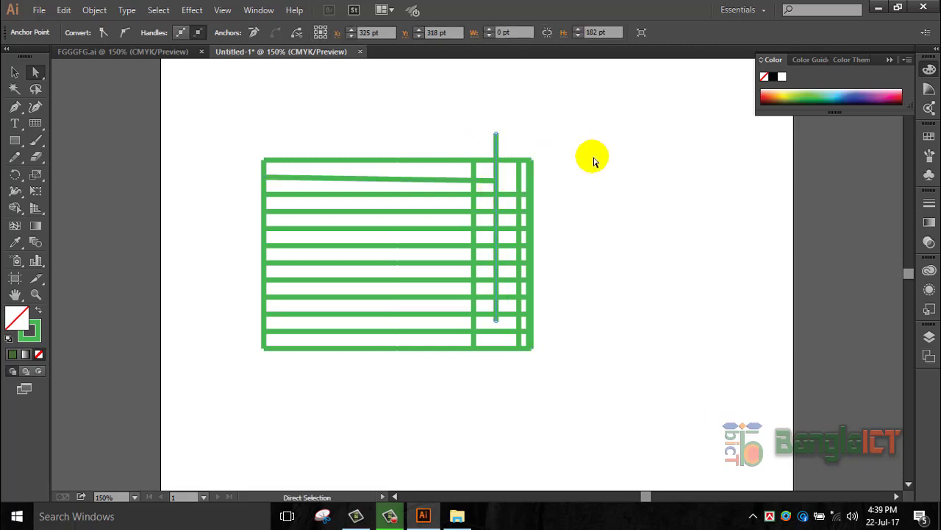
key(Delete)
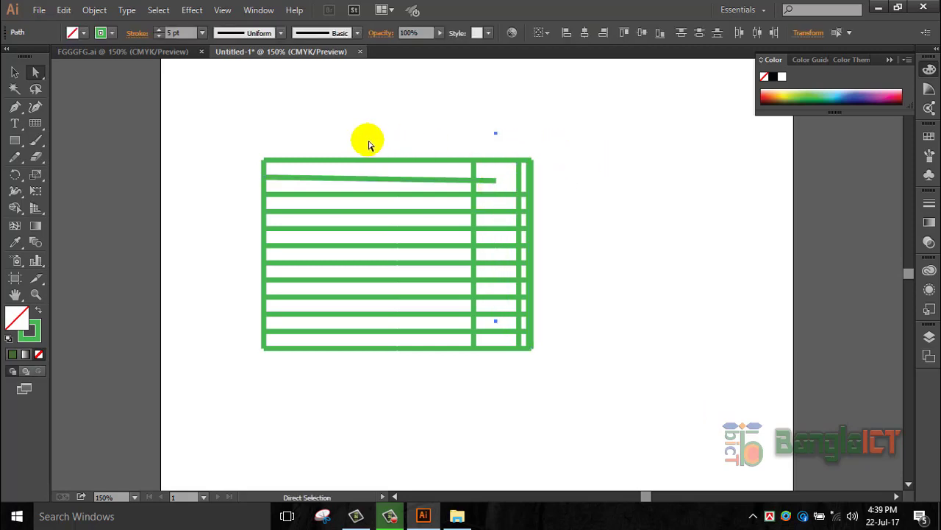
key(Delete)
click(488, 258)
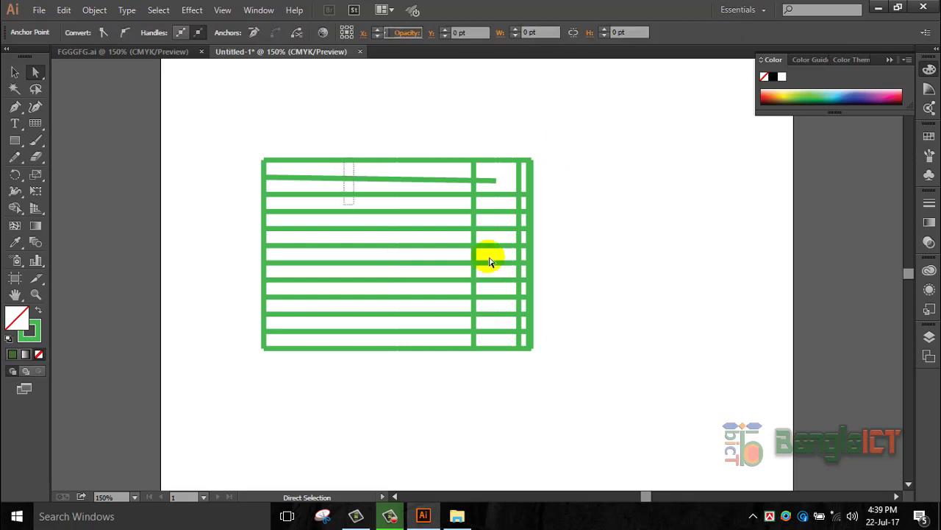
key(Delete)
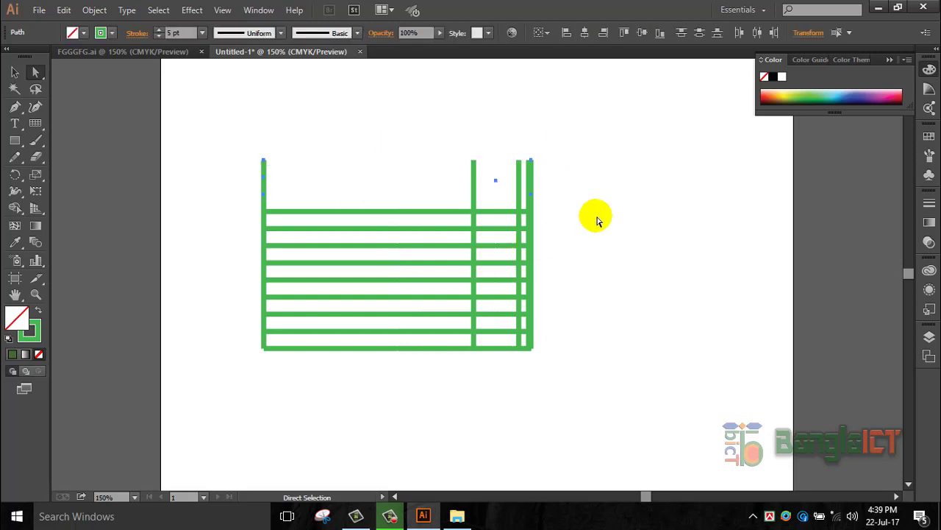
key(ctrl+z)
key(ctrl+z)
key(ctrl+z)
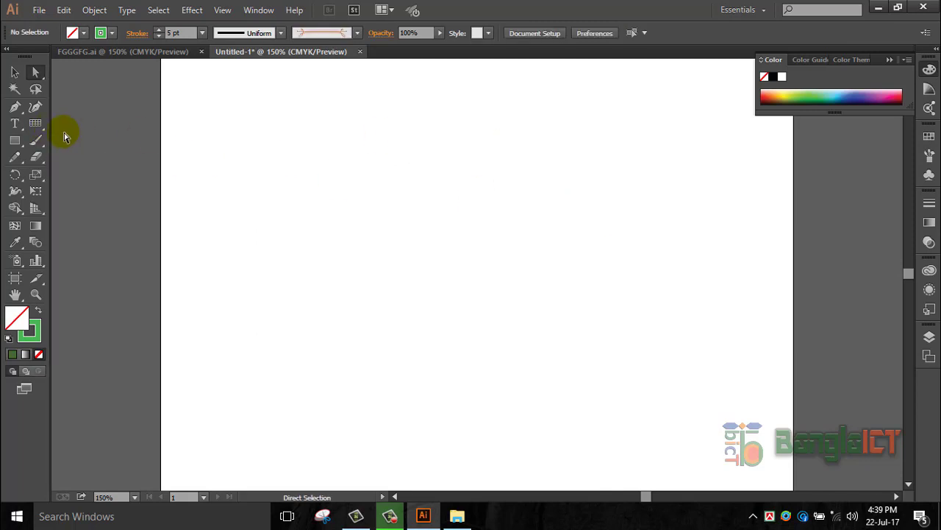
Step: Draw a test polar grid, fill it green then violet-blue, and delete it
click(15, 73)
click(35, 124)
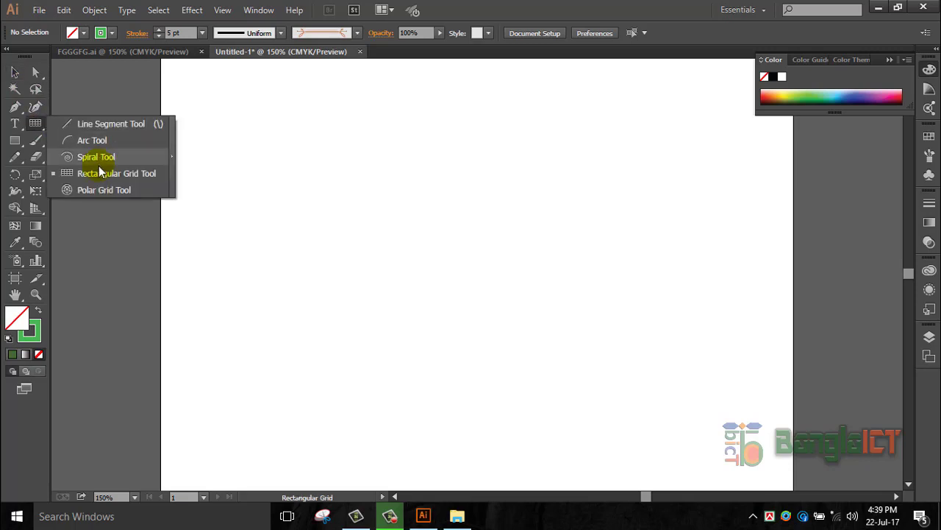
click(83, 189)
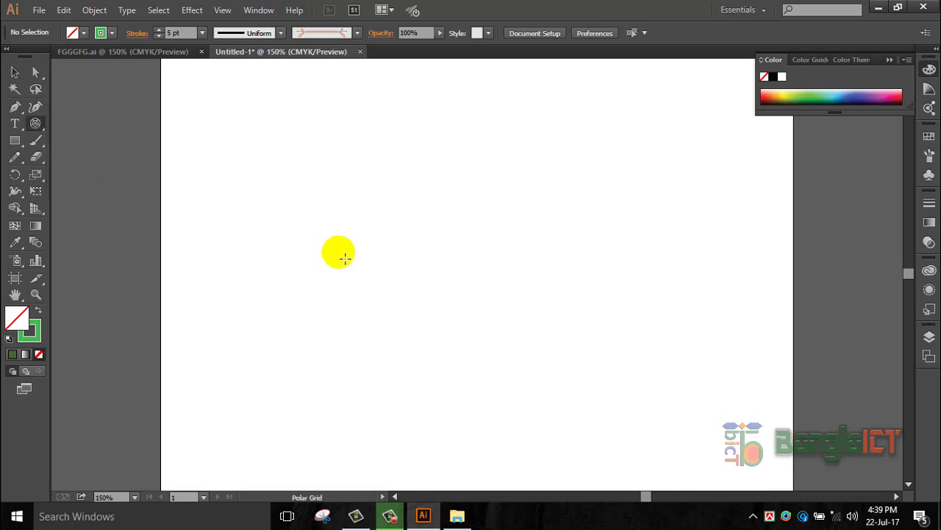
drag(293, 149, 563, 401)
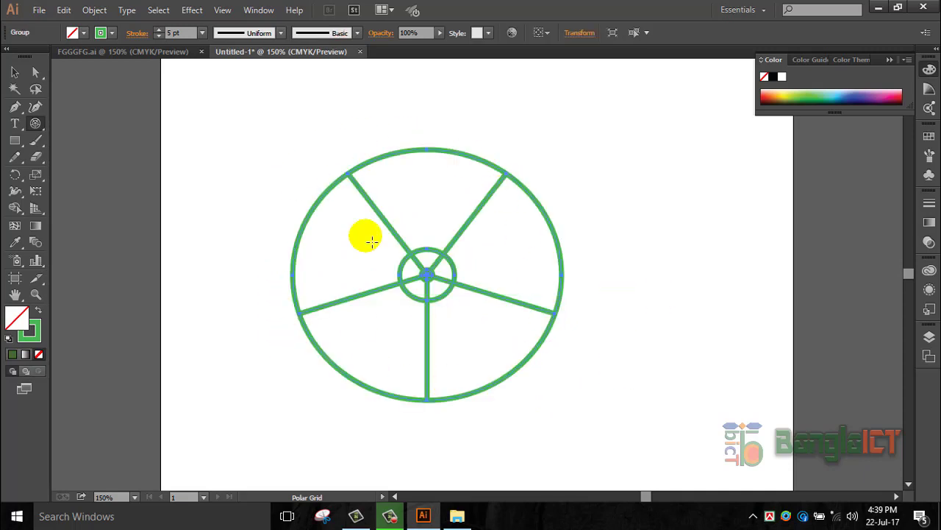
click(812, 108)
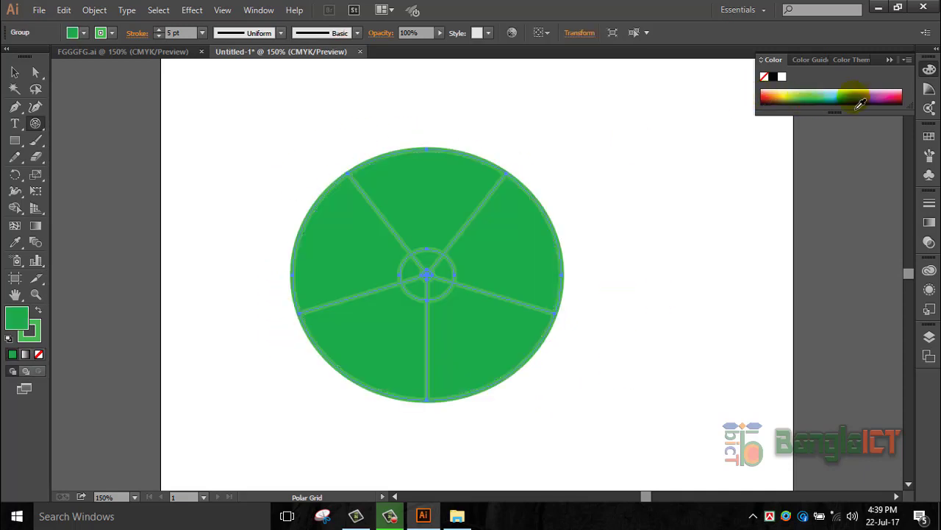
click(865, 101)
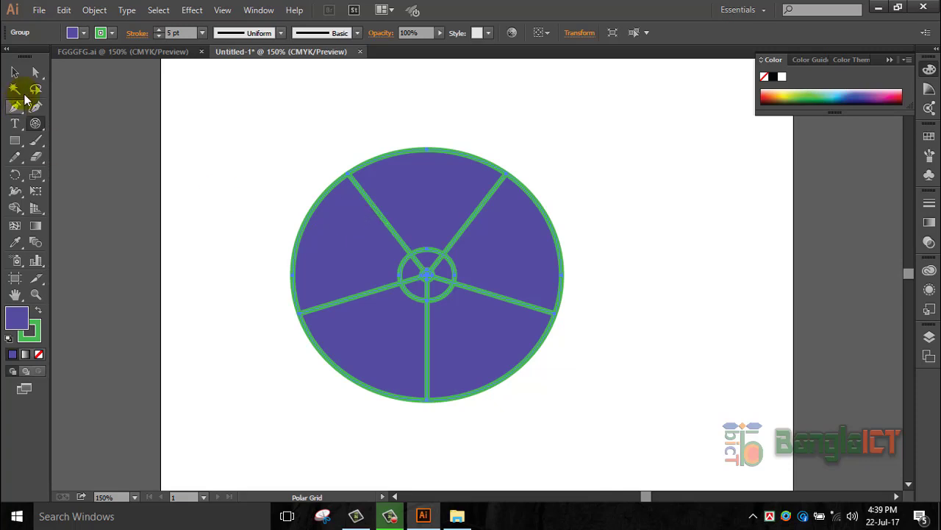
key(Delete)
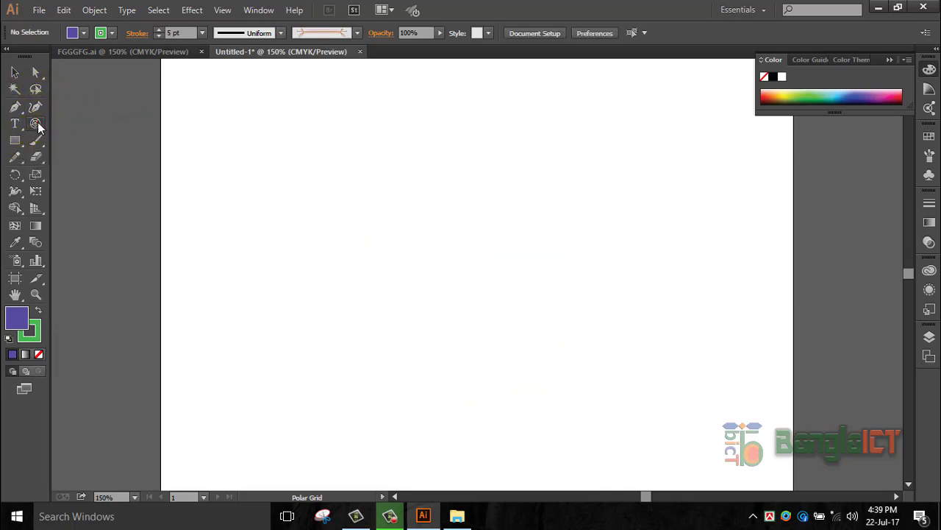
Step: Draw a polar grid with 2 concentric dividers
double_click(36, 122)
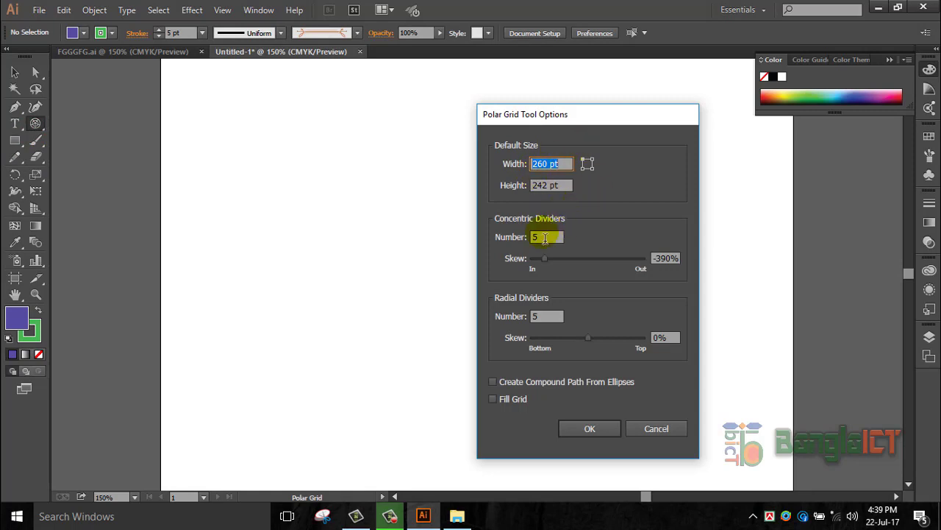
drag(545, 237, 502, 240)
text(20)
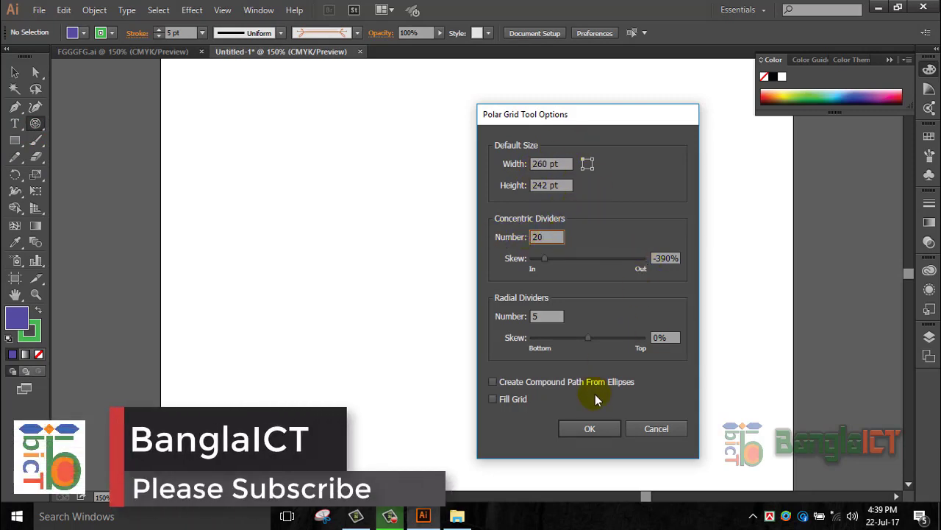
click(589, 428)
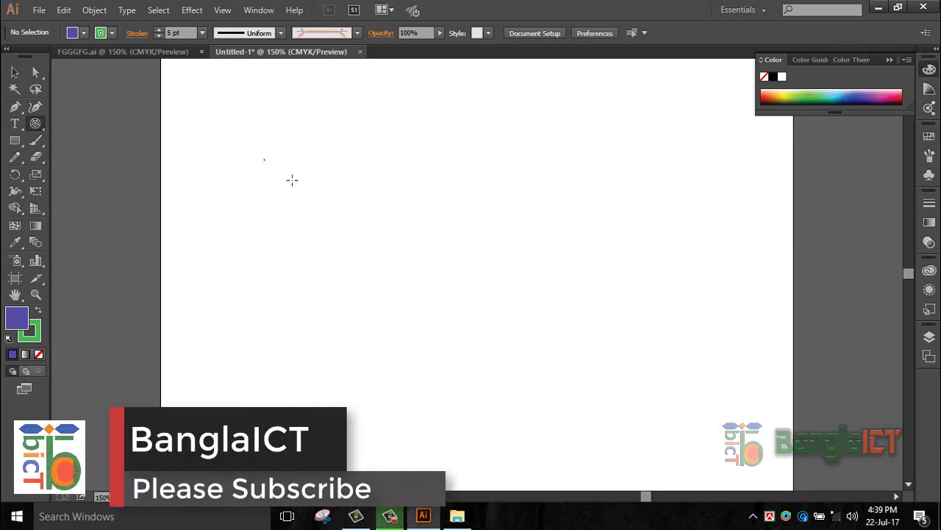
drag(263, 158, 506, 356)
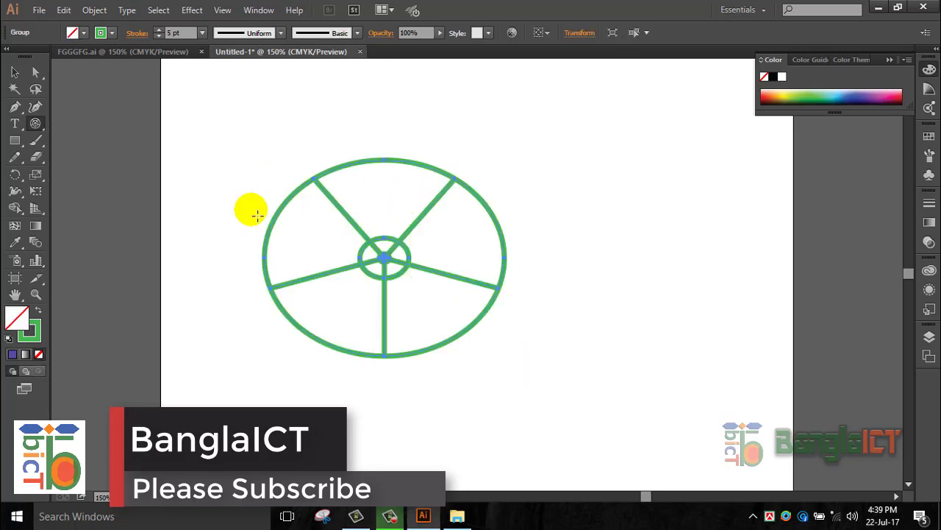
Step: Draw a dense polar grid with 20 concentric dividers, reduced ring skew and a 1 pt stroke
double_click(38, 123)
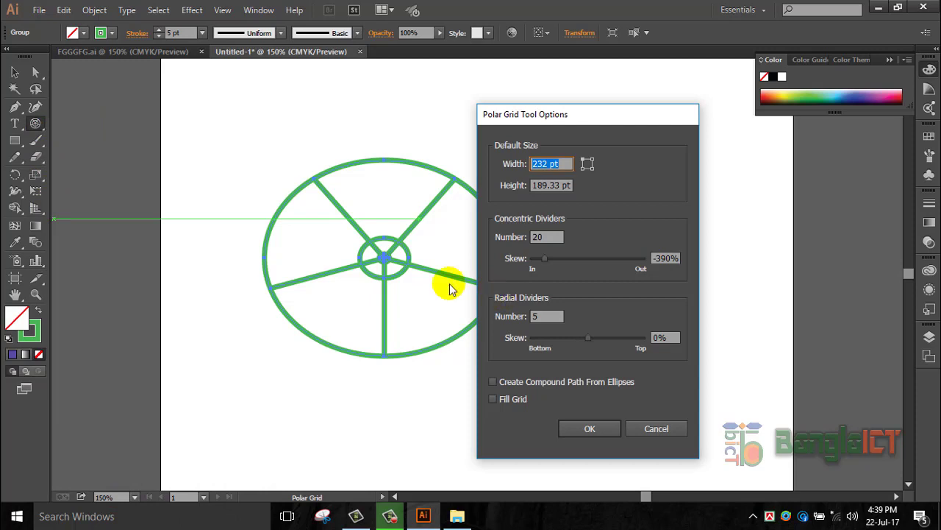
click(545, 258)
drag(548, 259, 594, 266)
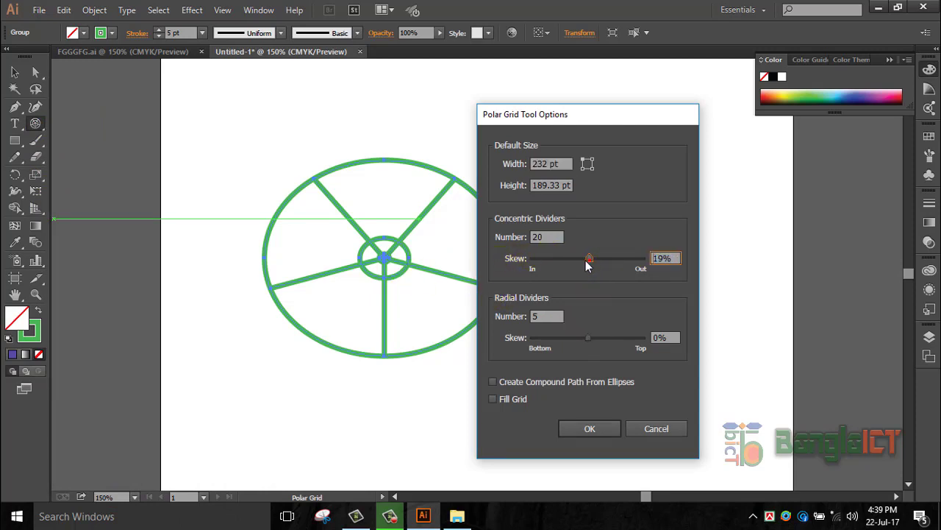
drag(580, 265, 593, 265)
click(590, 428)
mouse_move(500, 139)
mouse_down()
mouse_move(657, 292)
mouse_move(730, 334)
mouse_up()
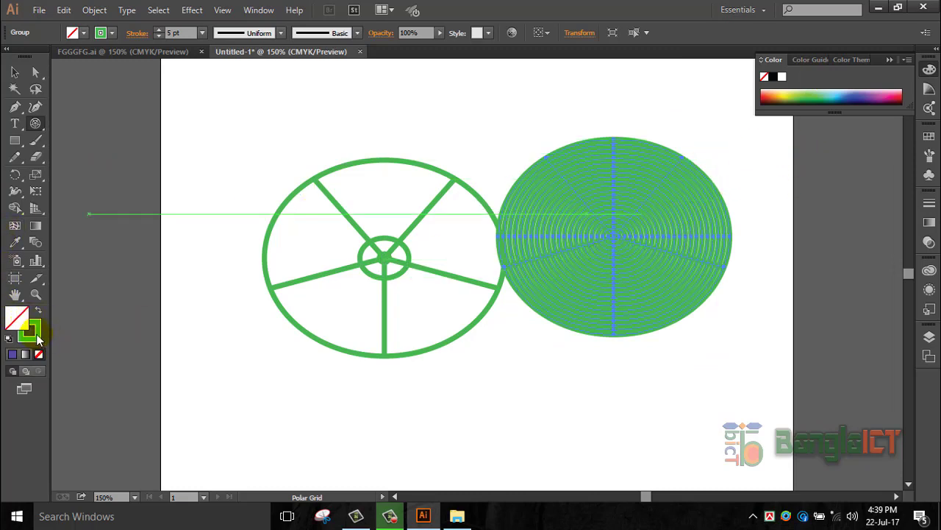
click(37, 337)
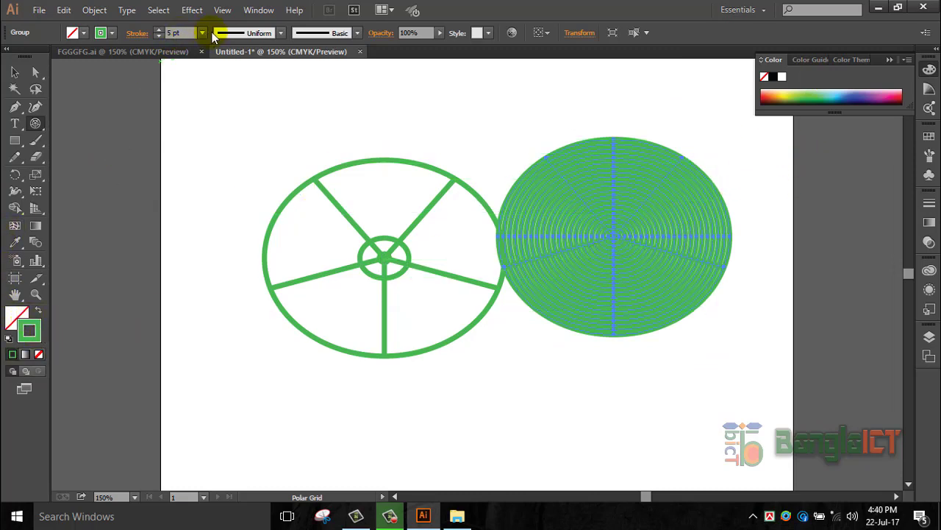
click(203, 33)
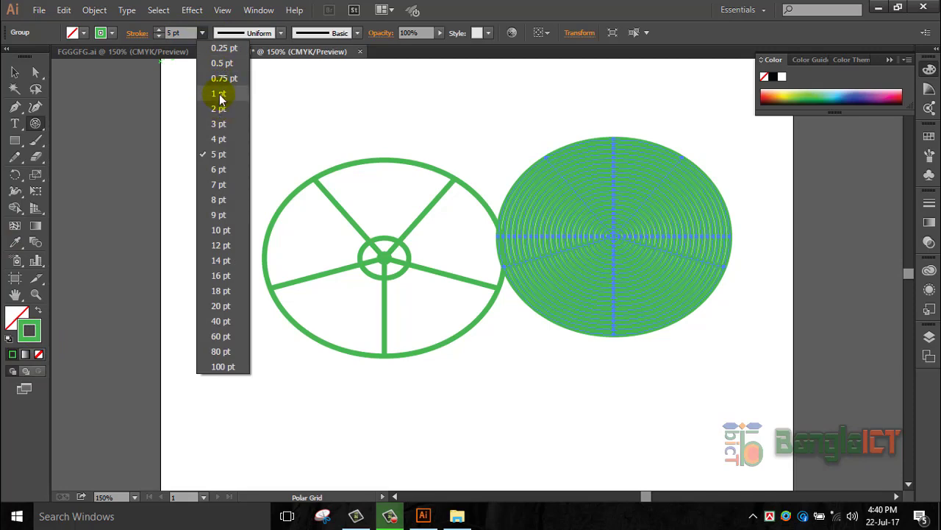
click(219, 94)
Step: Move the dense grid around the wheel, then select both grids and delete them
click(14, 72)
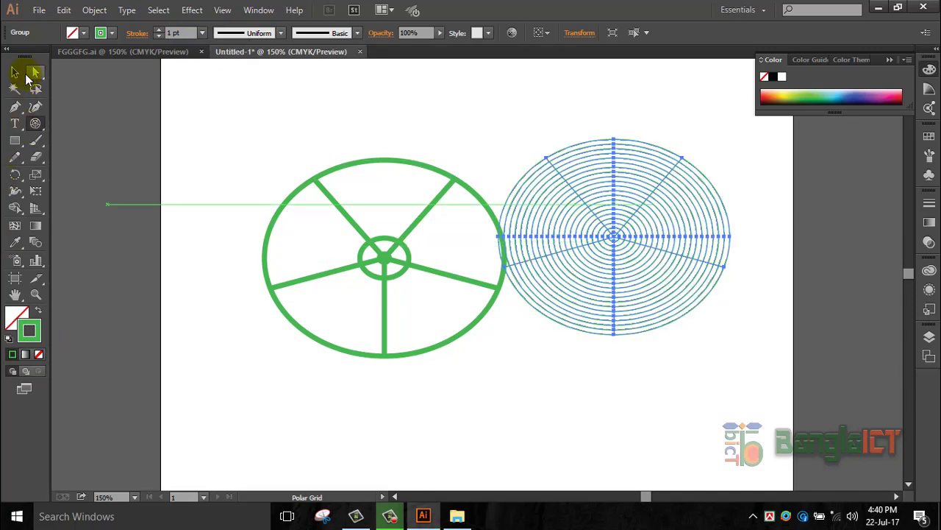
click(331, 129)
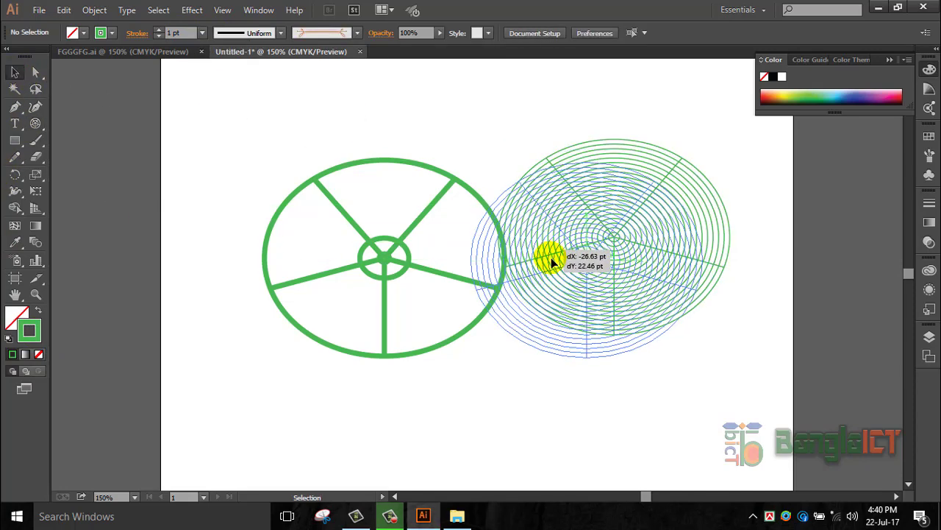
mouse_move(588, 227)
mouse_down()
mouse_move(338, 186)
mouse_move(605, 190)
mouse_up()
mouse_move(564, 264)
mouse_down()
mouse_move(541, 297)
mouse_move(455, 341)
mouse_up()
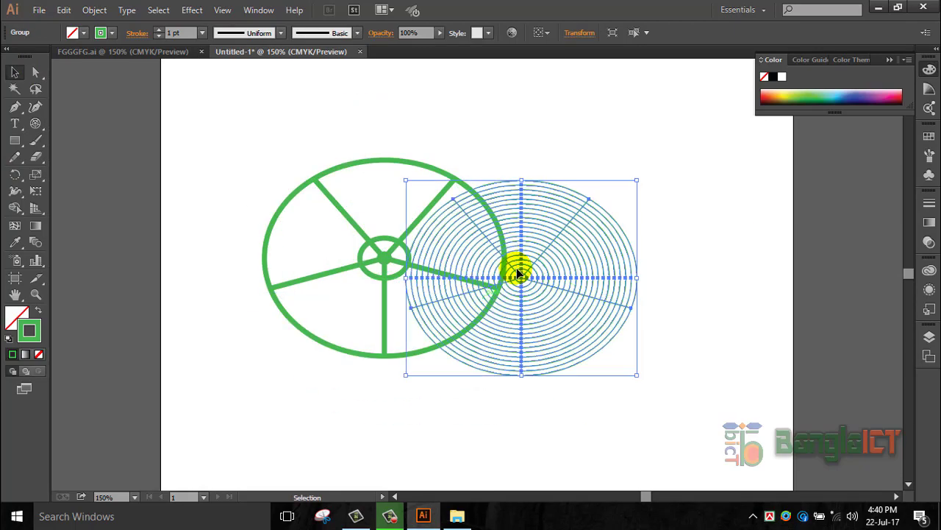
mouse_move(527, 279)
mouse_down()
mouse_move(362, 200)
mouse_move(375, 168)
mouse_up()
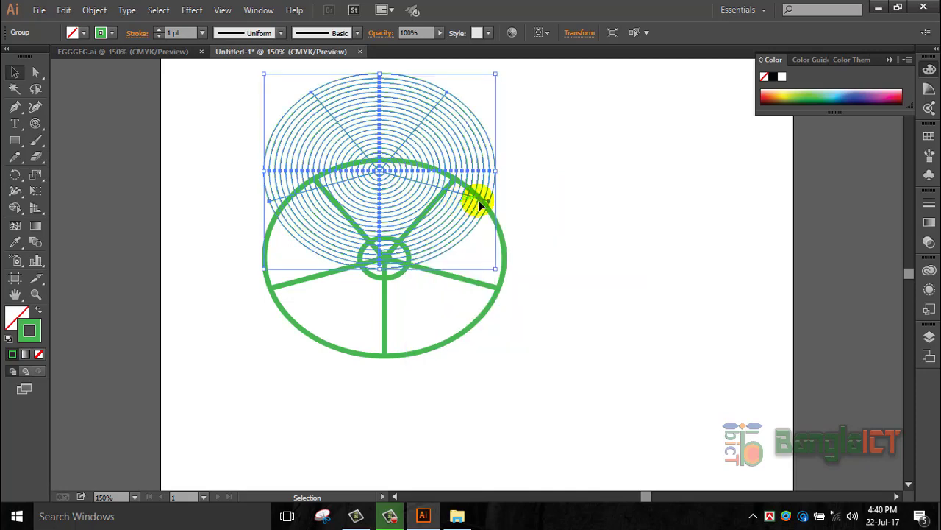
drag(573, 158, 297, 386)
key(Delete)
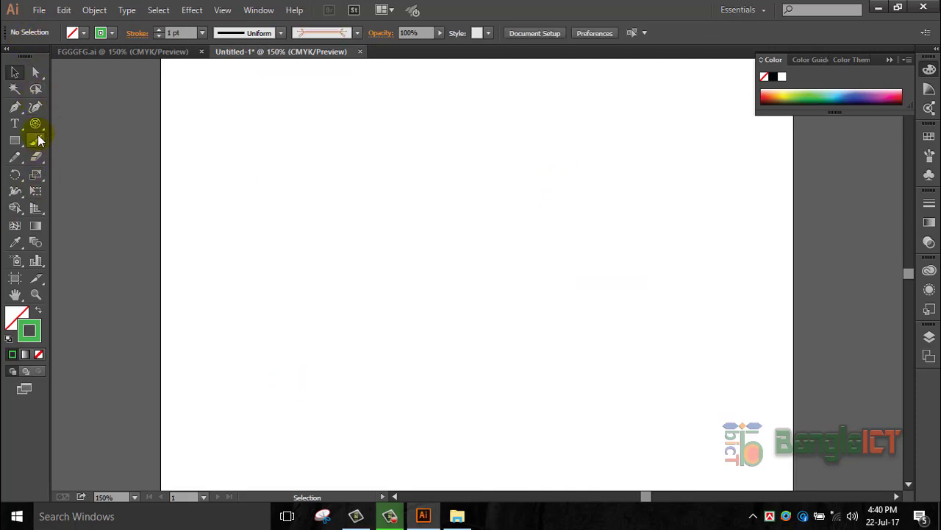
Step: Draw a polar grid with 11 concentric dividers skewed outward at 208%
drag(36, 126, 93, 133)
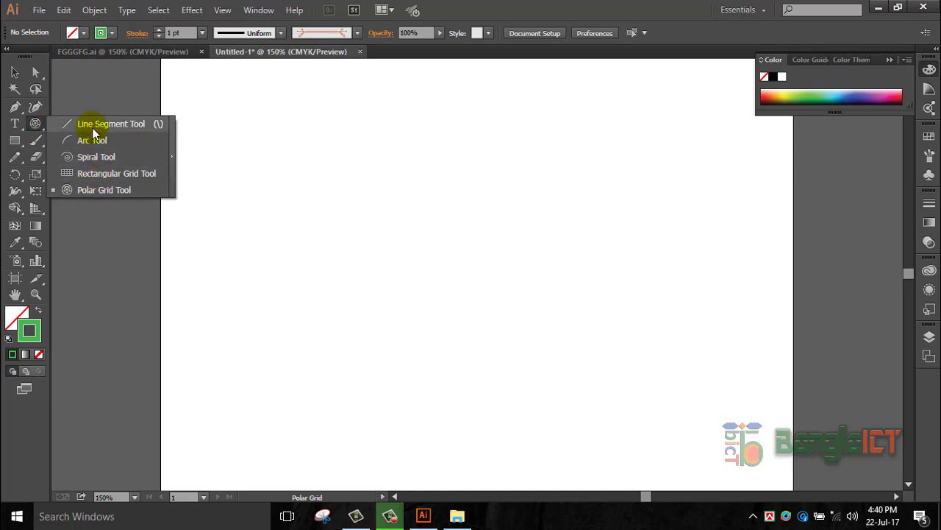
click(93, 190)
double_click(36, 123)
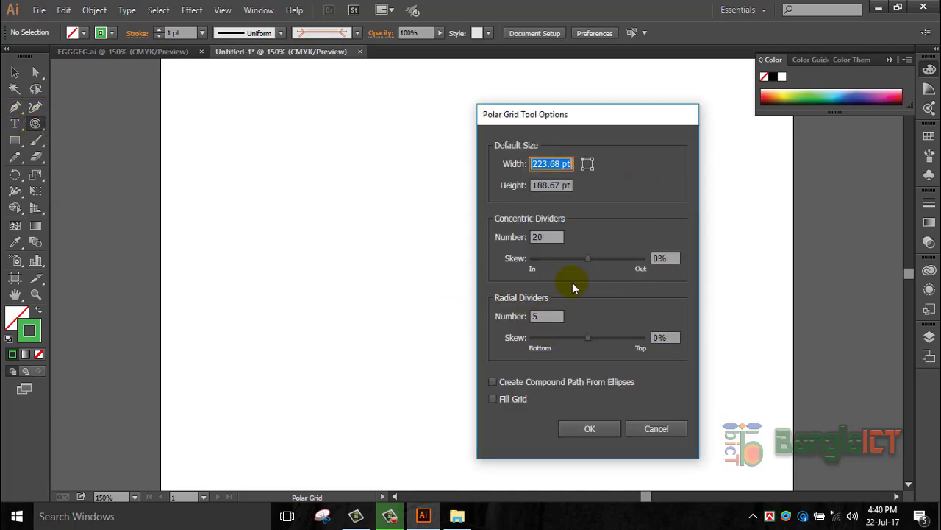
click(556, 240)
text(11)
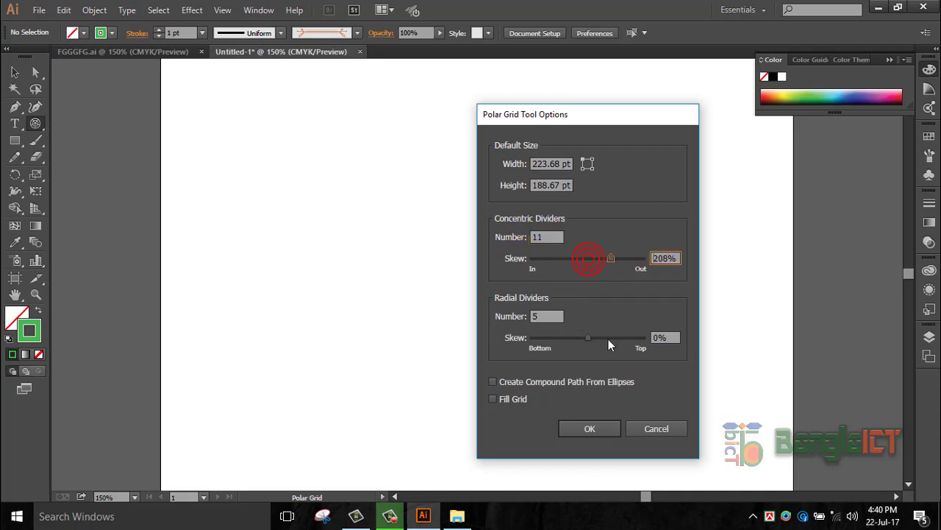
click(608, 433)
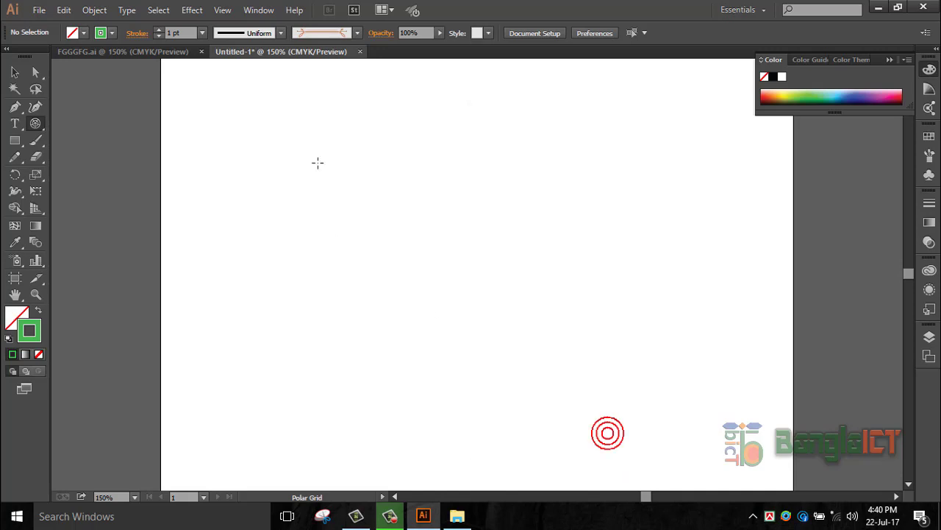
drag(308, 146, 543, 374)
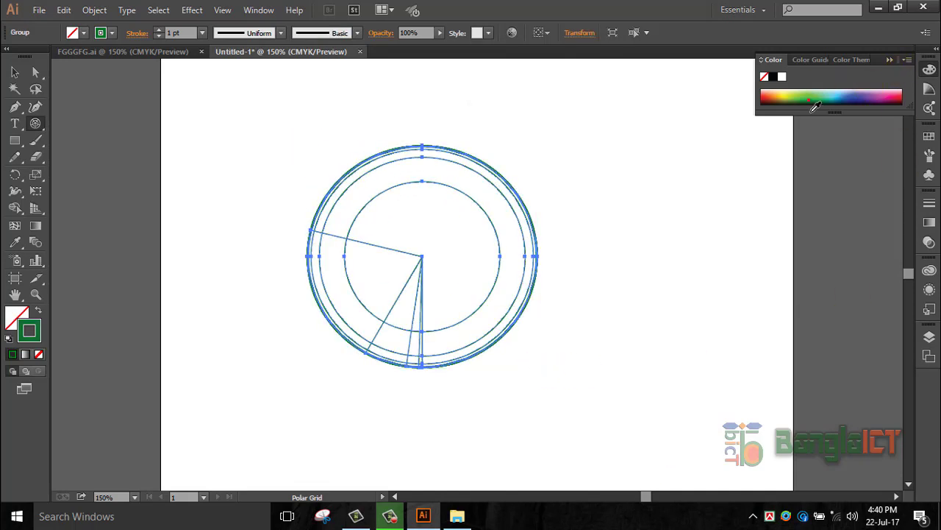
Step: Fill the polar grid bright red using the Color Picker
double_click(16, 314)
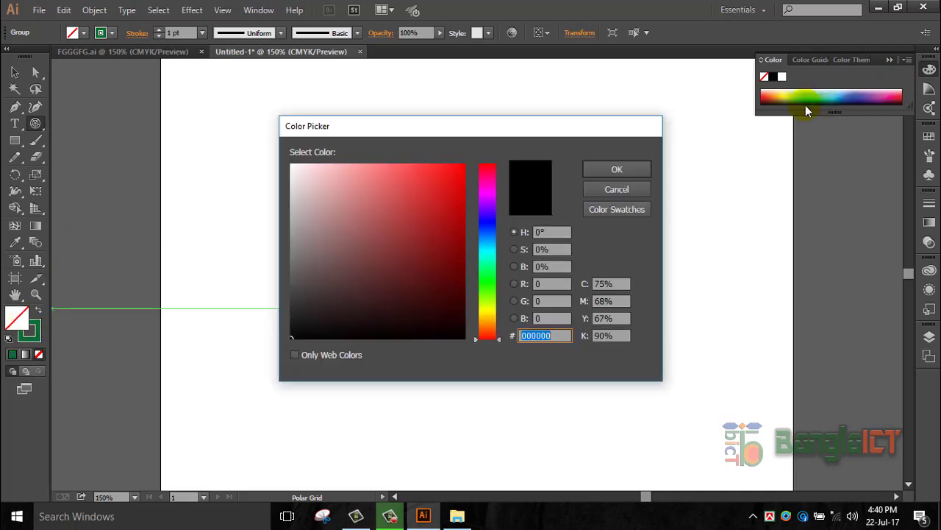
drag(467, 184, 445, 179)
click(596, 170)
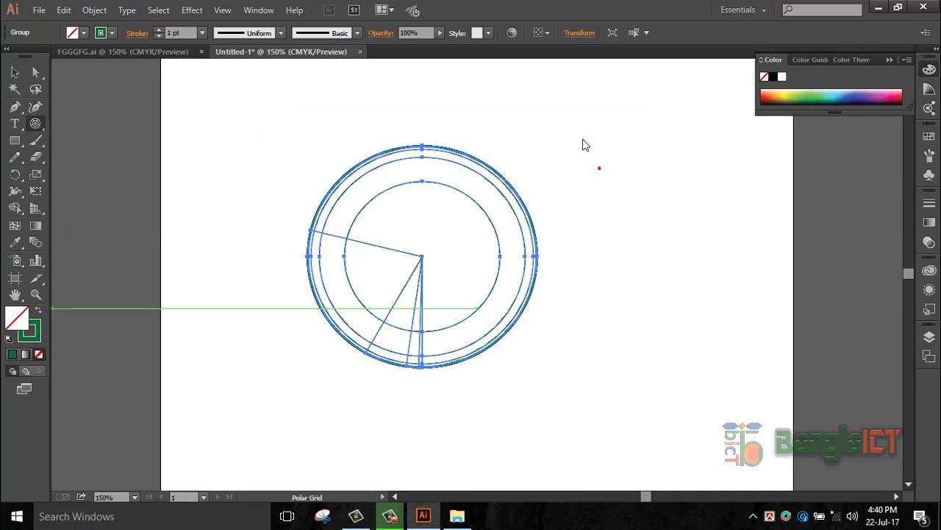
click(15, 71)
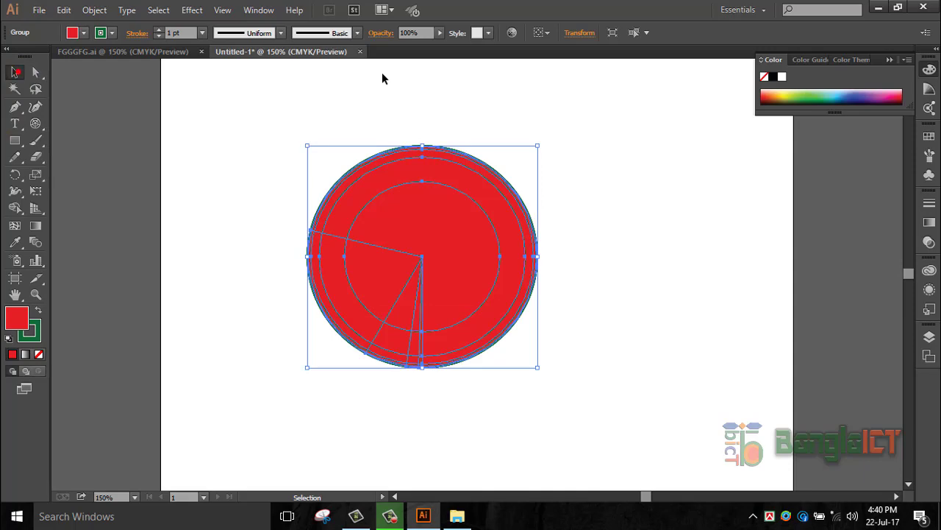